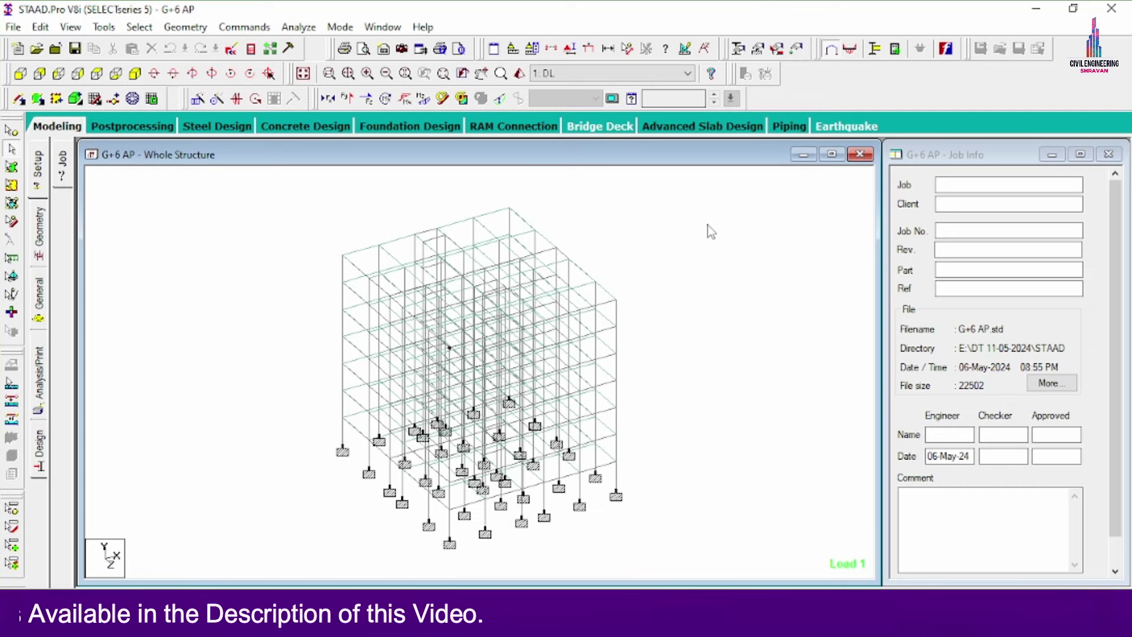
Check which plates carry the 0.15 m plate thickness on the Property page.
left_click(39, 298)
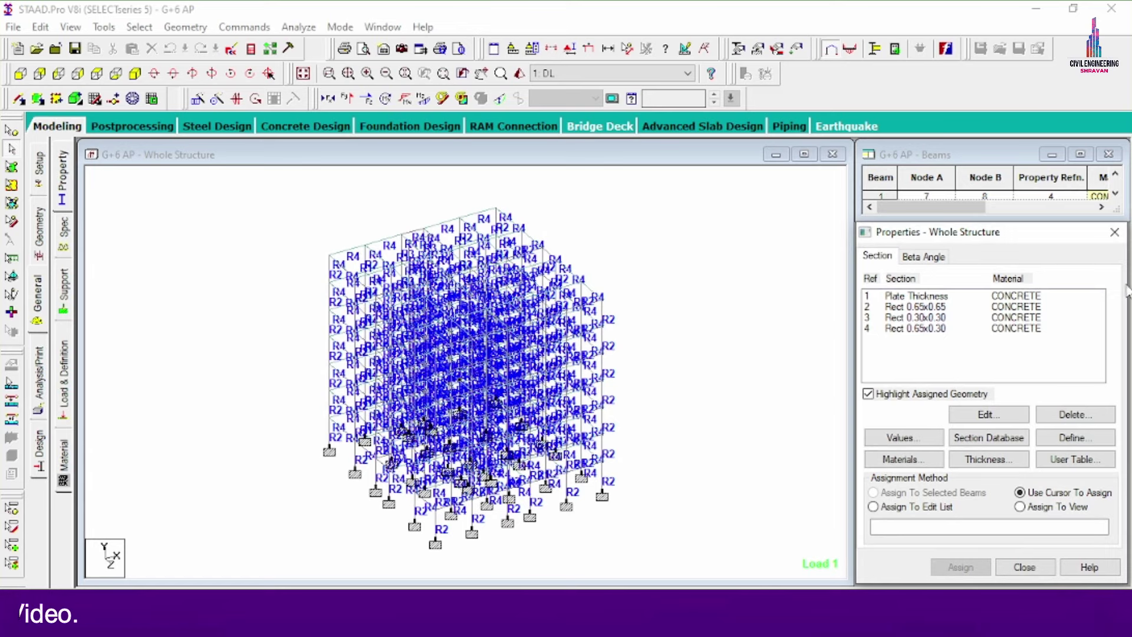
left_click(977, 297)
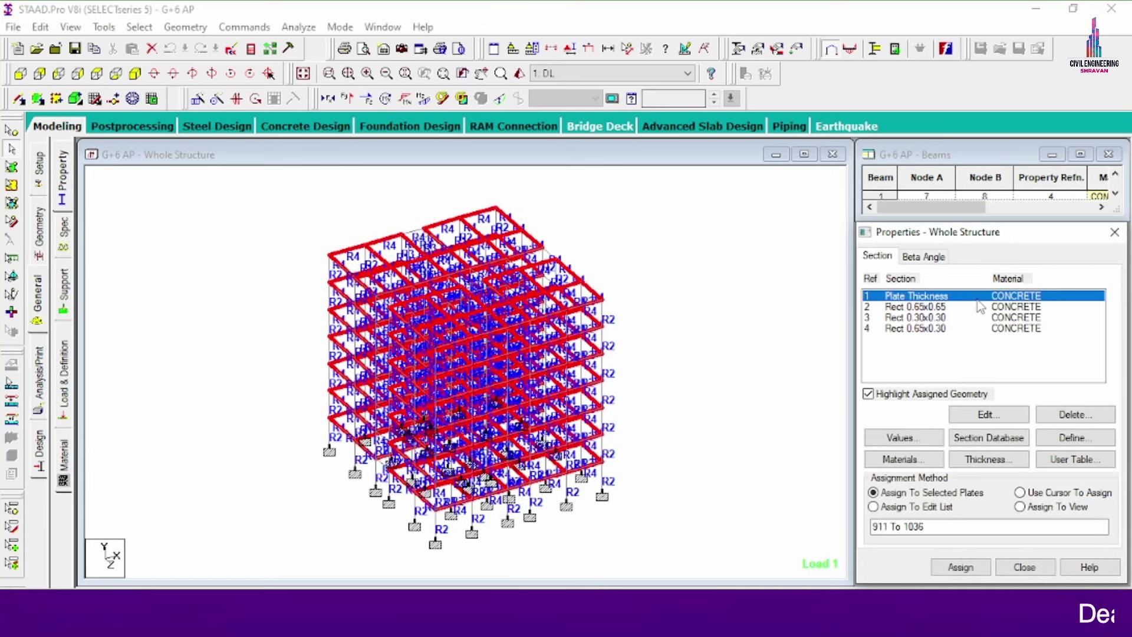
left_click(989, 414)
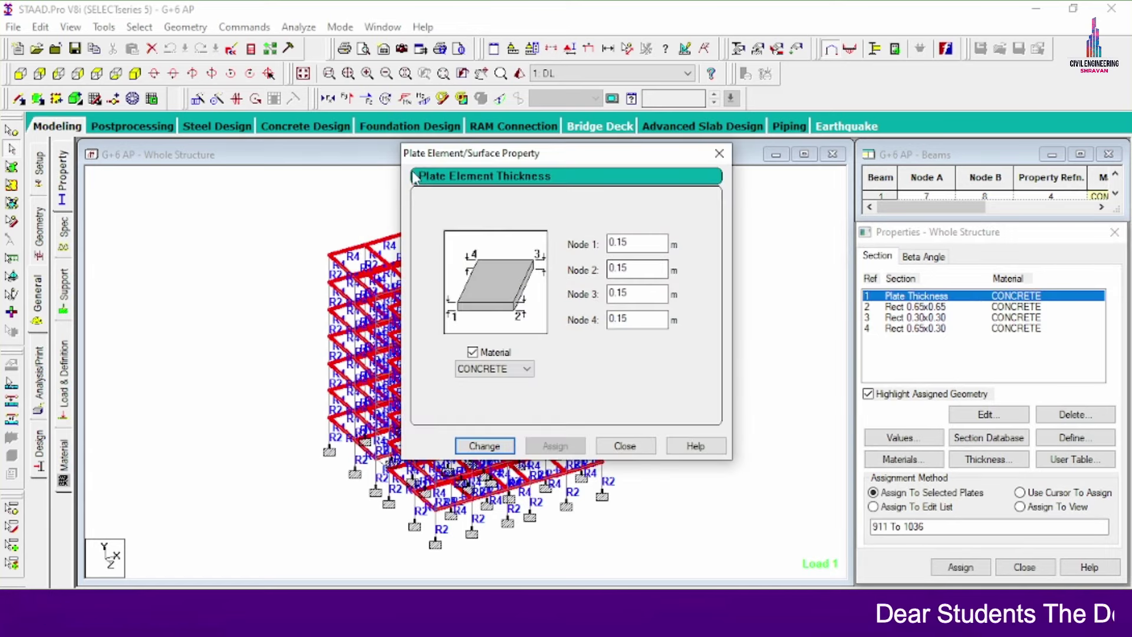
left_click(719, 153)
Highlight the members using the 0.65x0.65, 0.30x0.30 and 0.65x0.30 rectangular sections.
left_click(921, 307)
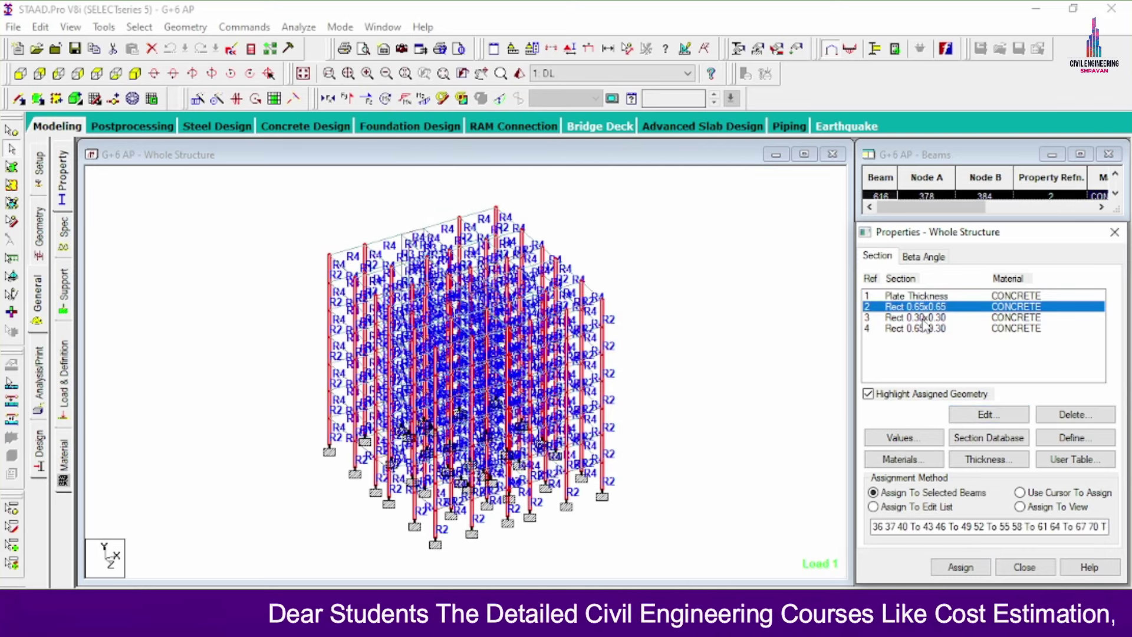
left_click(925, 318)
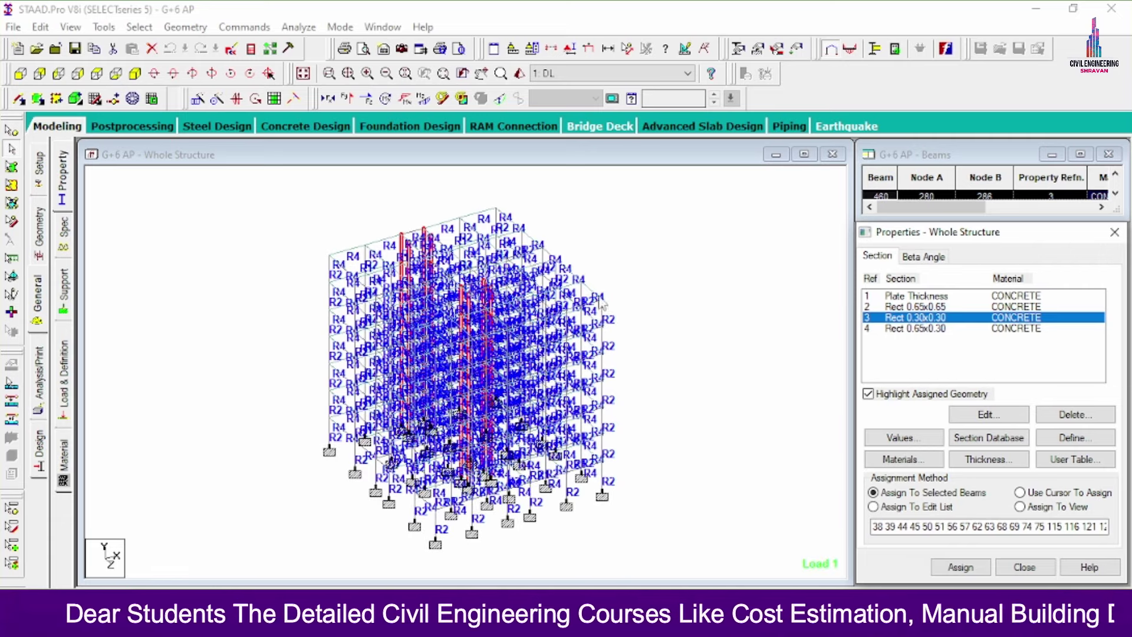
left_click(965, 328)
left_click(607, 246)
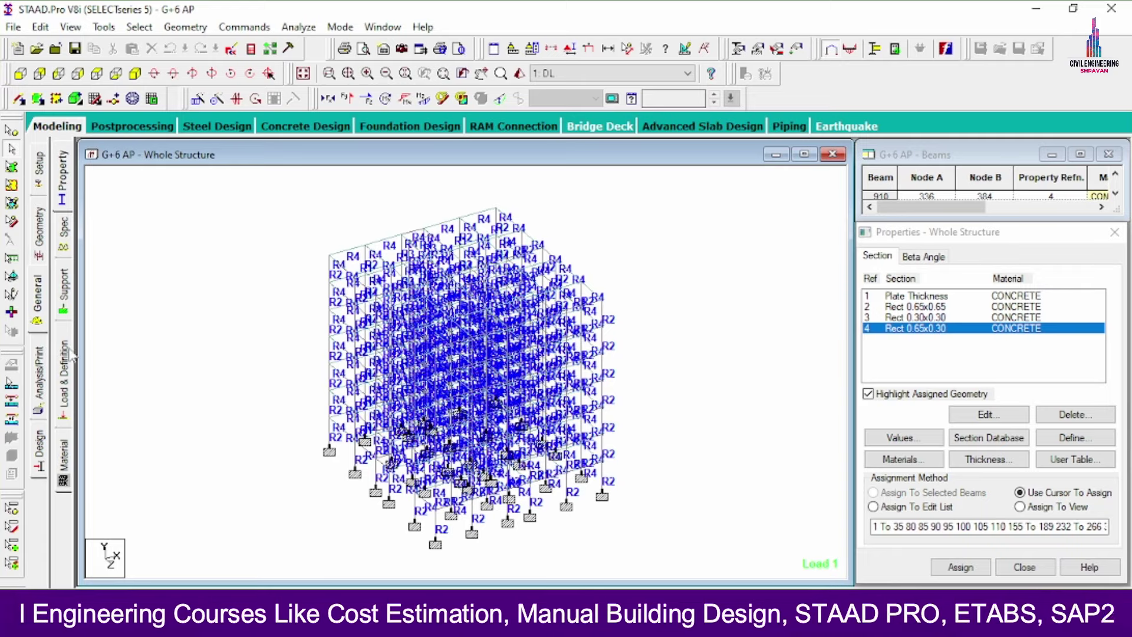
left_click(36, 319)
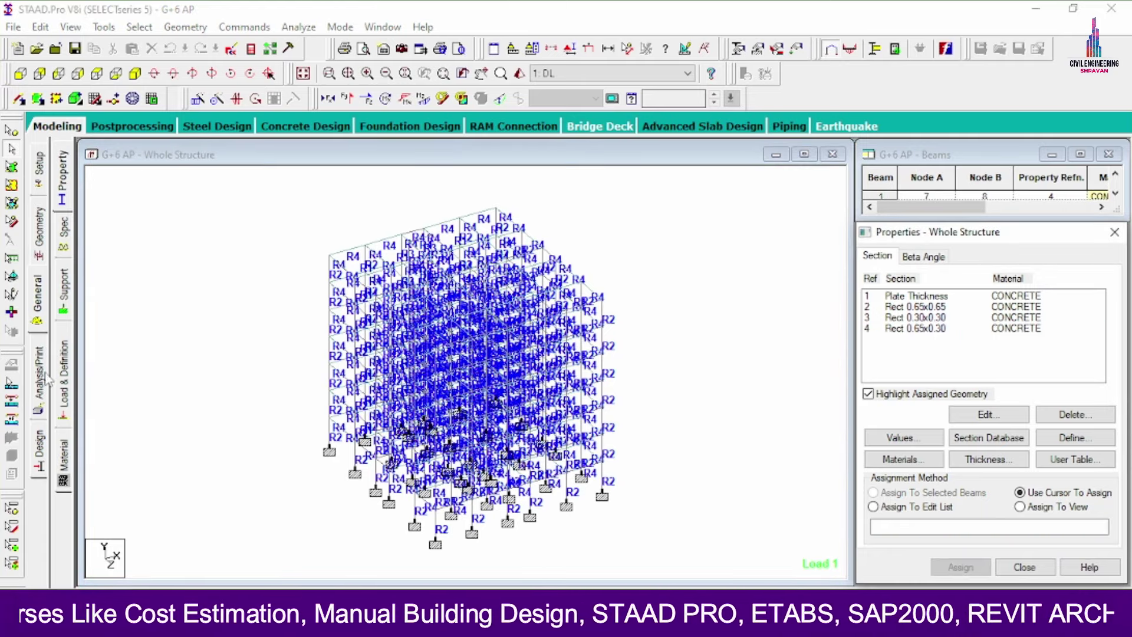
Expand the load cases to review DL, LL, the four wind cases and combinations.
left_click(62, 378)
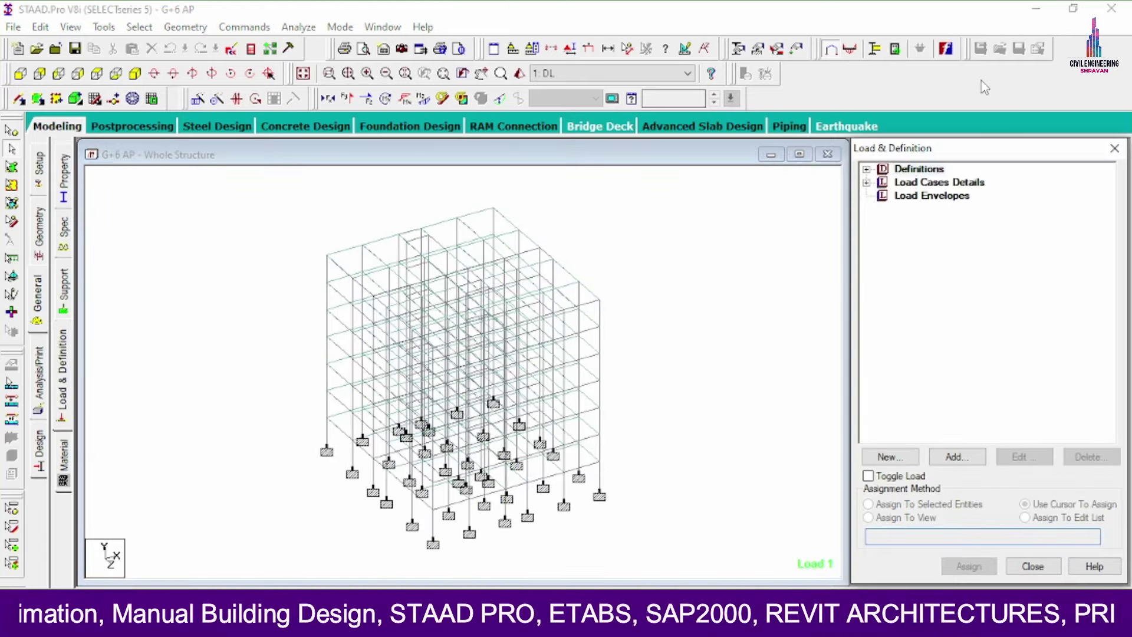
left_click(867, 181)
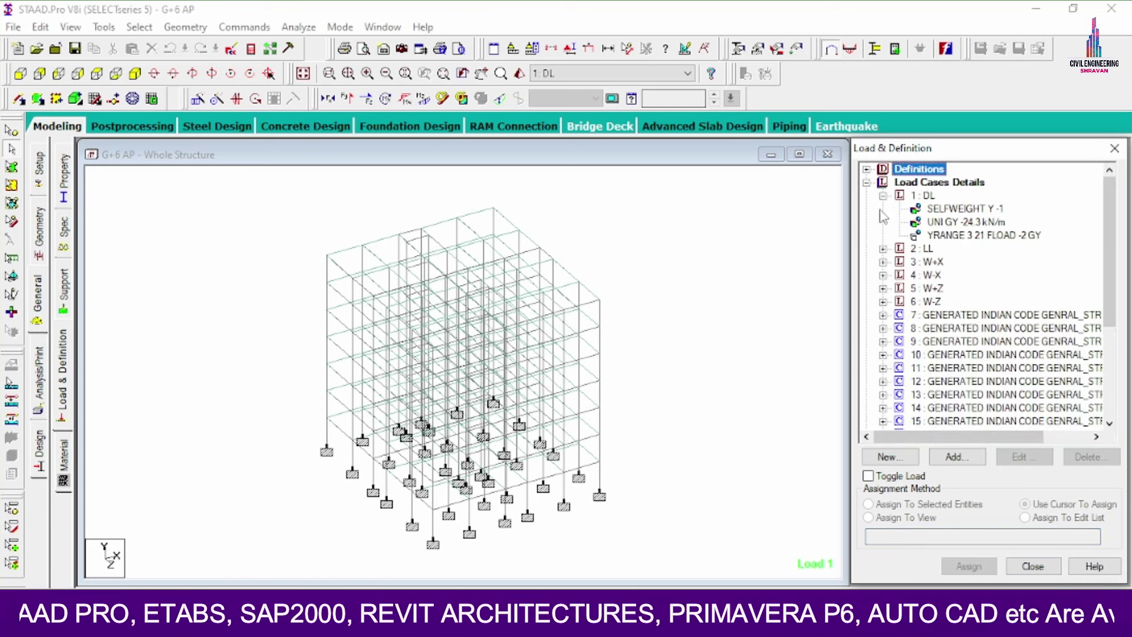
left_click(883, 195)
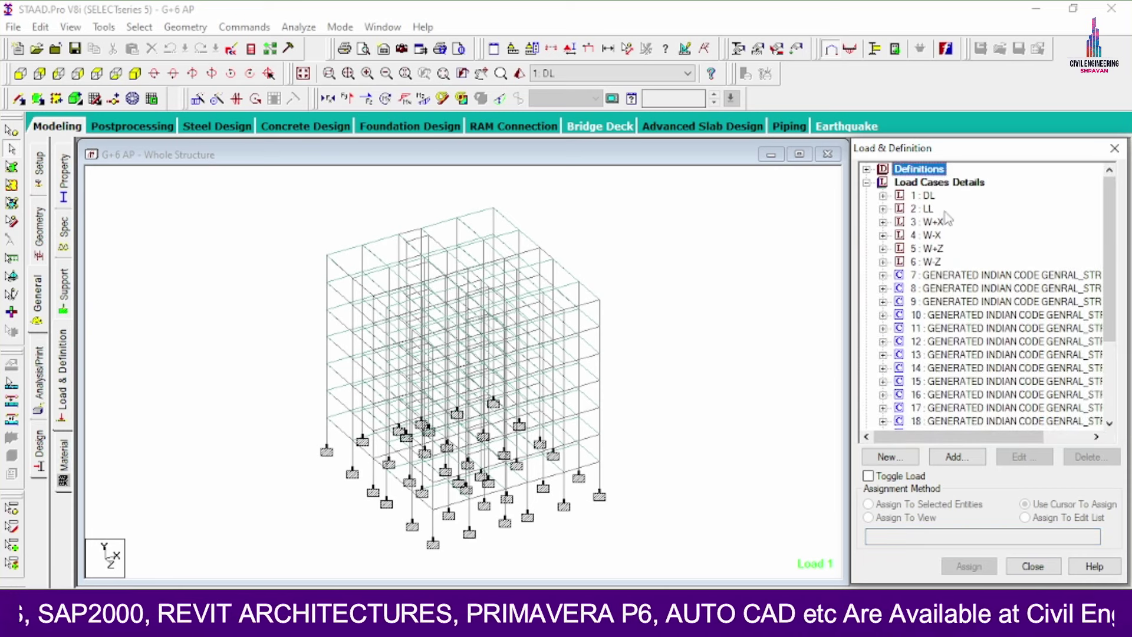
scroll(946, 259, "down", 1)
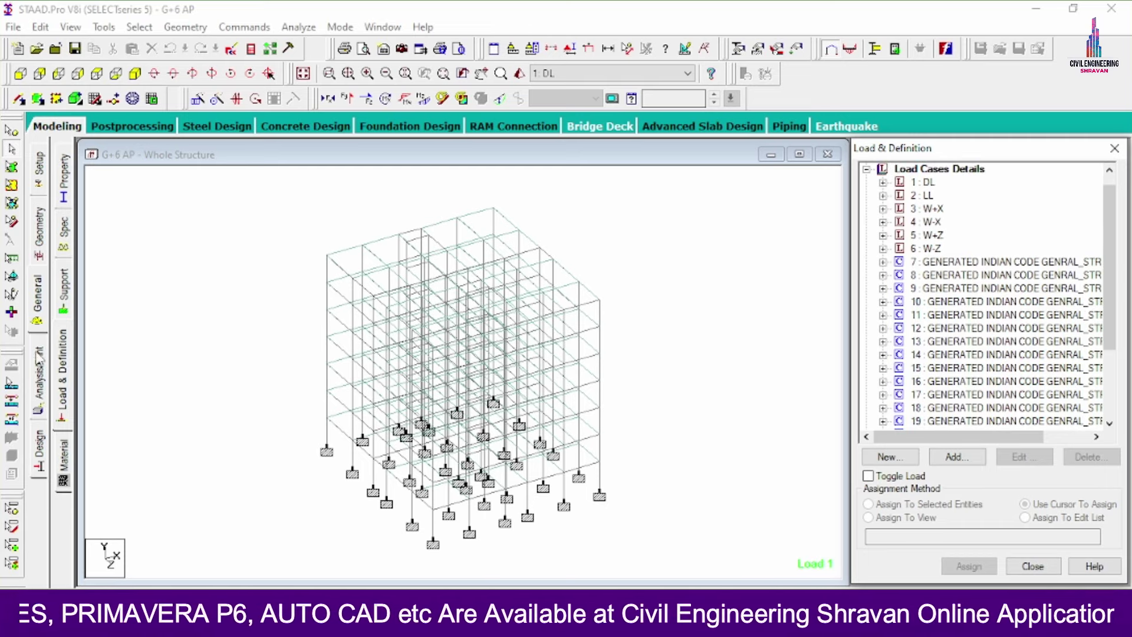
Highlight the members assigned CONCRETE material, then go back to Job Info.
left_click(65, 456)
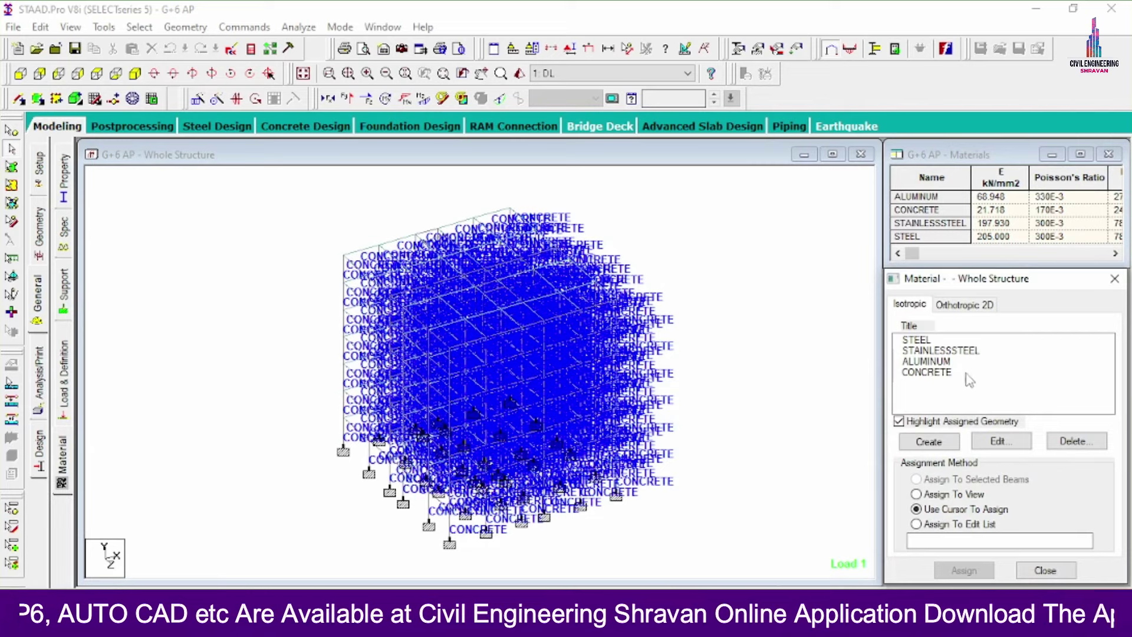
left_click(967, 373)
left_click(725, 306)
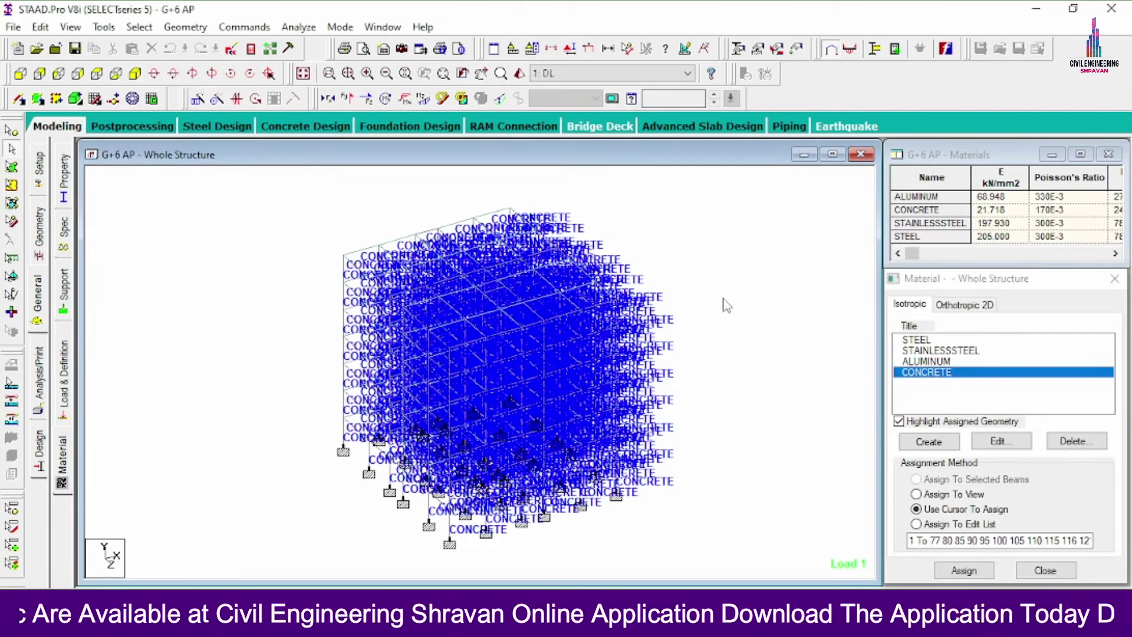
left_click(44, 171)
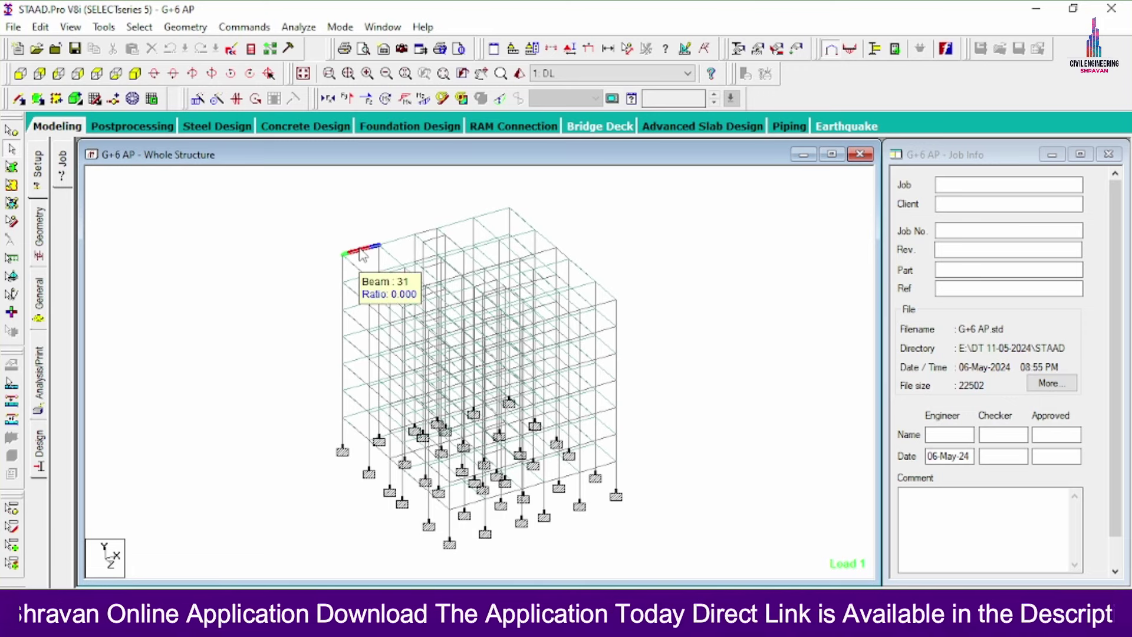
double_click(354, 253)
left_click(654, 144)
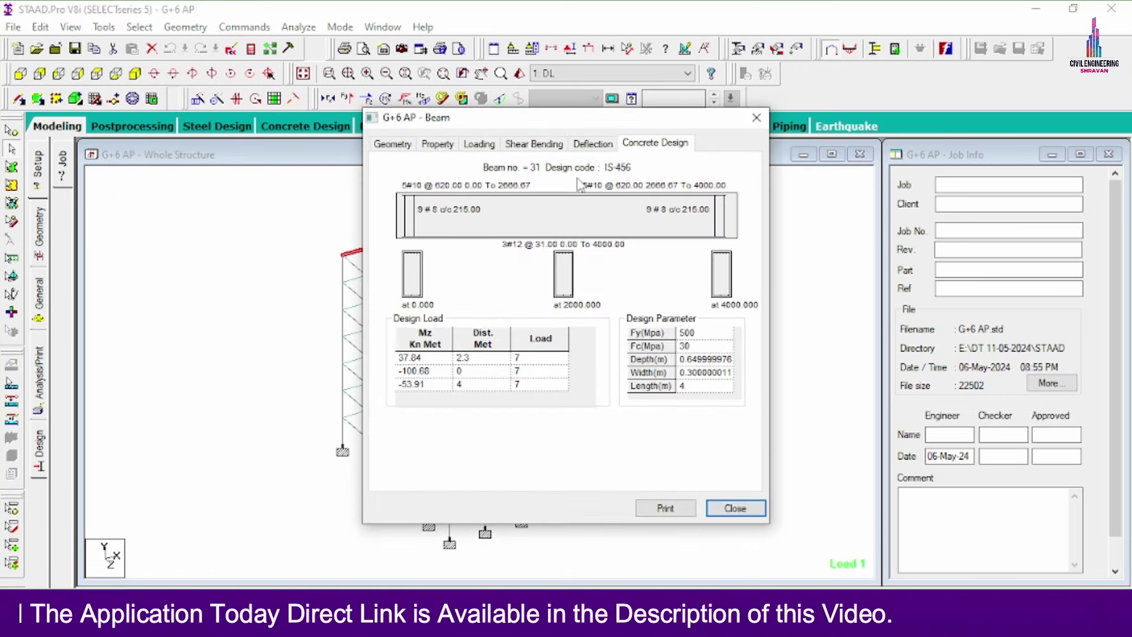
left_click(755, 119)
double_click(343, 274)
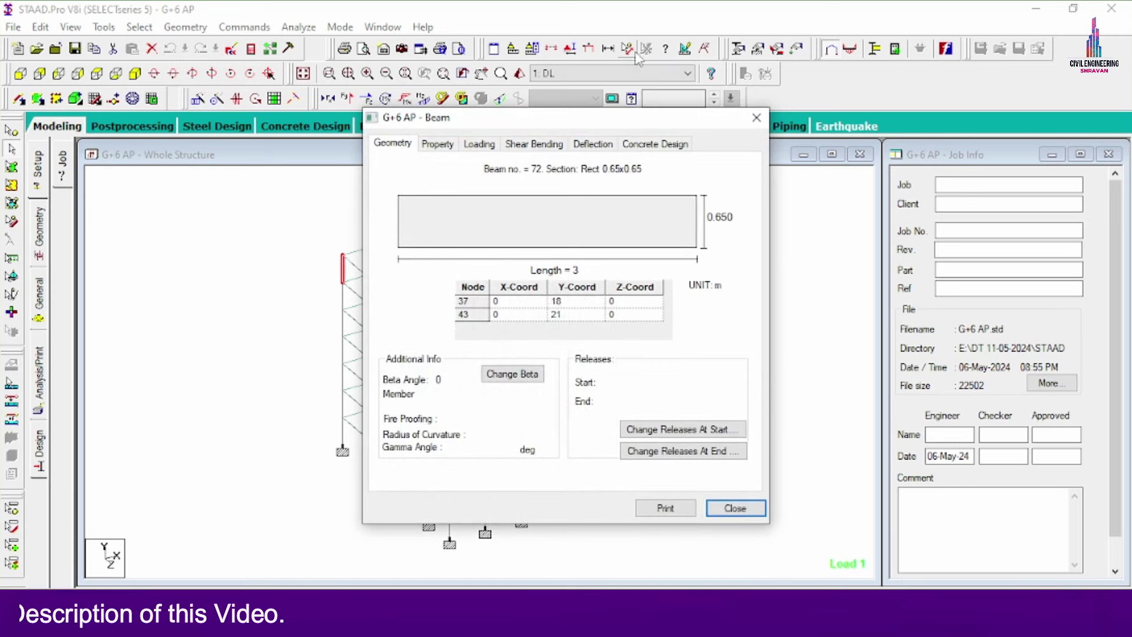
left_click(664, 144)
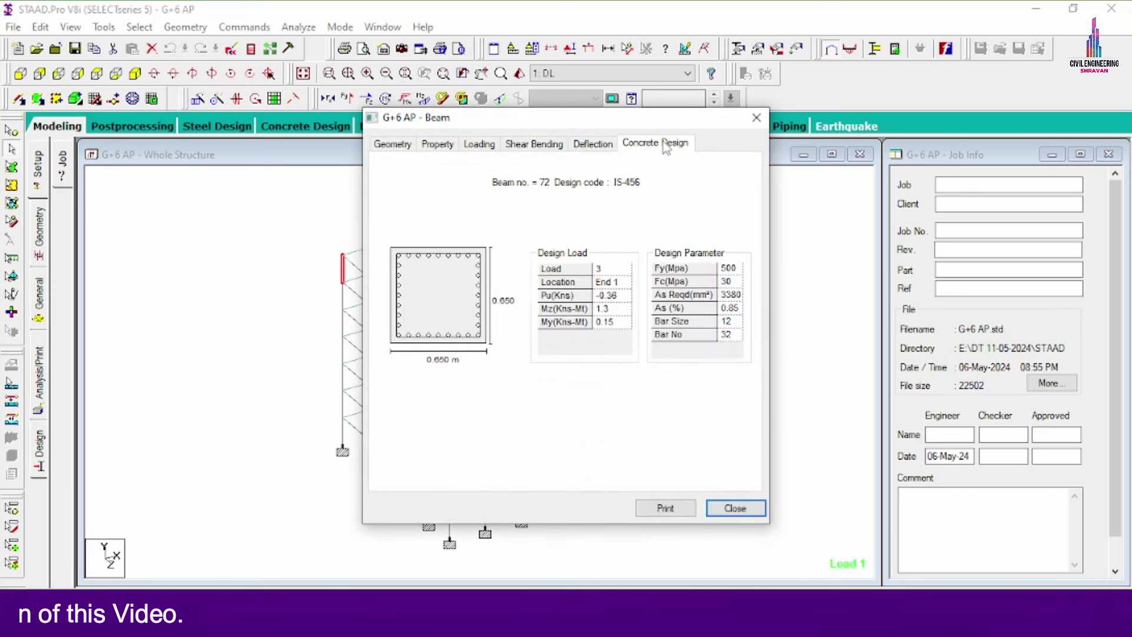
left_click(756, 118)
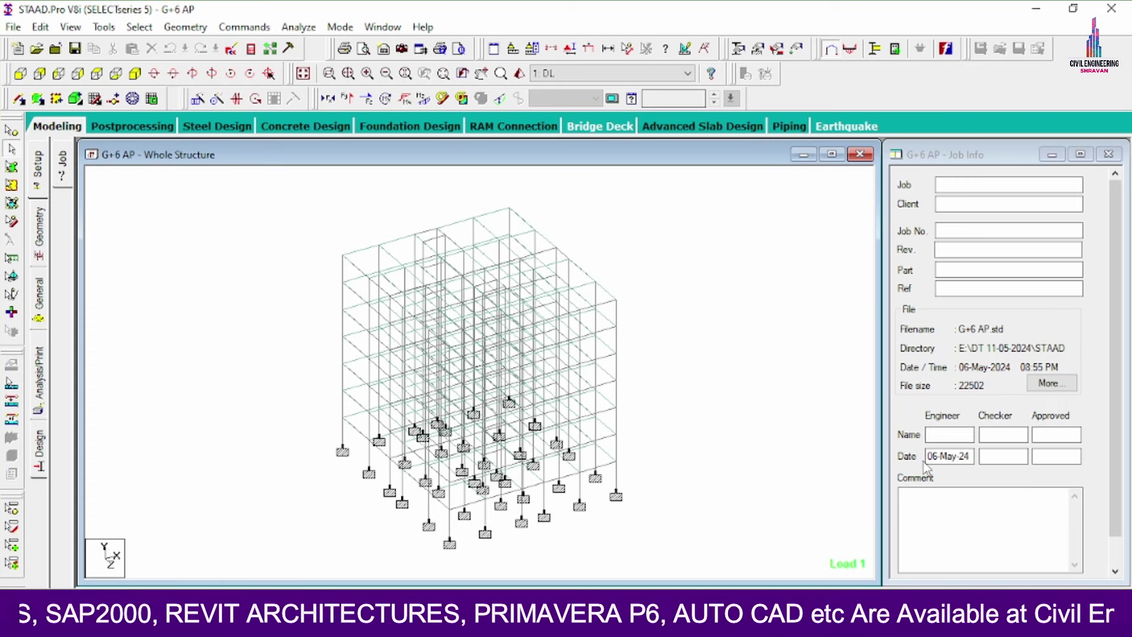
Include load cases DL, LL, W+X, W-X, W+Z and W-Z and run STAAD.foundation.
left_click(439, 129)
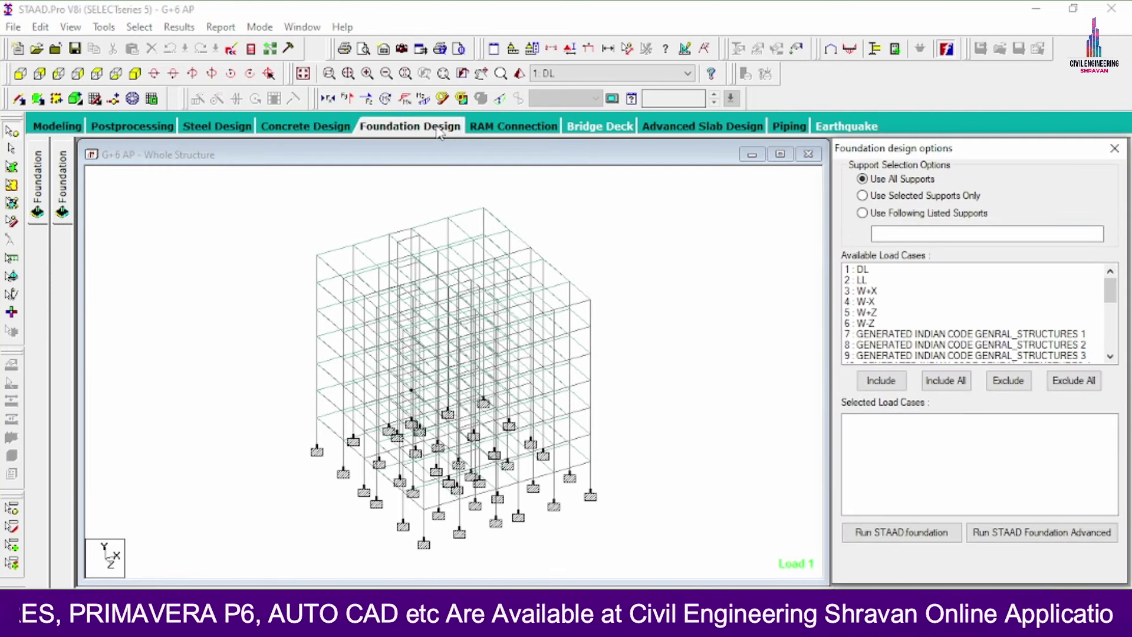
left_click(891, 272)
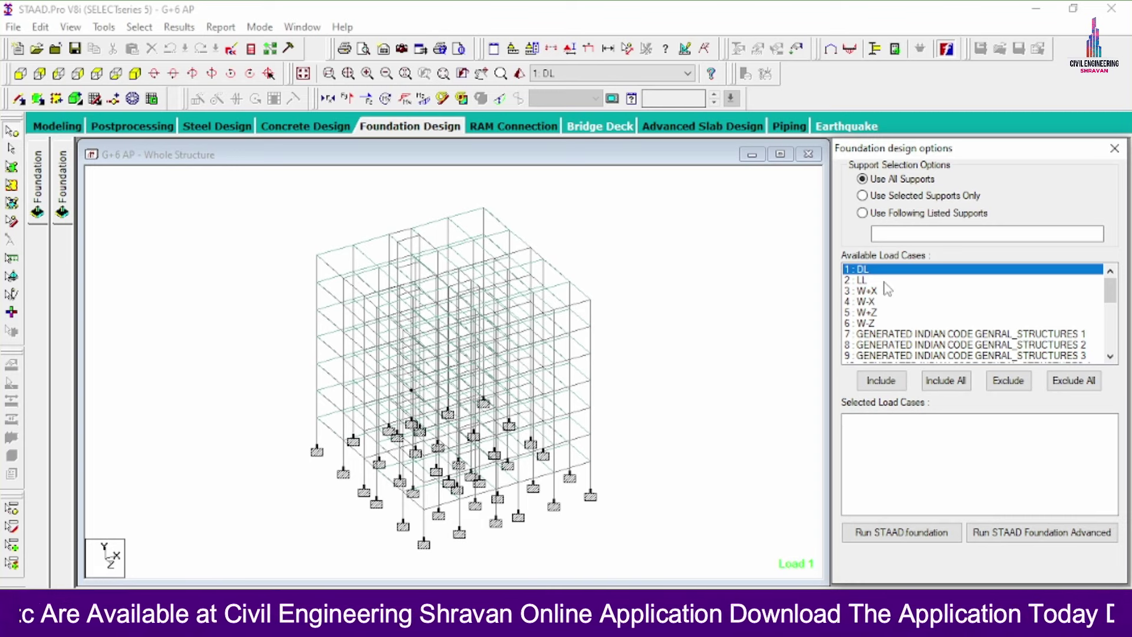
left_click_drag(887, 289, 875, 328)
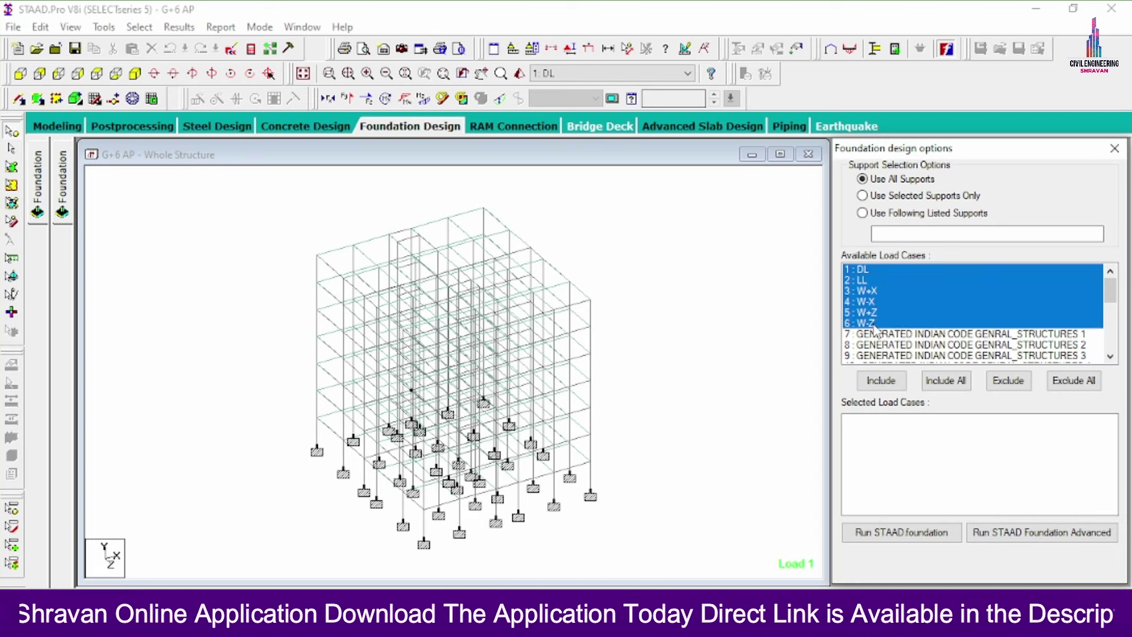
left_click(891, 382)
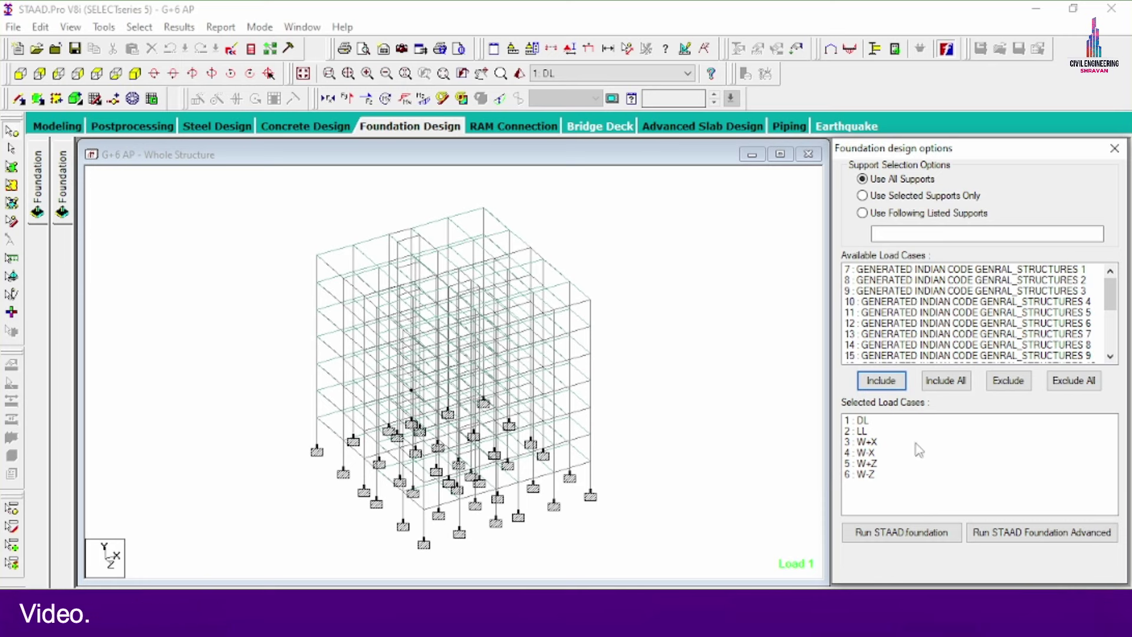
left_click(915, 533)
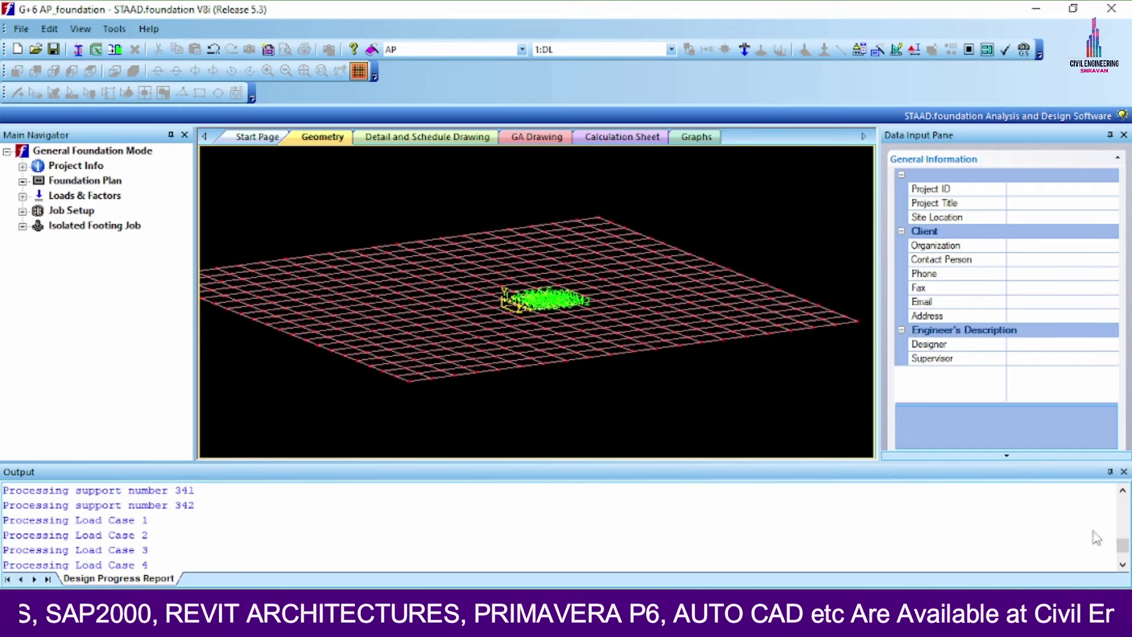
Hide the Output panel and zoom the Geometry view to inspect the numbered support footings.
left_click(1125, 471)
scroll(566, 371, "up", 5)
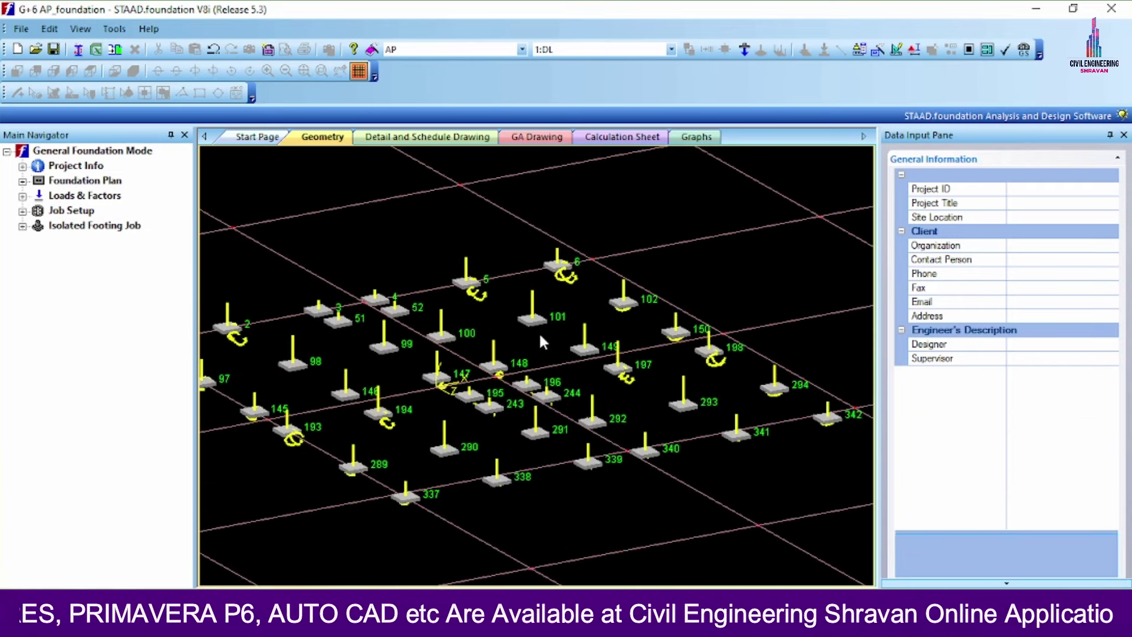
scroll(749, 356, "down", 2)
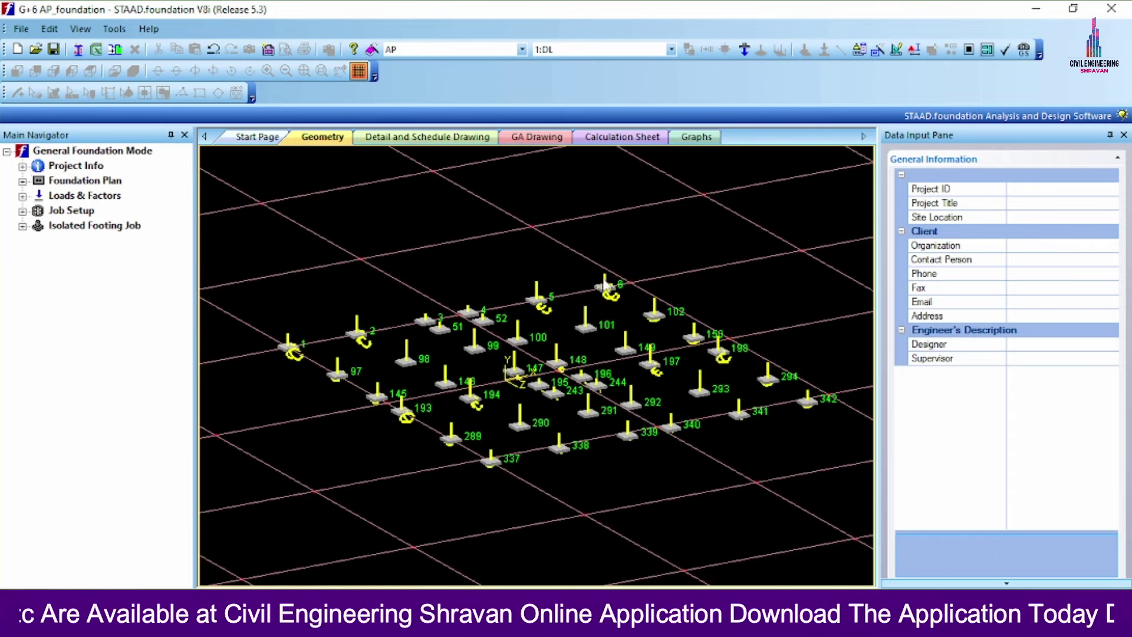
scroll(857, 396, "up", 3)
scroll(859, 402, "up", 3)
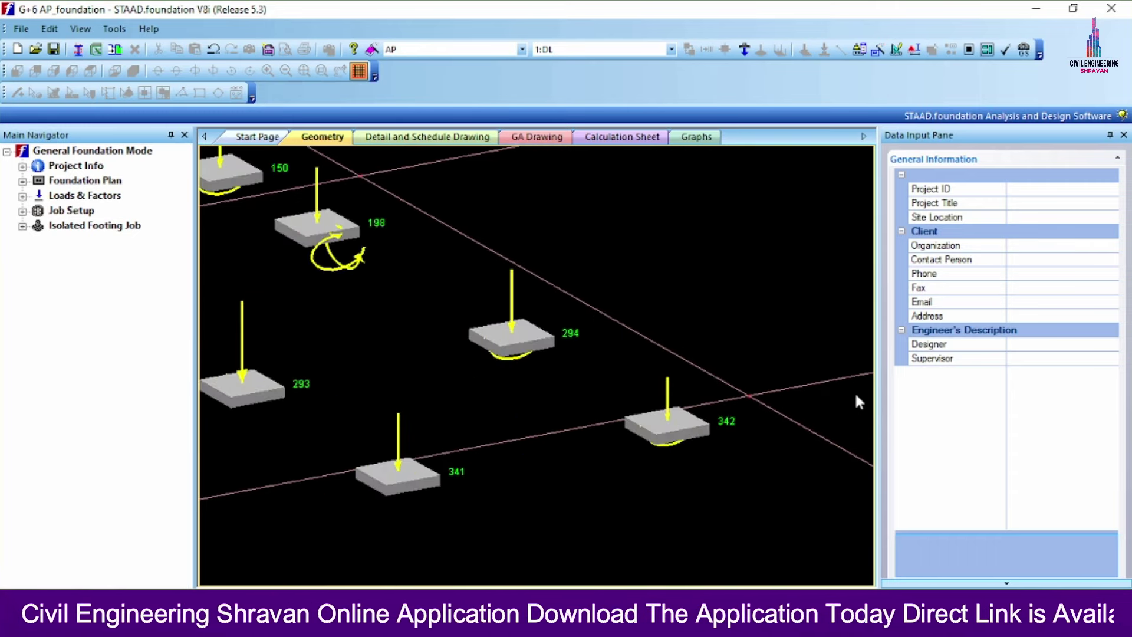
scroll(708, 422, "up", 3)
scroll(706, 423, "down", 6)
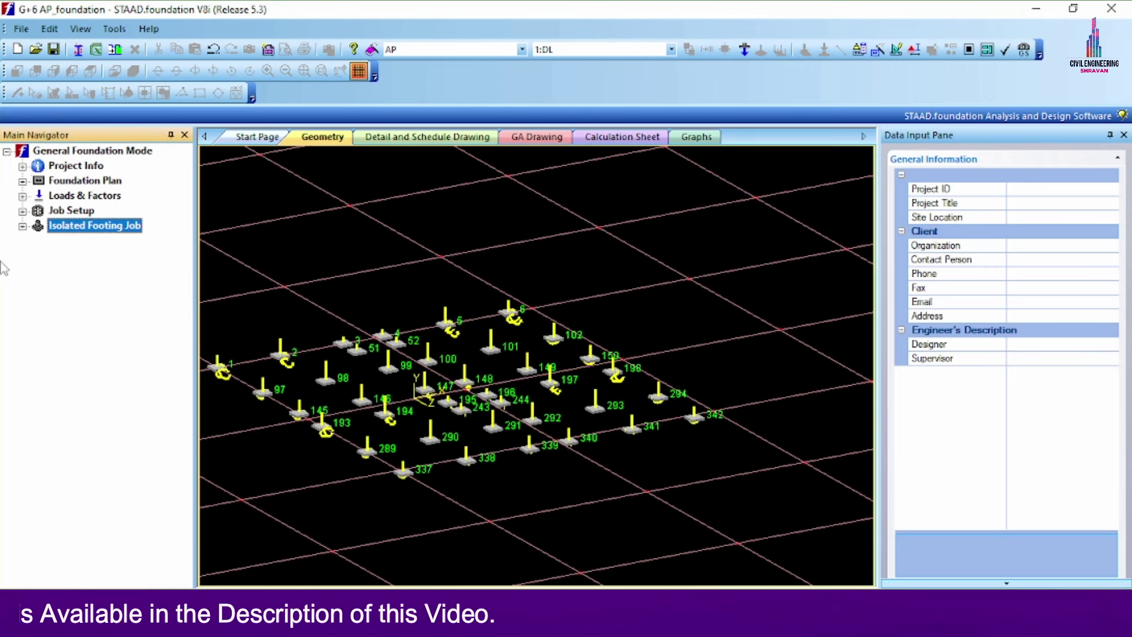
Switch combinations to INDIAN factors and generate service combinations 101–104.
left_click(22, 197)
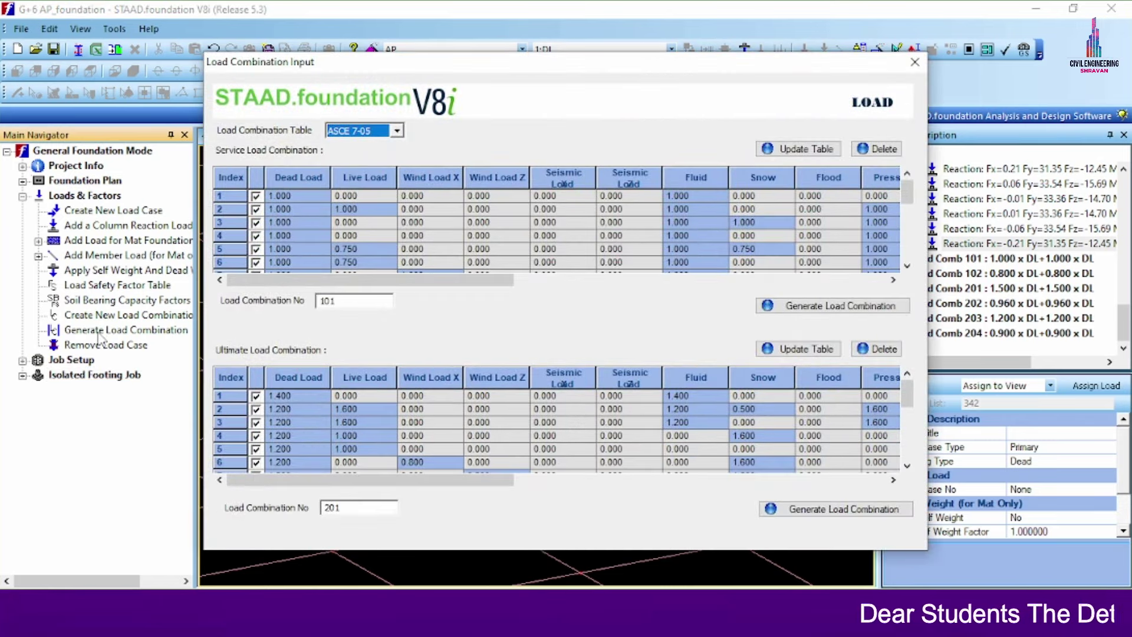
left_click(397, 131)
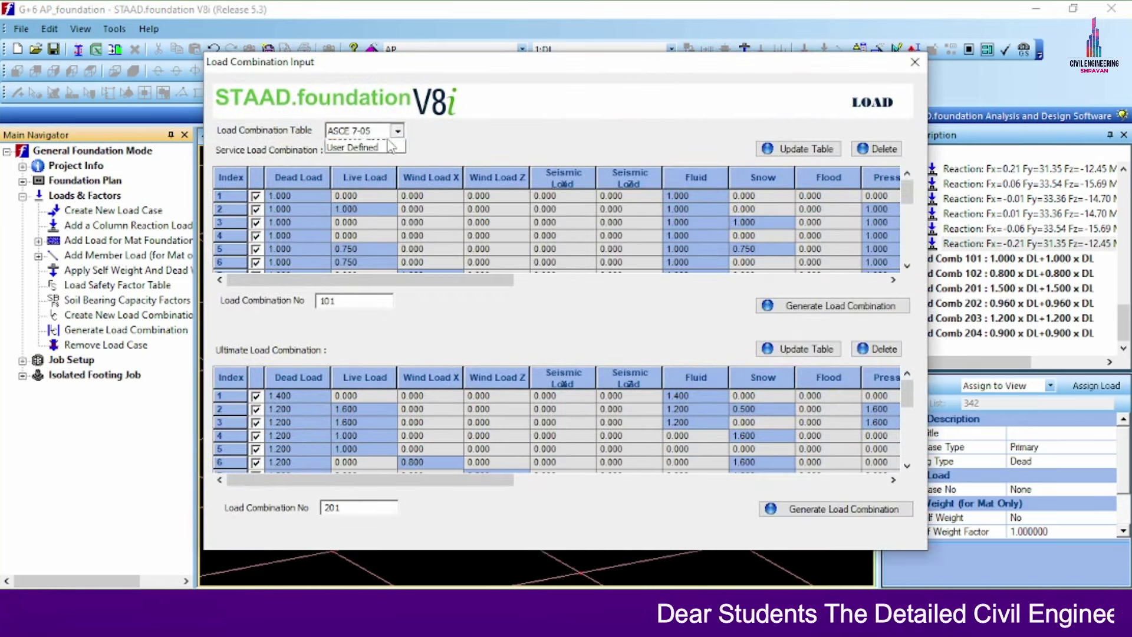
left_click(355, 170)
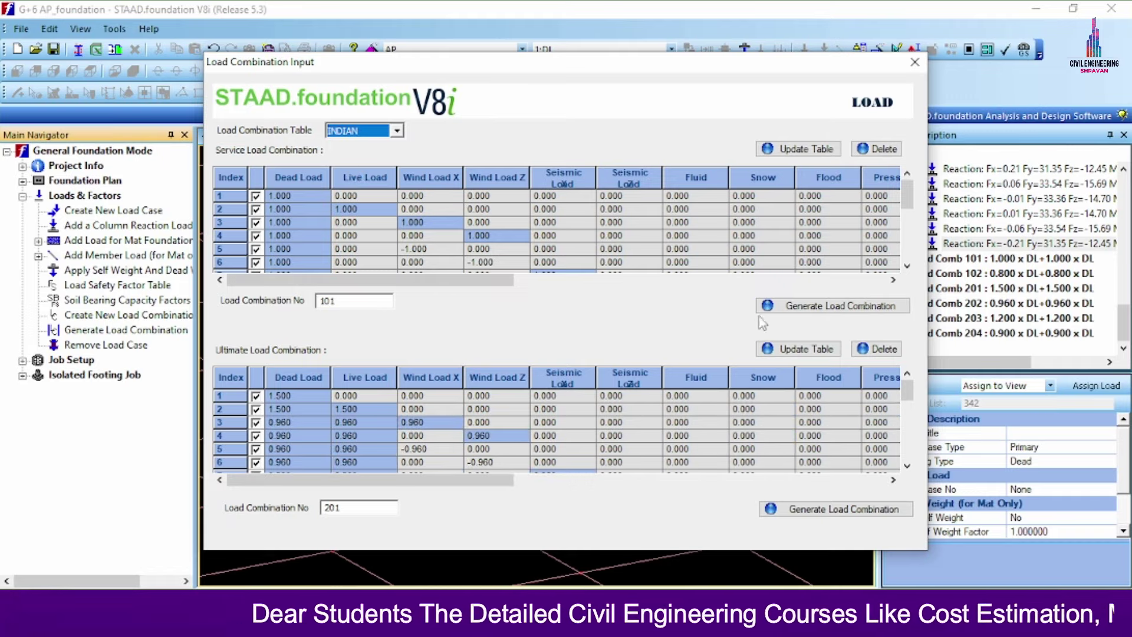
left_click(781, 309)
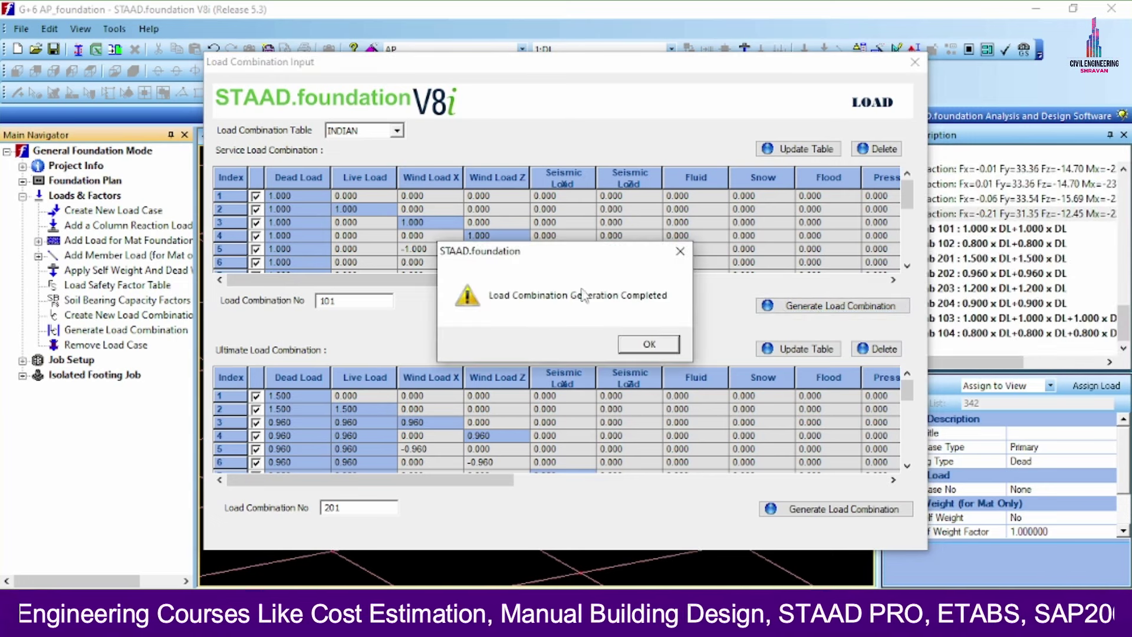
left_click(645, 347)
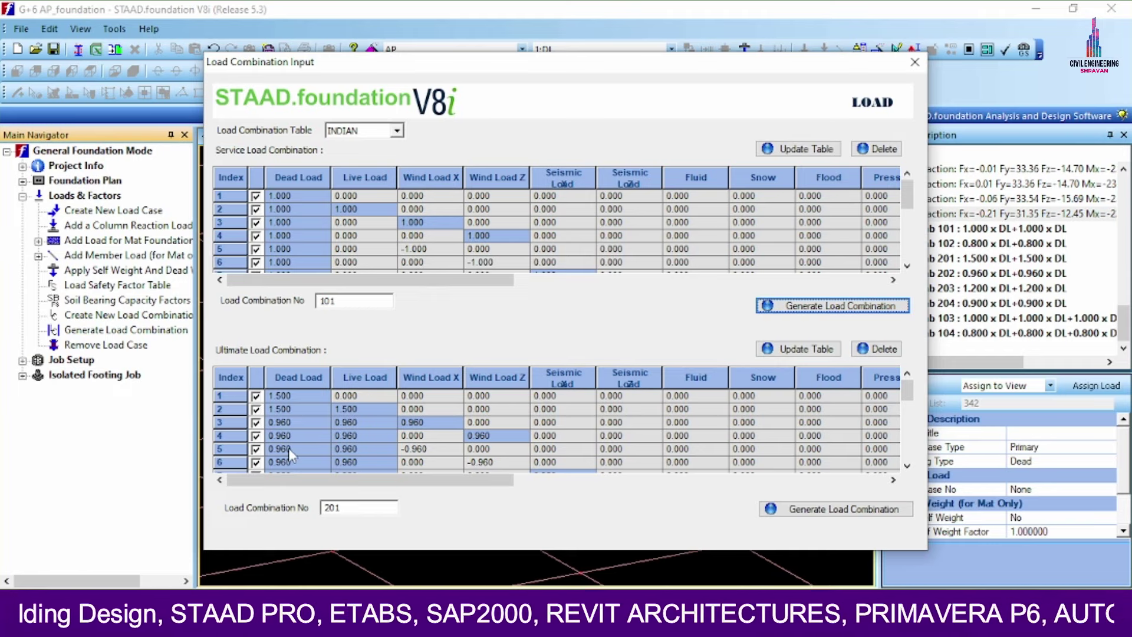
Generate ultimate combinations 201–208 and close Load Combination Input.
left_click(776, 519)
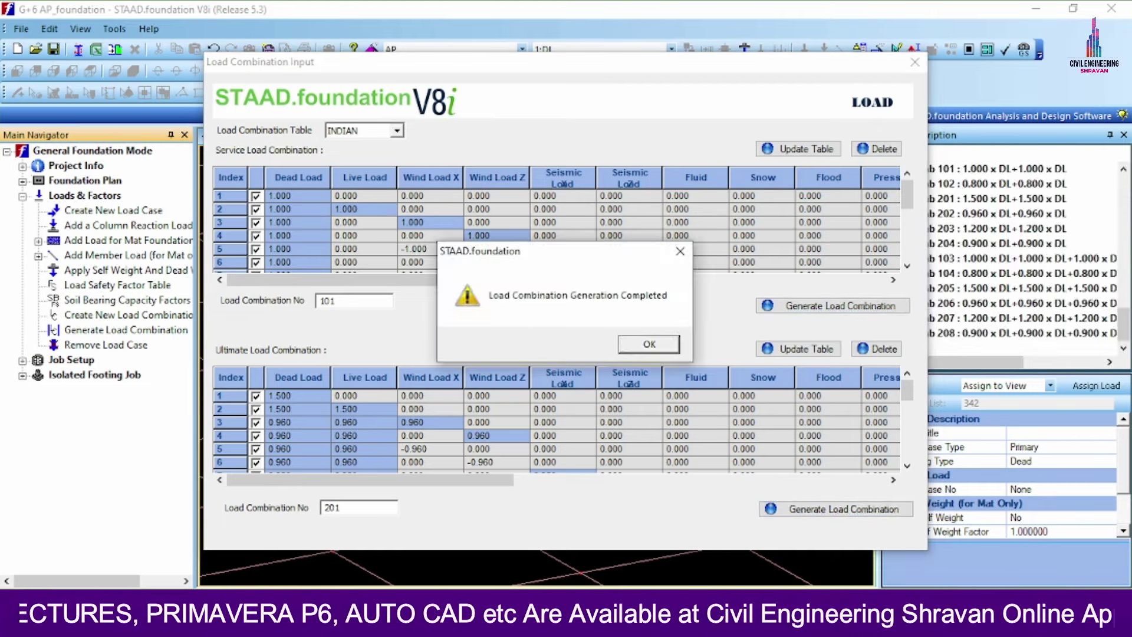
left_click(656, 349)
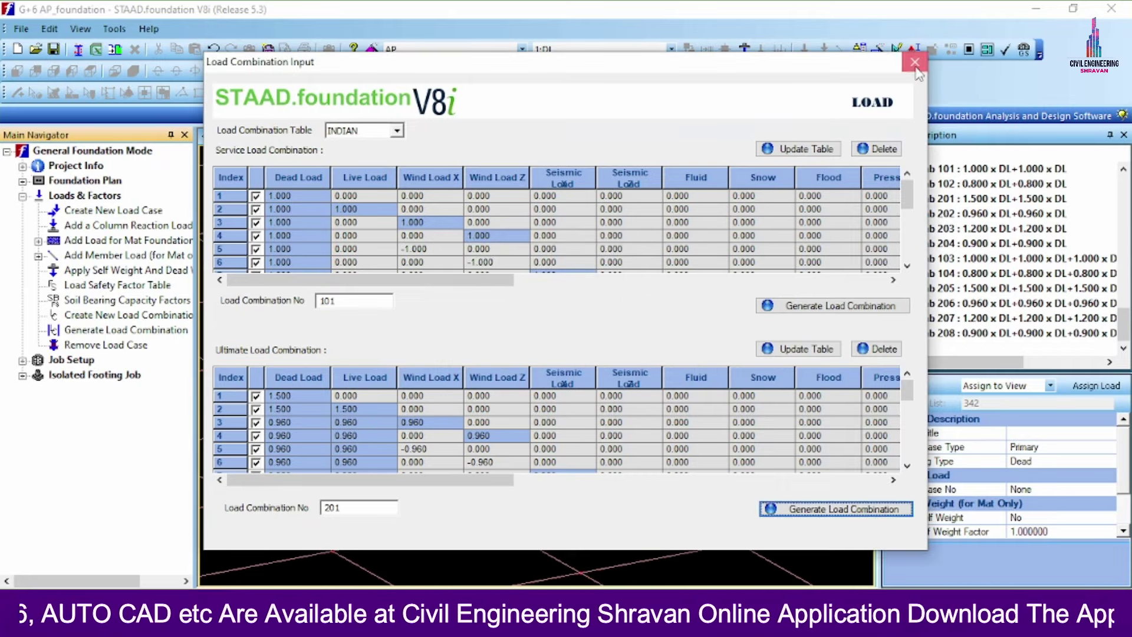
left_click(915, 62)
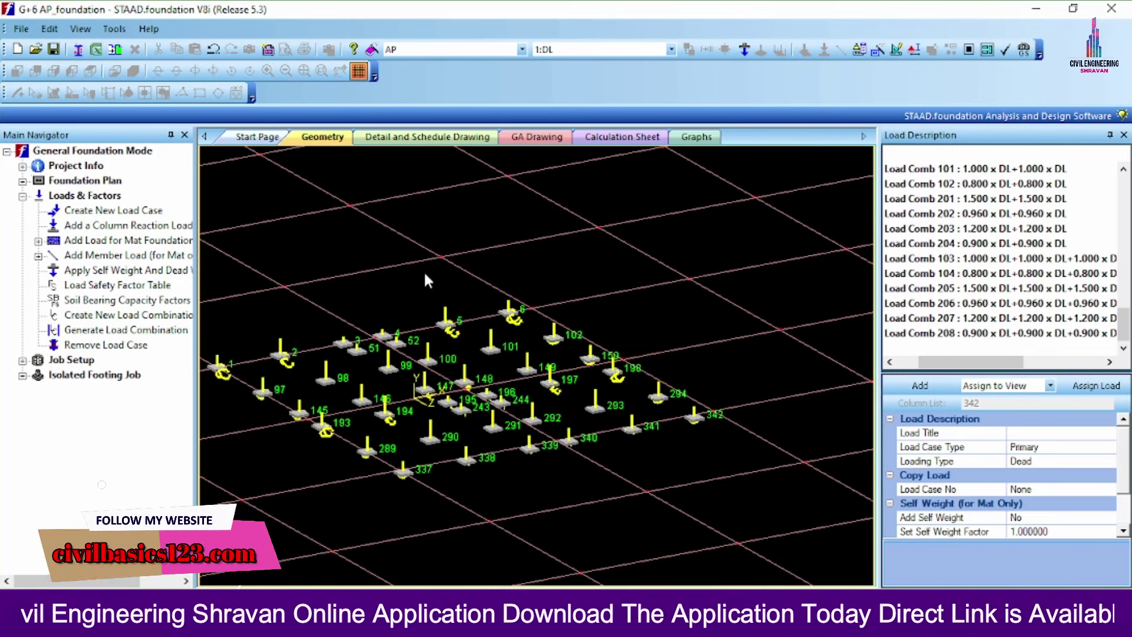
Start a new job named PILE FOUNDATION with job type Pile Cap.
left_click(22, 361)
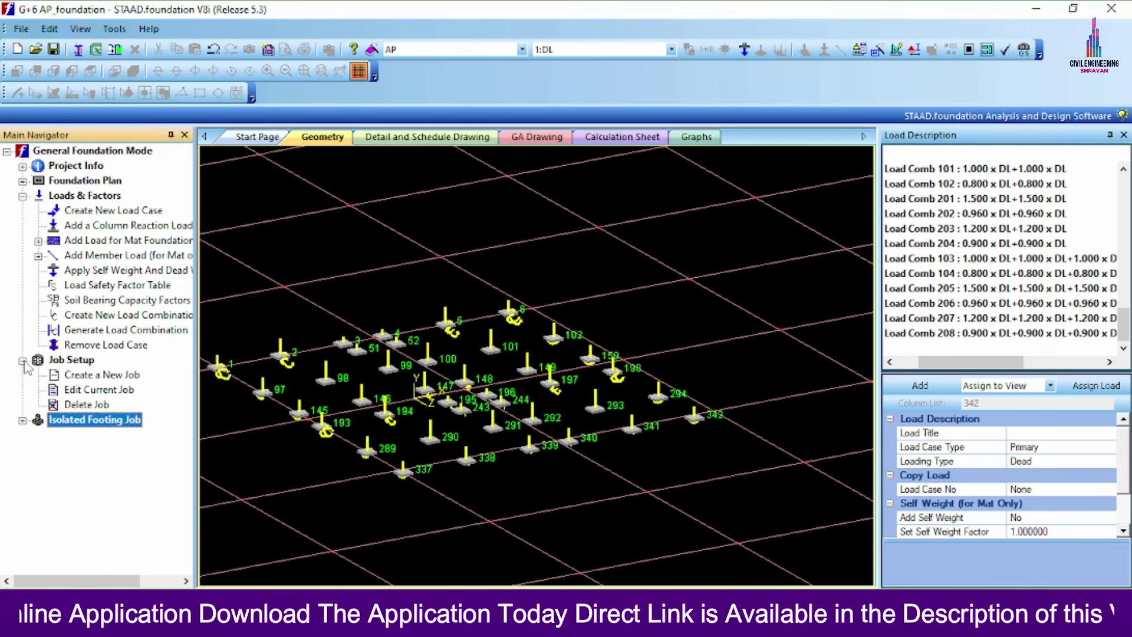
left_click(84, 381)
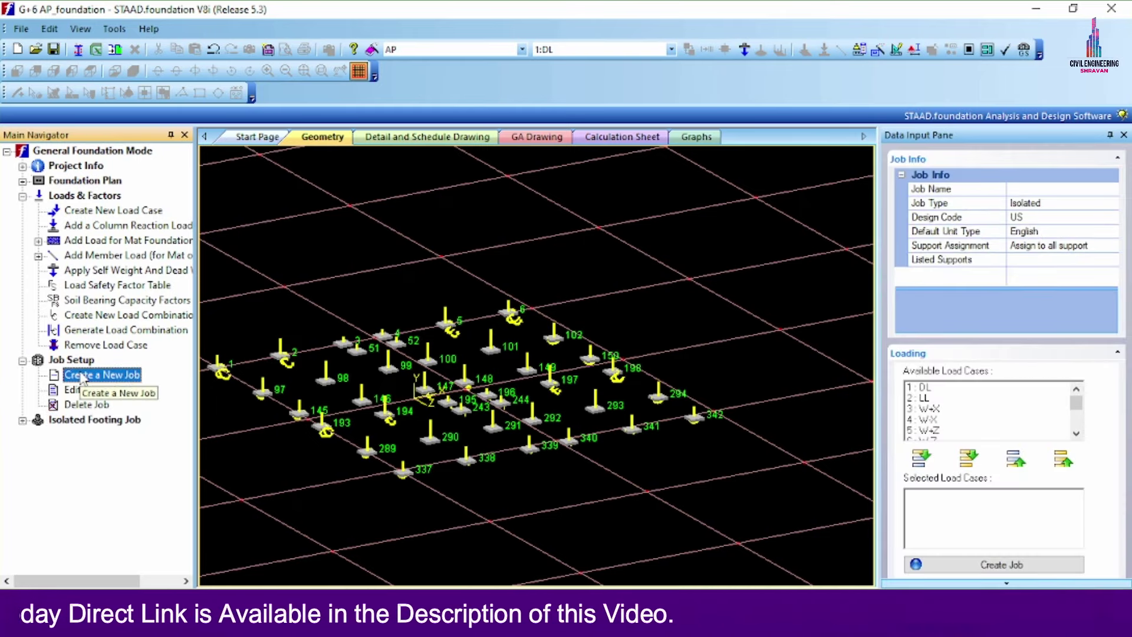
left_click(1052, 188)
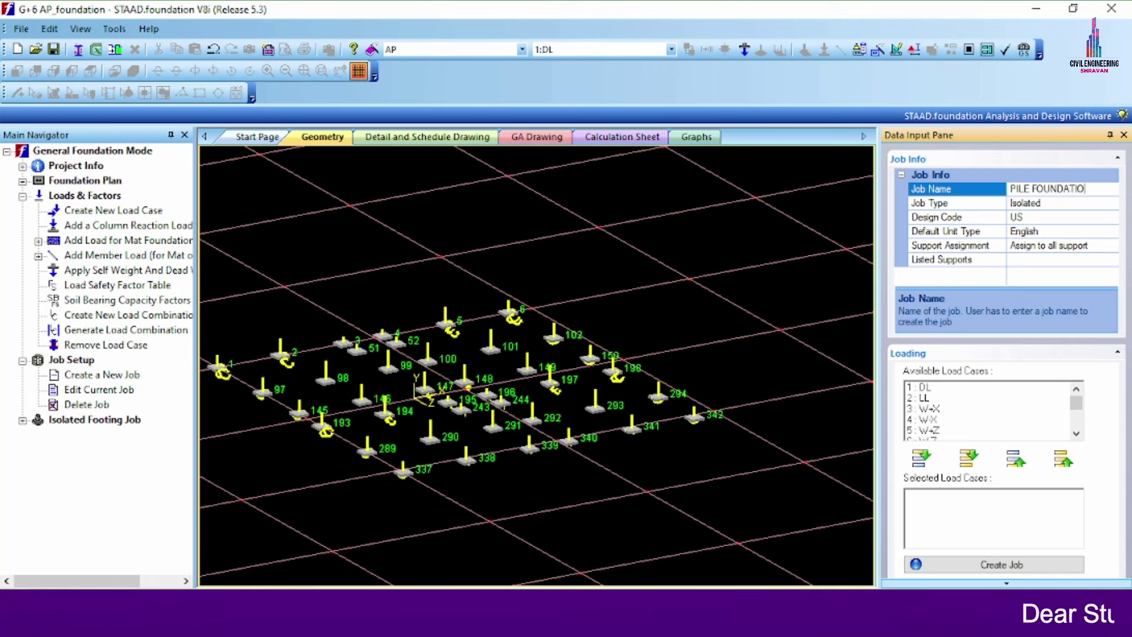
left_click(1091, 202)
left_click(1113, 203)
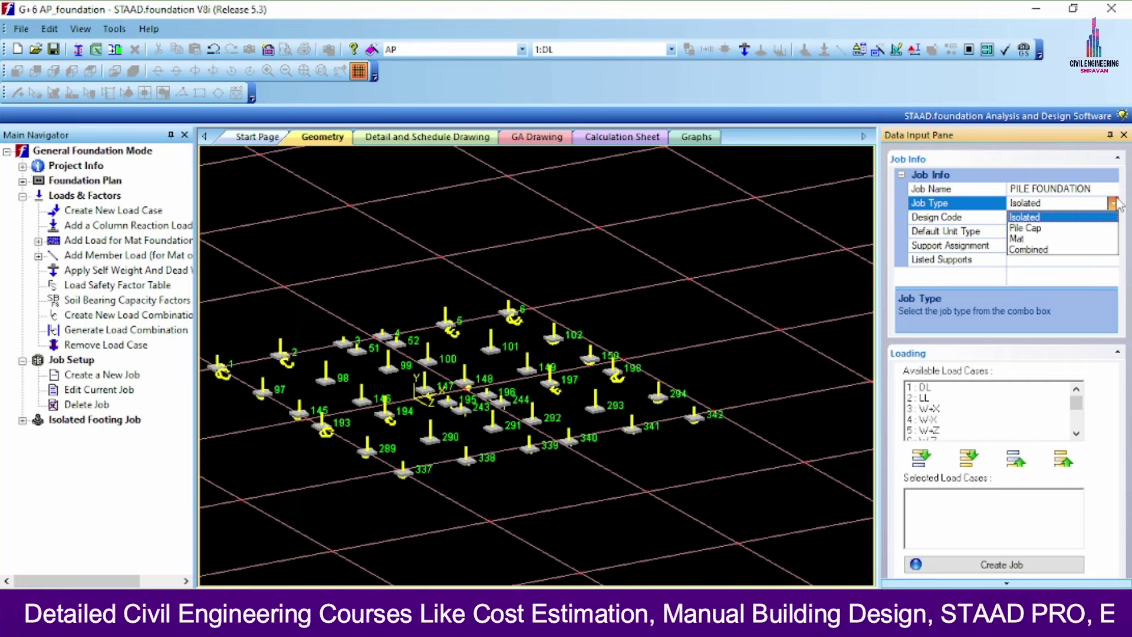
left_click(1026, 229)
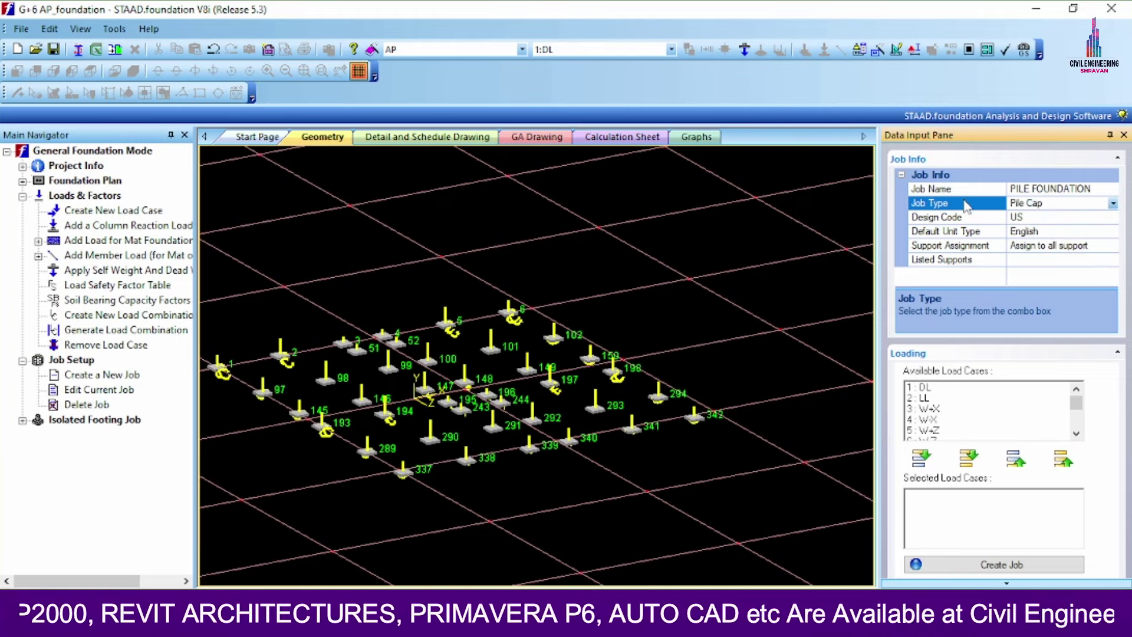
Set the job's design code to Indian, units to SI, and assign it to all supports.
left_click(1113, 218)
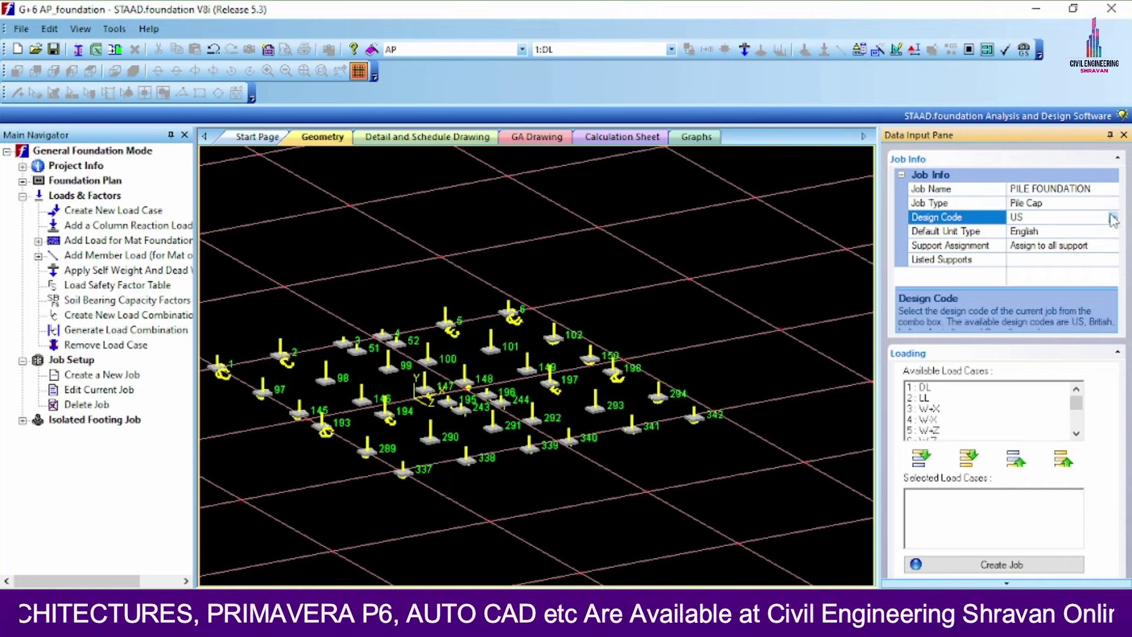
left_click(1113, 219)
left_click(1023, 253)
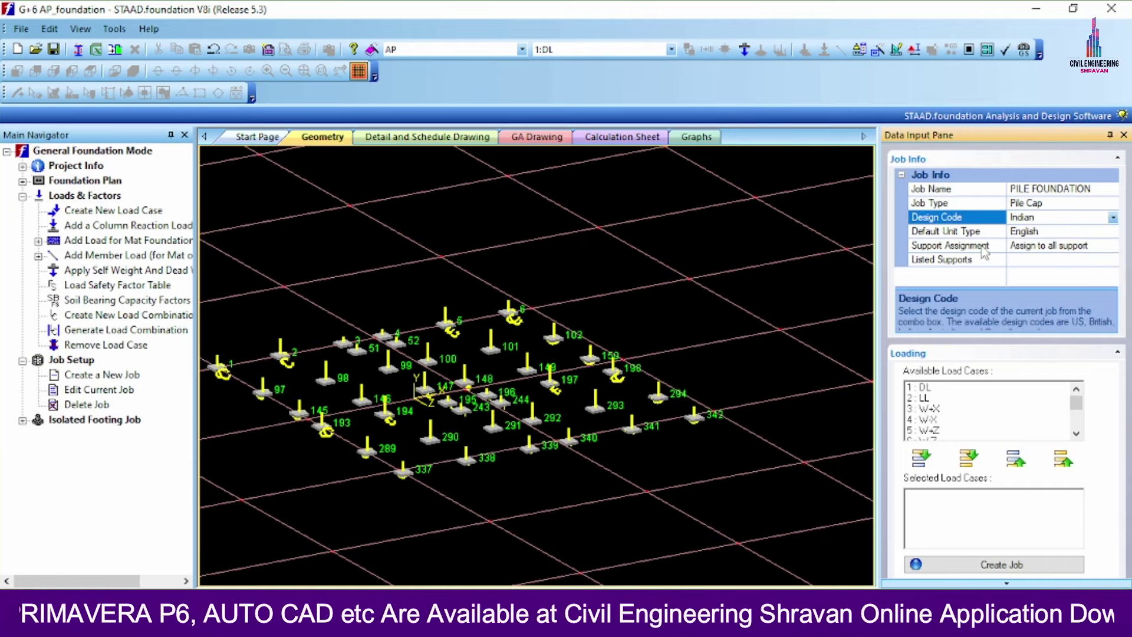
double_click(1113, 233)
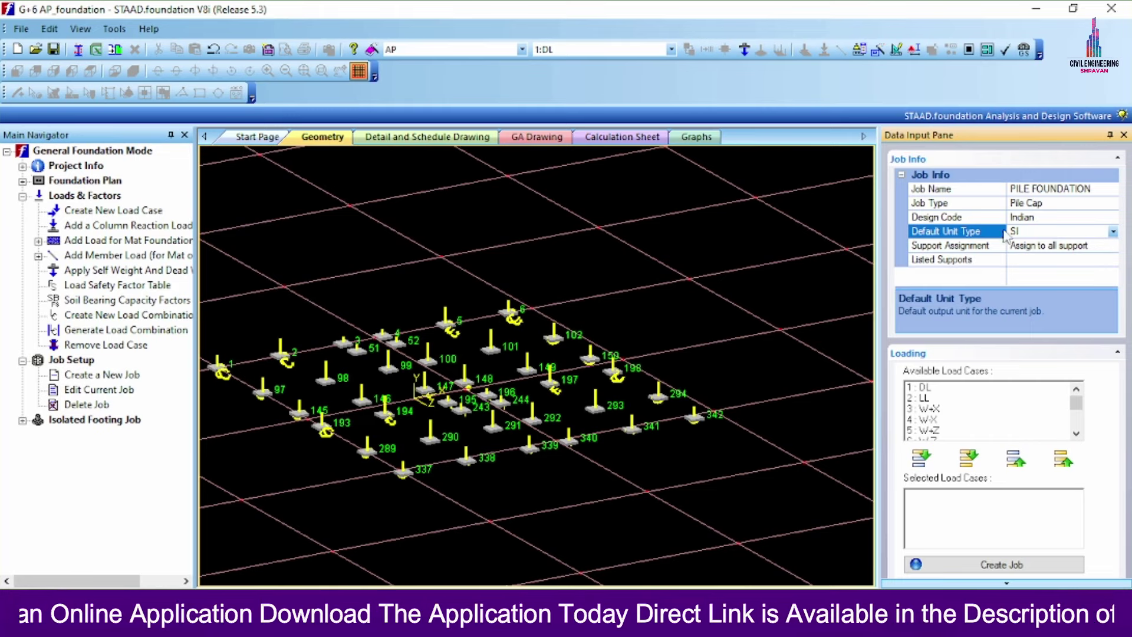
left_click(214, 368)
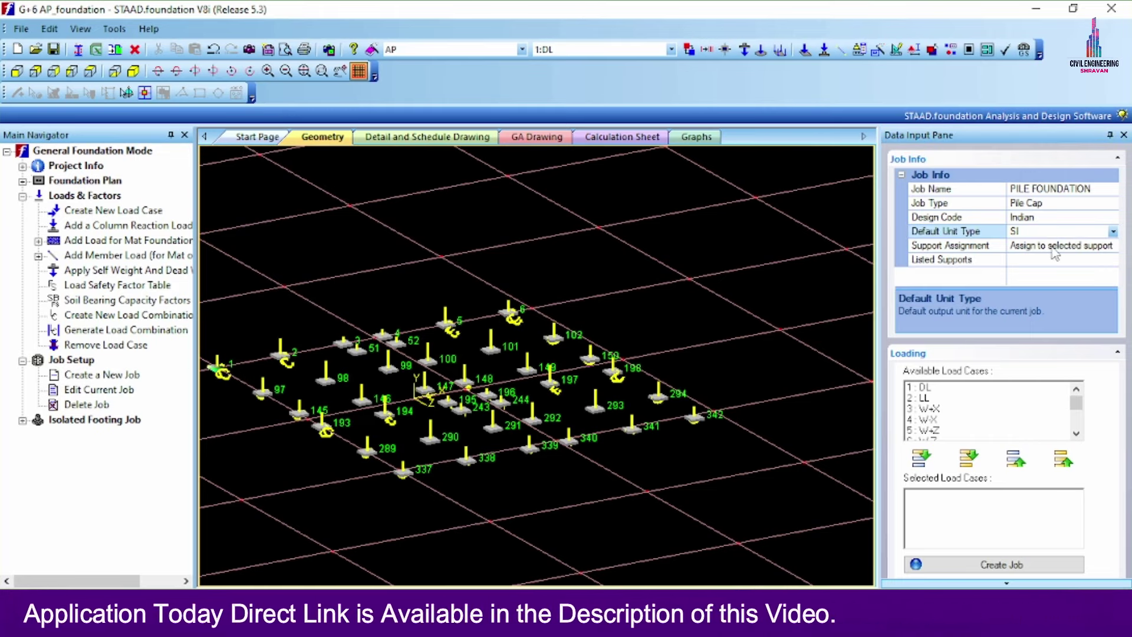
left_click(220, 371)
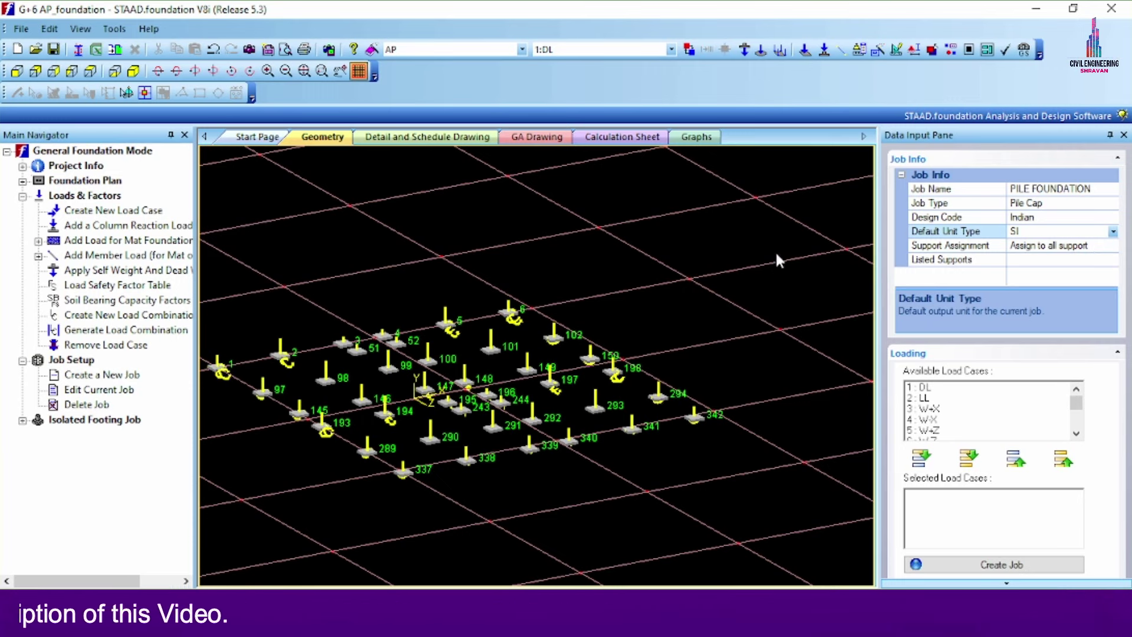
scroll(720, 271, "down", 1)
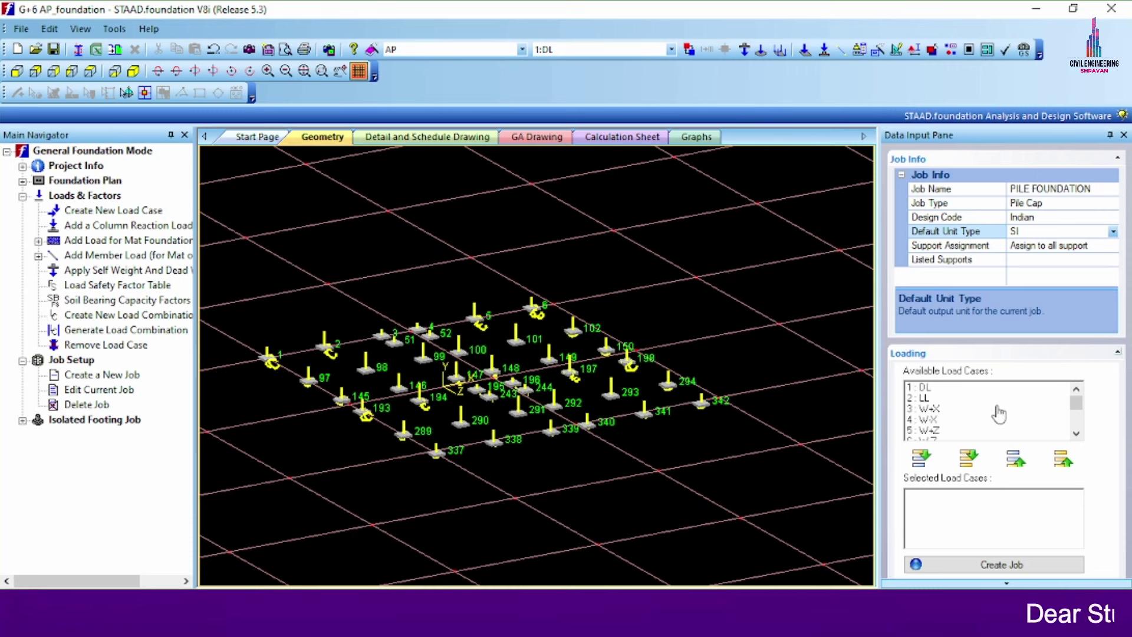
Select load combinations 101–104 and 201–208 in Available Load Cases.
scroll(990, 413, "down", 3)
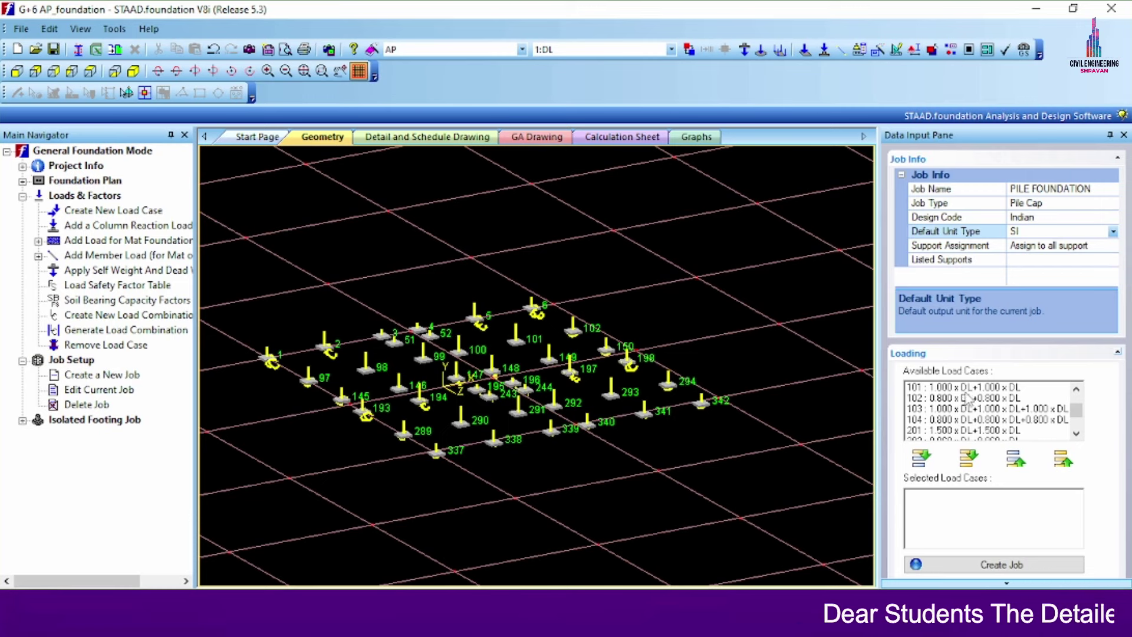
left_click(963, 391)
left_click(964, 398, "ctrl")
left_click(959, 409, "ctrl")
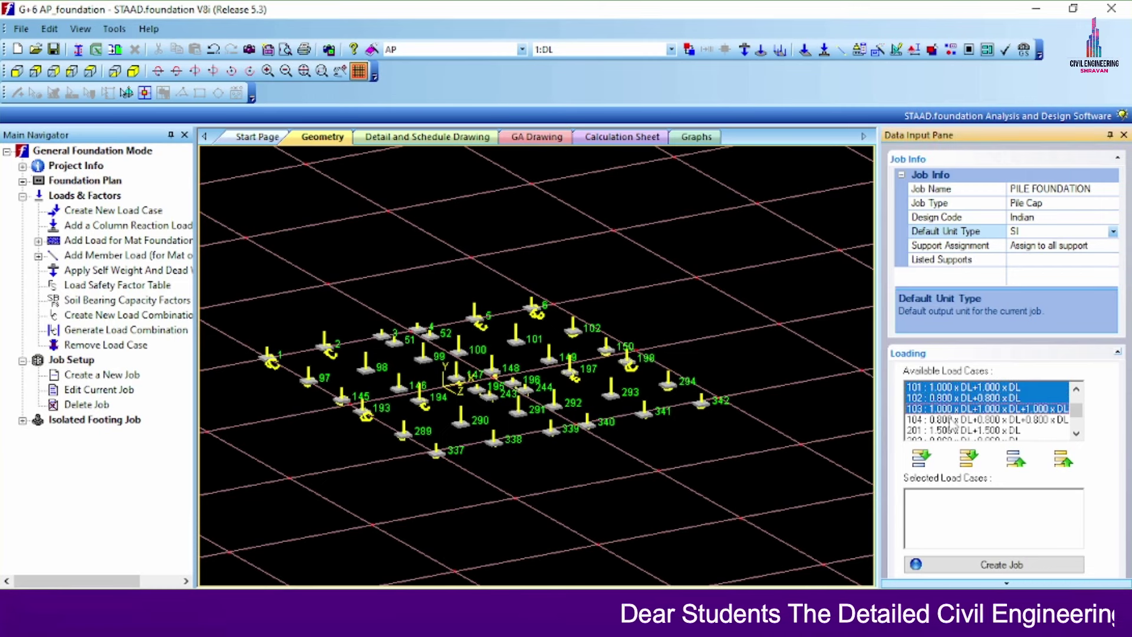
left_click(939, 420, "ctrl")
left_click(934, 430, "ctrl")
scroll(930, 424, "down", 1)
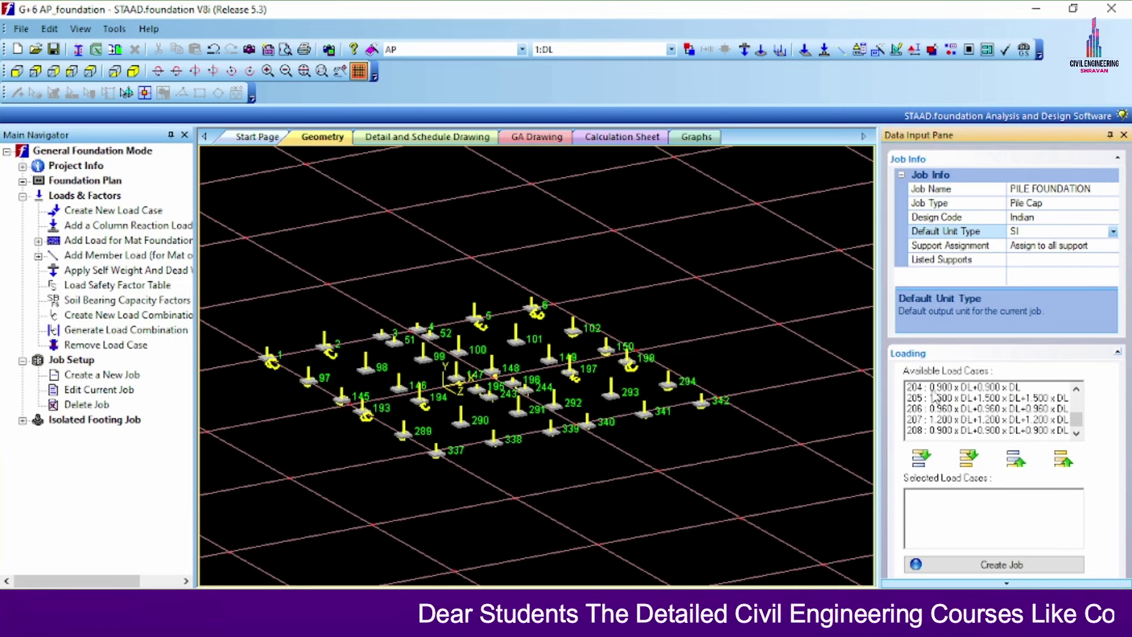
left_click(927, 431, "ctrl")
scroll(929, 429, "down", 3)
left_click(930, 409, "ctrl")
left_click(927, 419, "ctrl")
left_click(927, 431, "ctrl")
scroll(927, 430, "down", 3)
left_click(929, 409, "ctrl")
left_click(927, 420, "ctrl")
Add the selected combinations to the job's load cases and create the Pile Cap job.
left_click(927, 430, "ctrl")
left_click(922, 458)
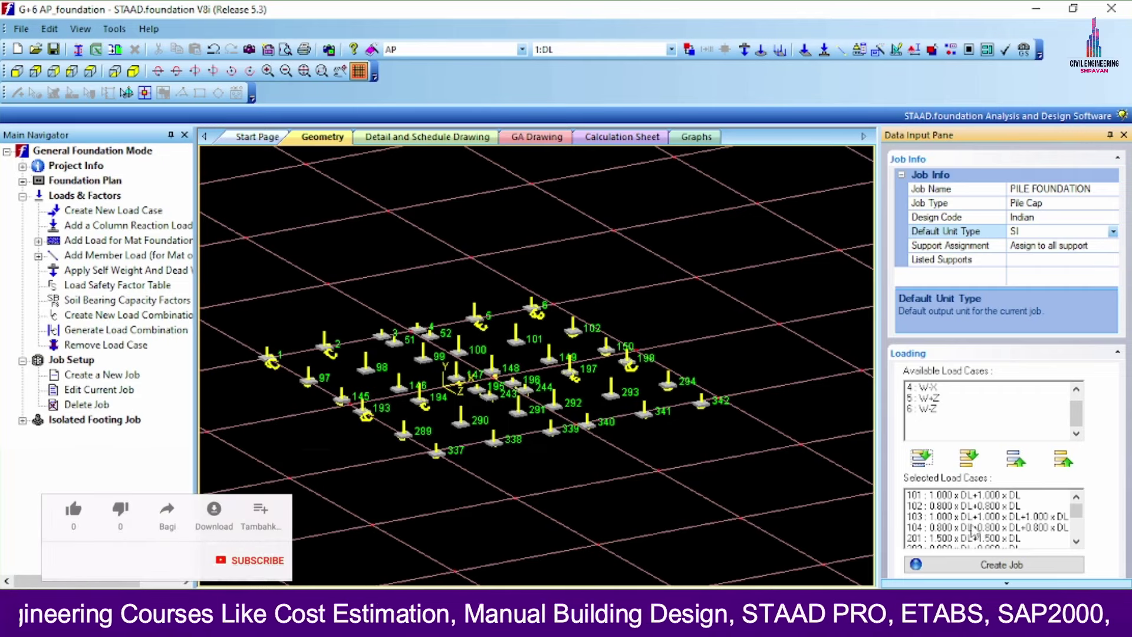
left_click(962, 566)
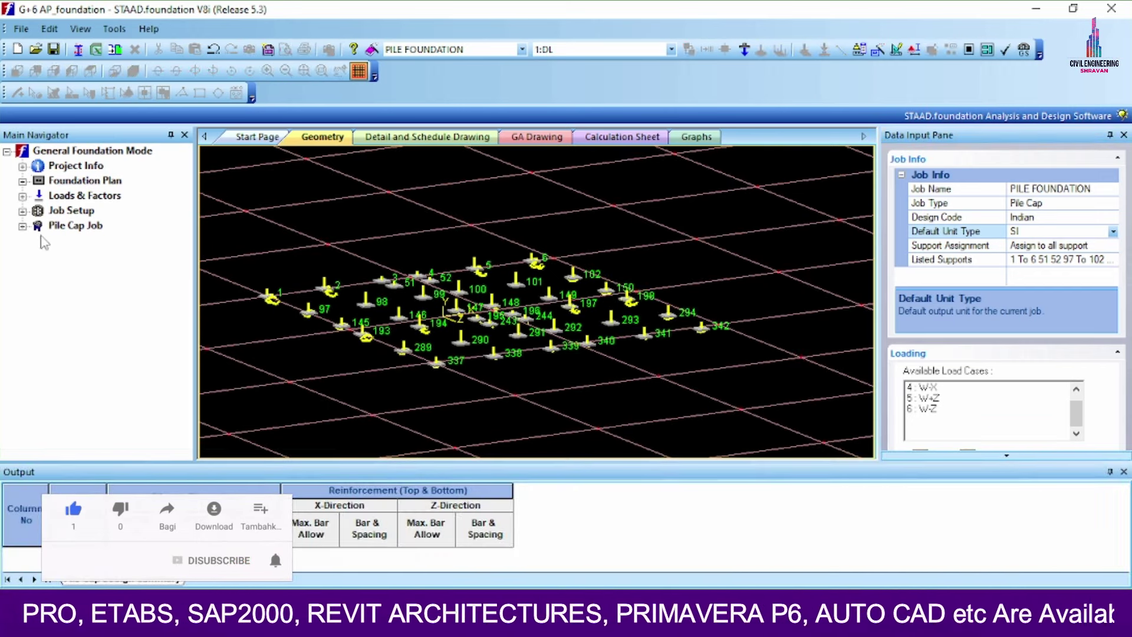
Review pile cap design parameters: 25 N/mm2 concrete, 415 N/mm2 steel, 50 mm covers, 12–40 mm bars.
left_click(1124, 471)
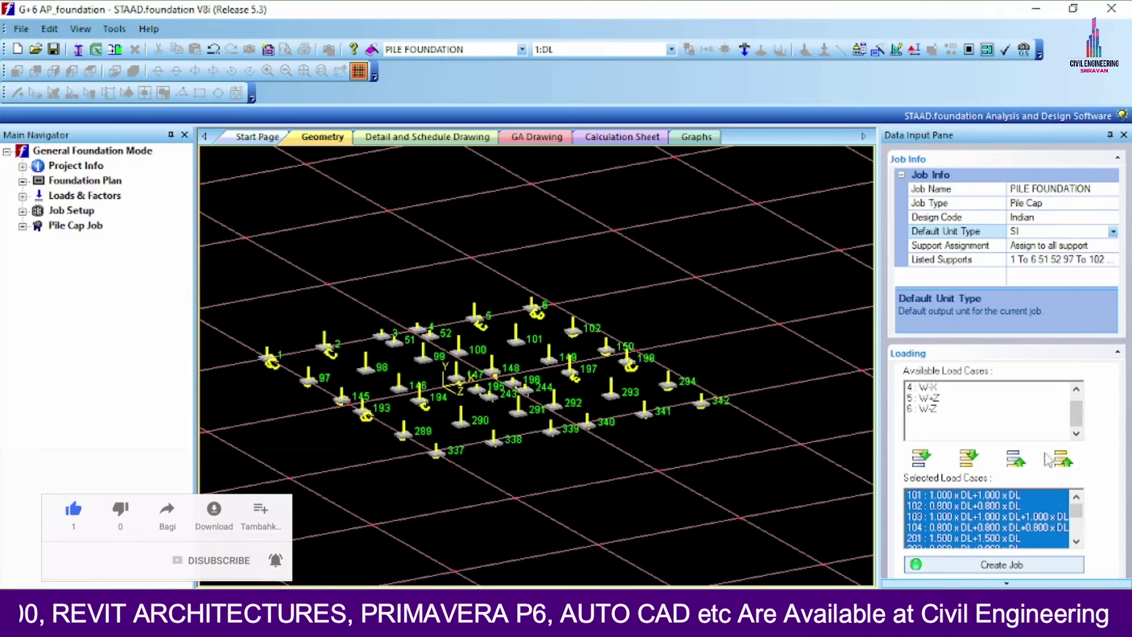
left_click(22, 227)
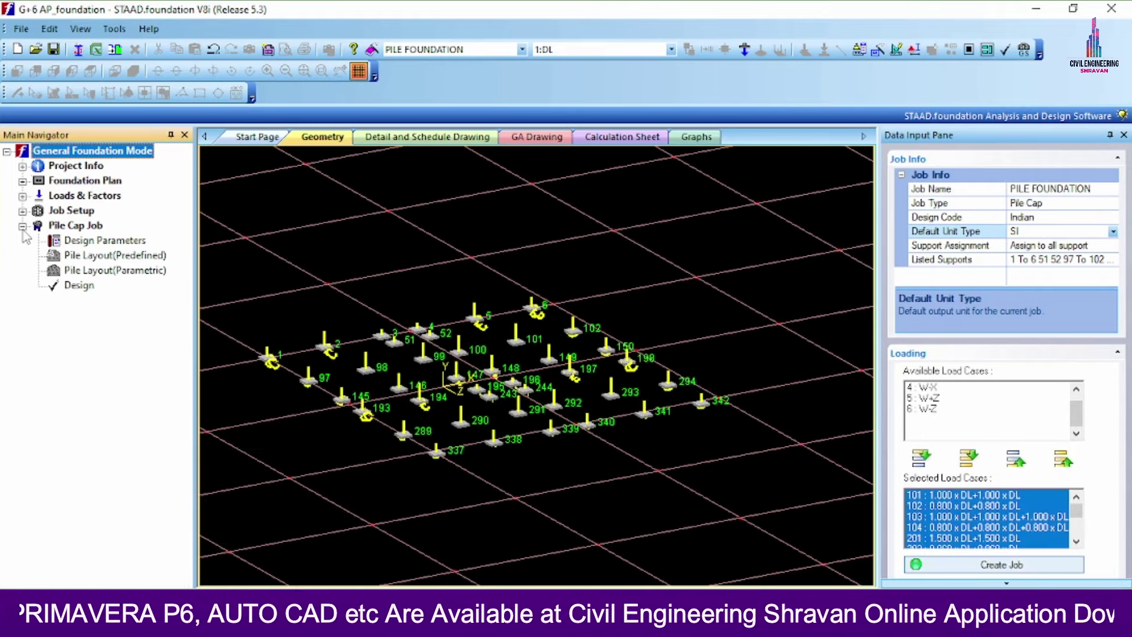
left_click(101, 241)
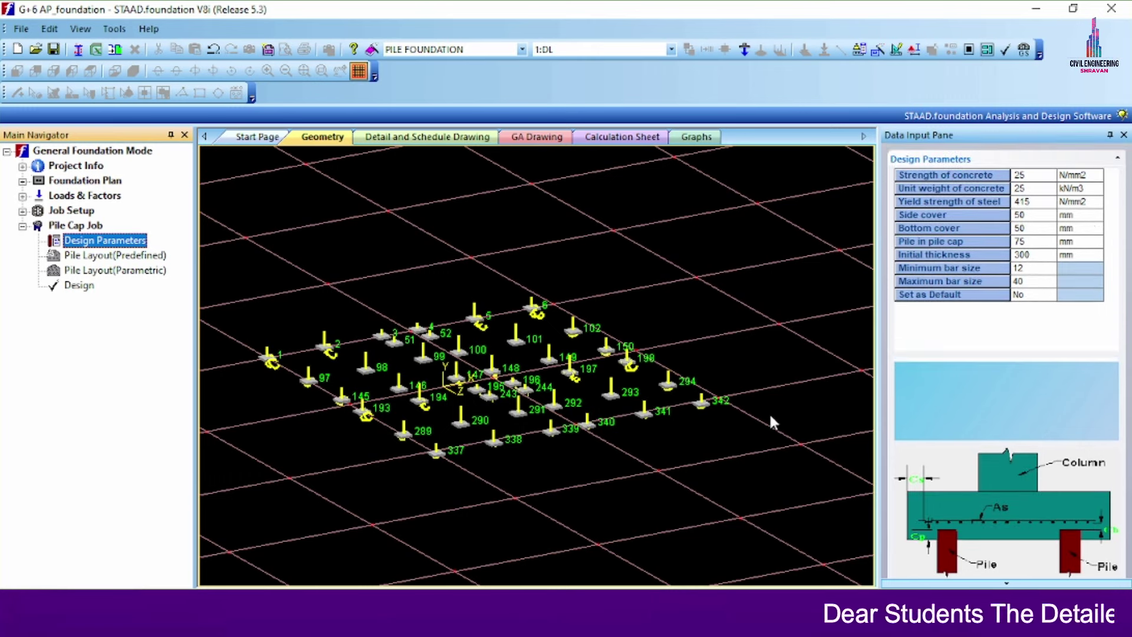
left_click(112, 259)
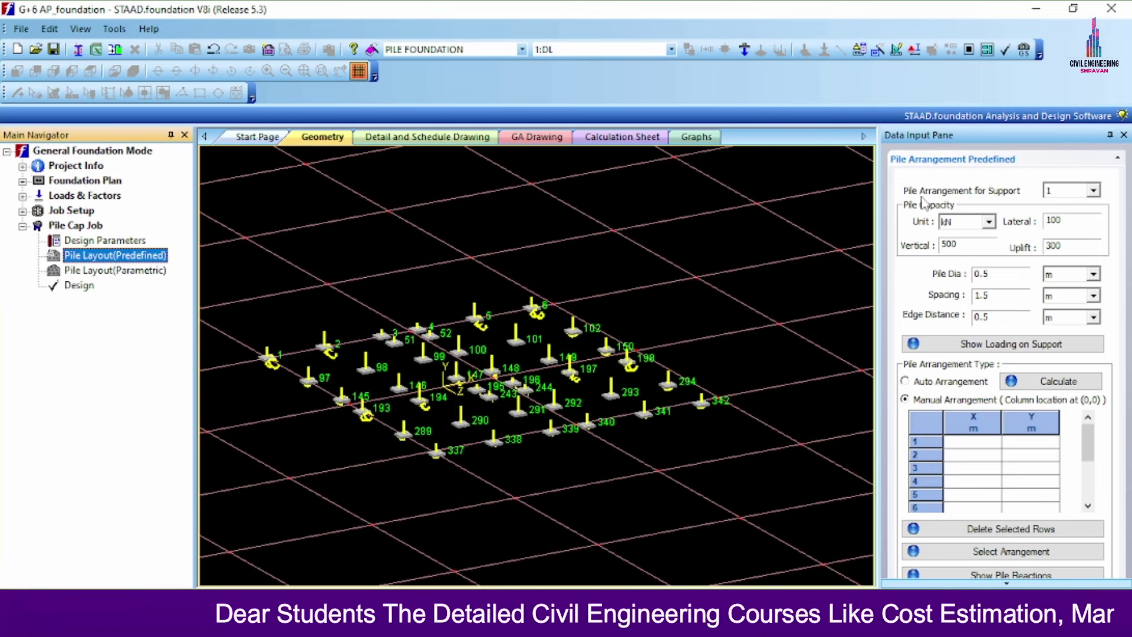
Choose support 1 for the pile arrangement and keep kN as the capacity unit.
left_click(1093, 190)
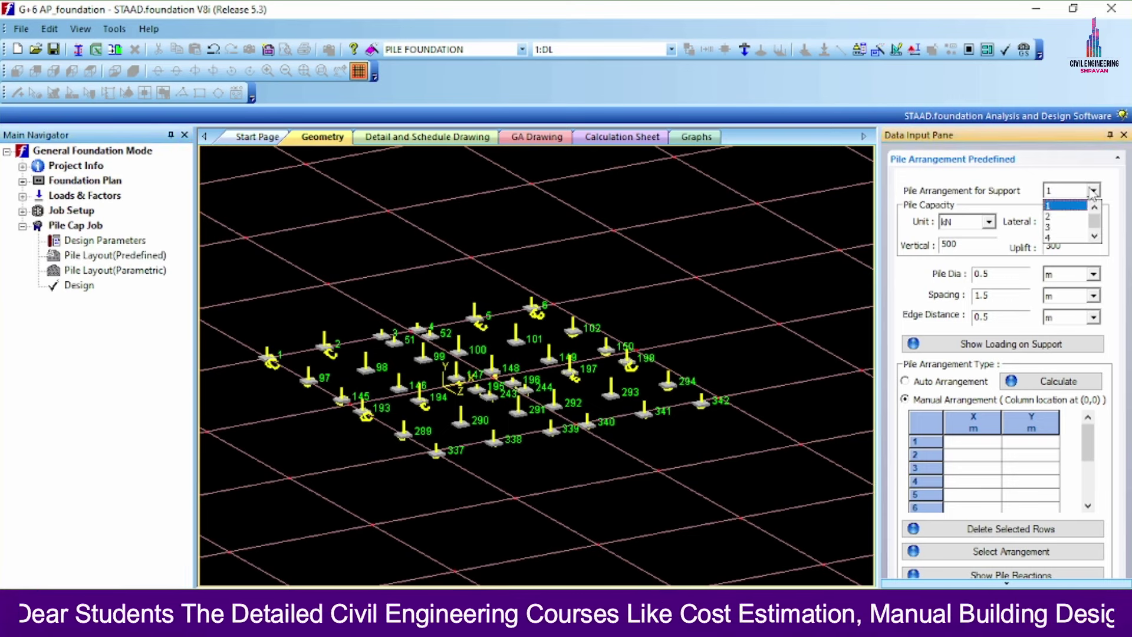
scroll(1093, 224, "down", 15)
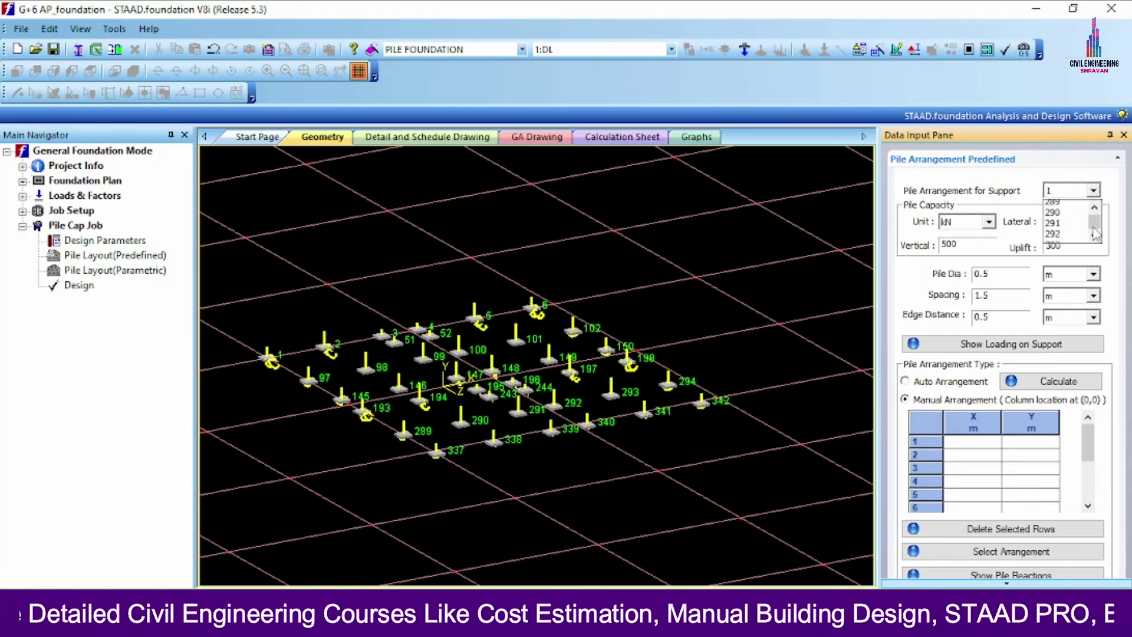
scroll(1093, 236, "down", 1)
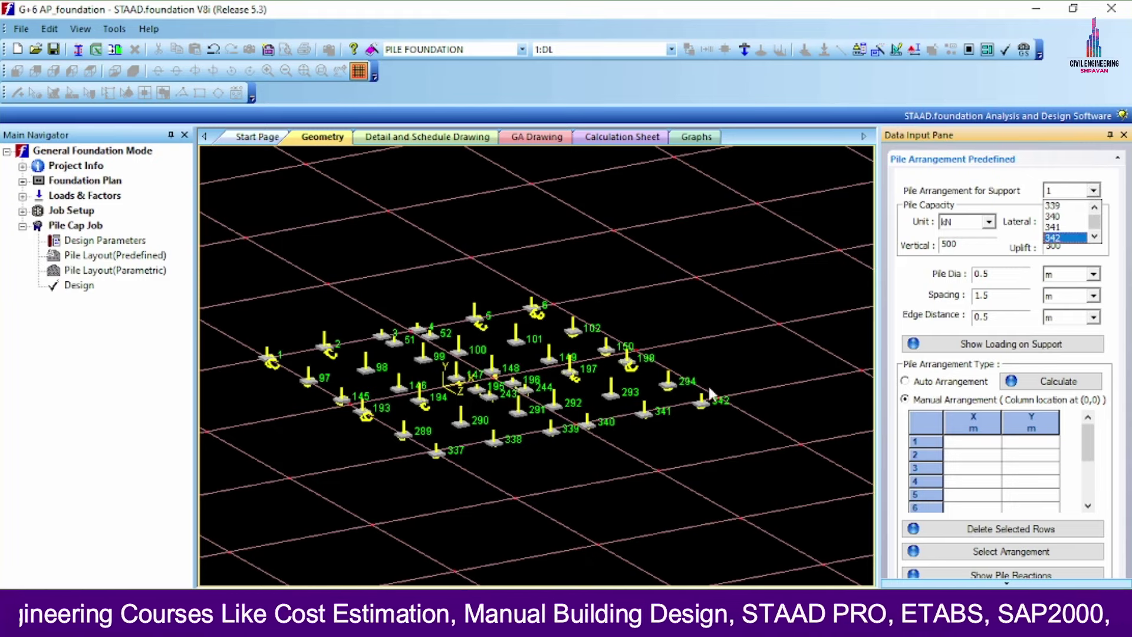
scroll(1082, 218, "up", 14)
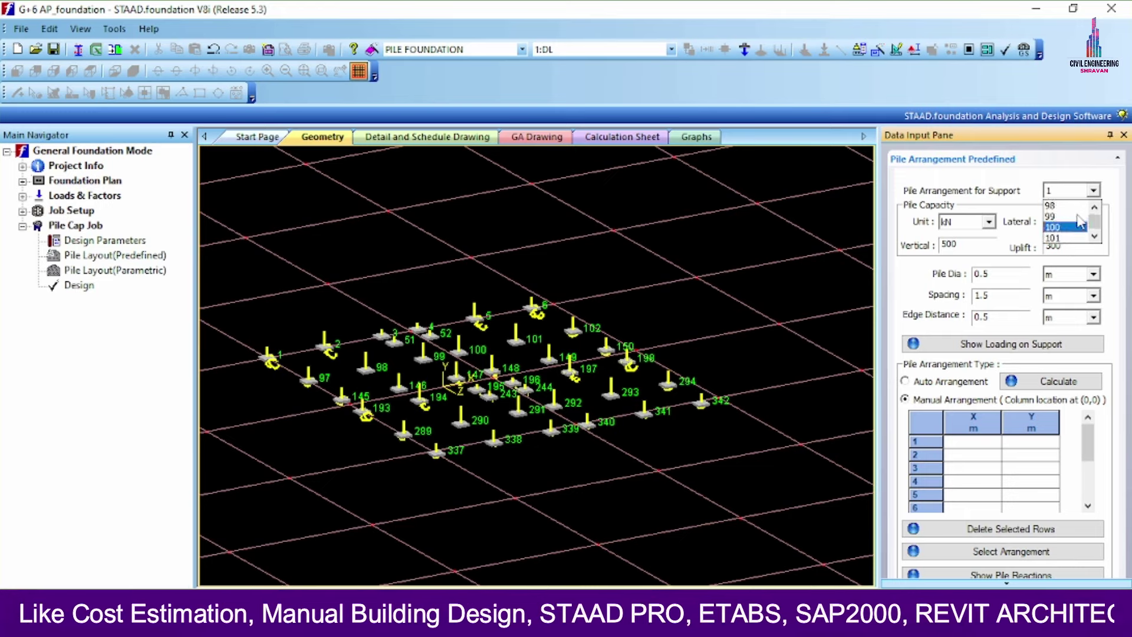
scroll(1082, 217, "up", 2)
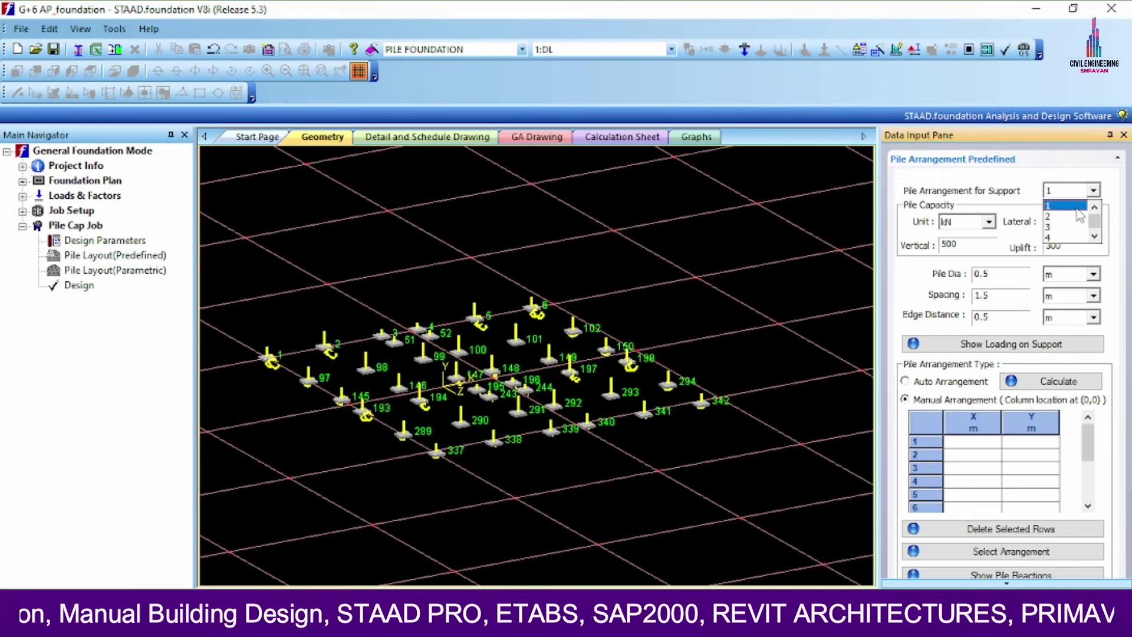
left_click(1080, 215)
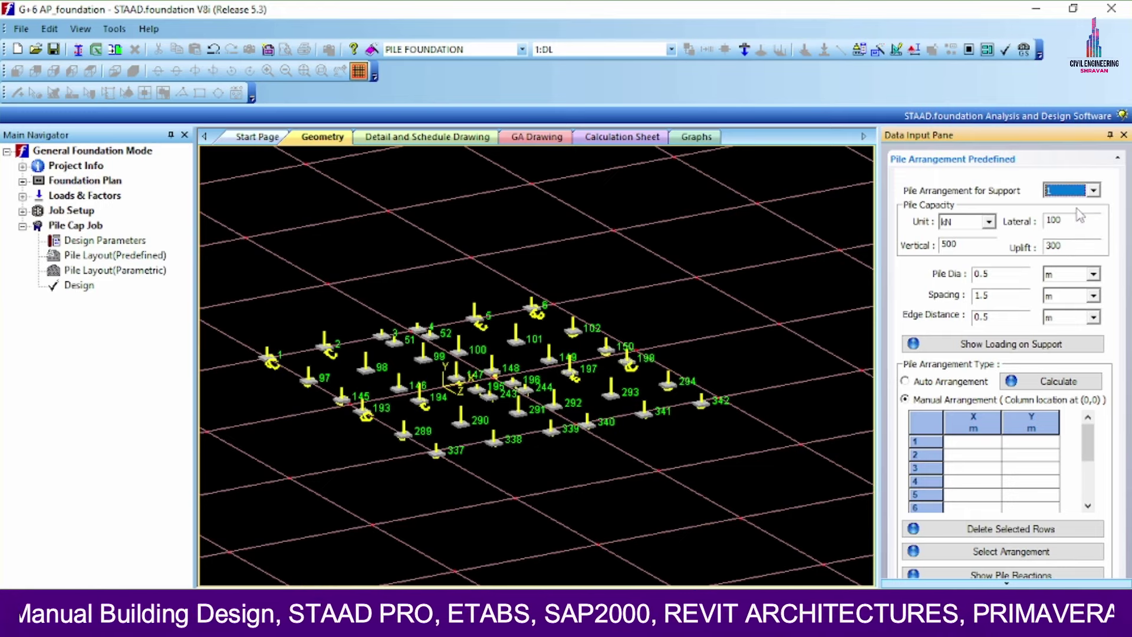
left_click(989, 222)
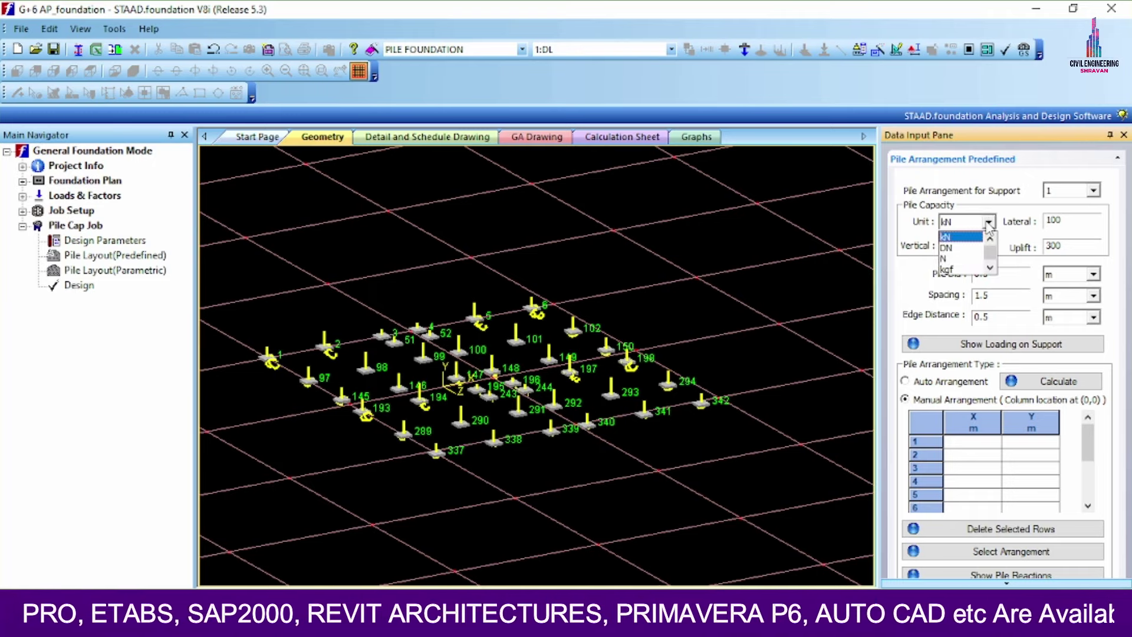
scroll(958, 247, "up", 1)
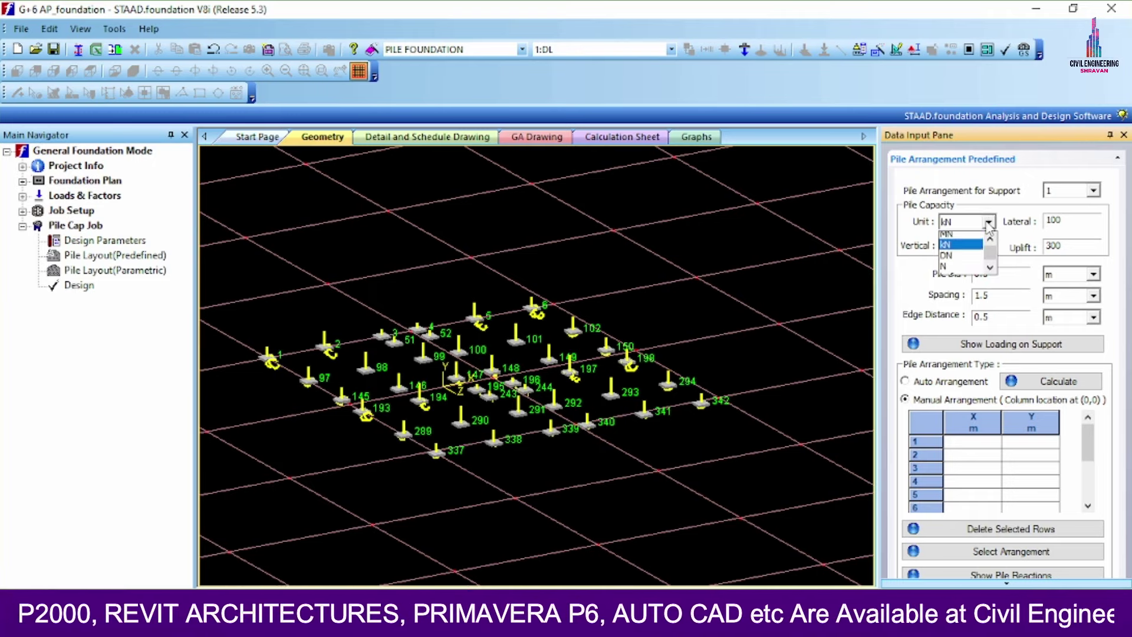
left_click(951, 248)
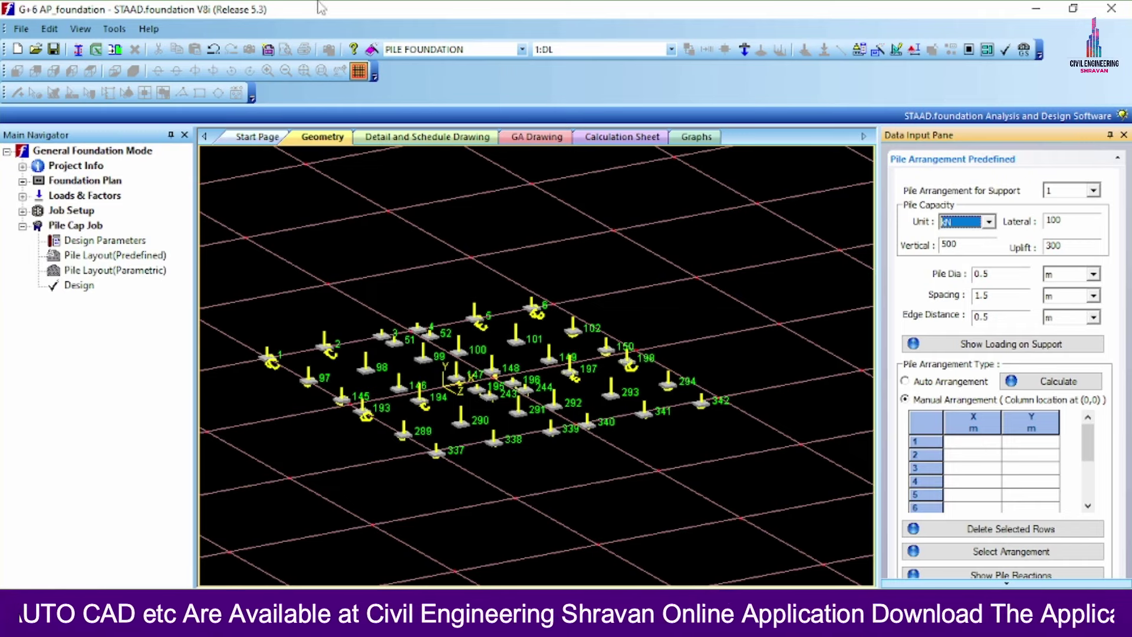
Enter pile capacities of 350 kN lateral, 300 kN vertical and 400 kN uplift.
key("Tab")
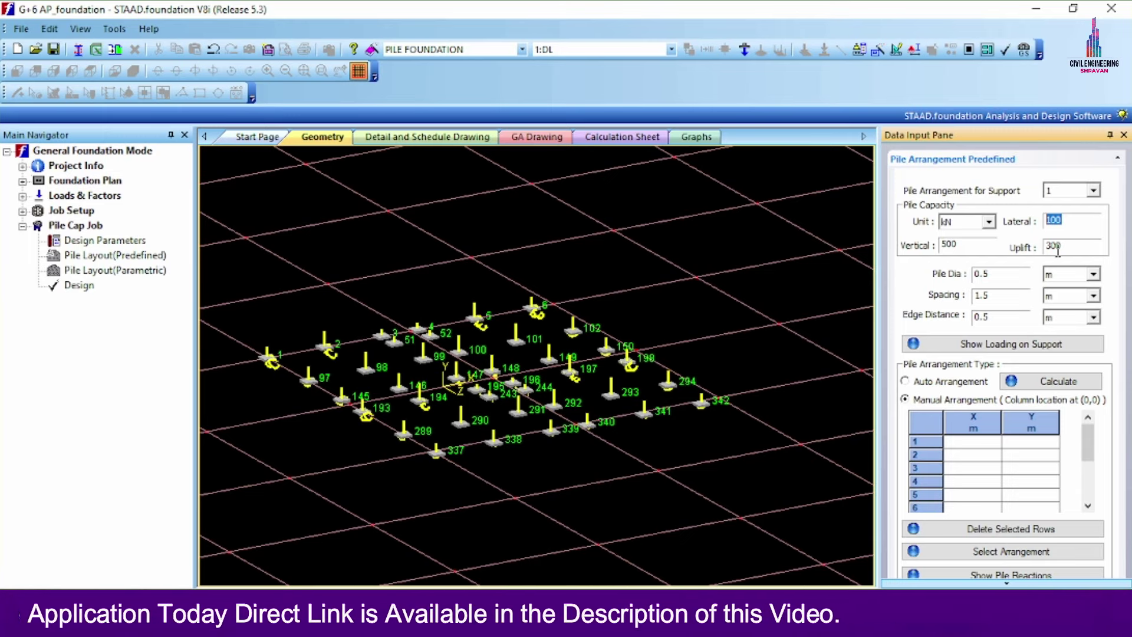
type("3")
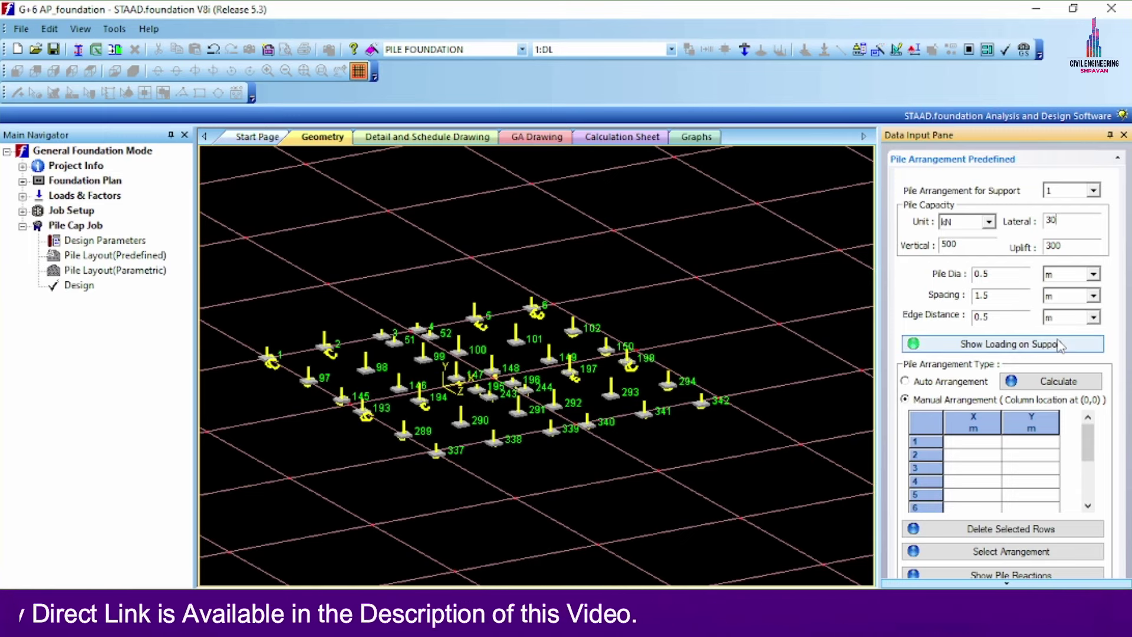
key("Tab")
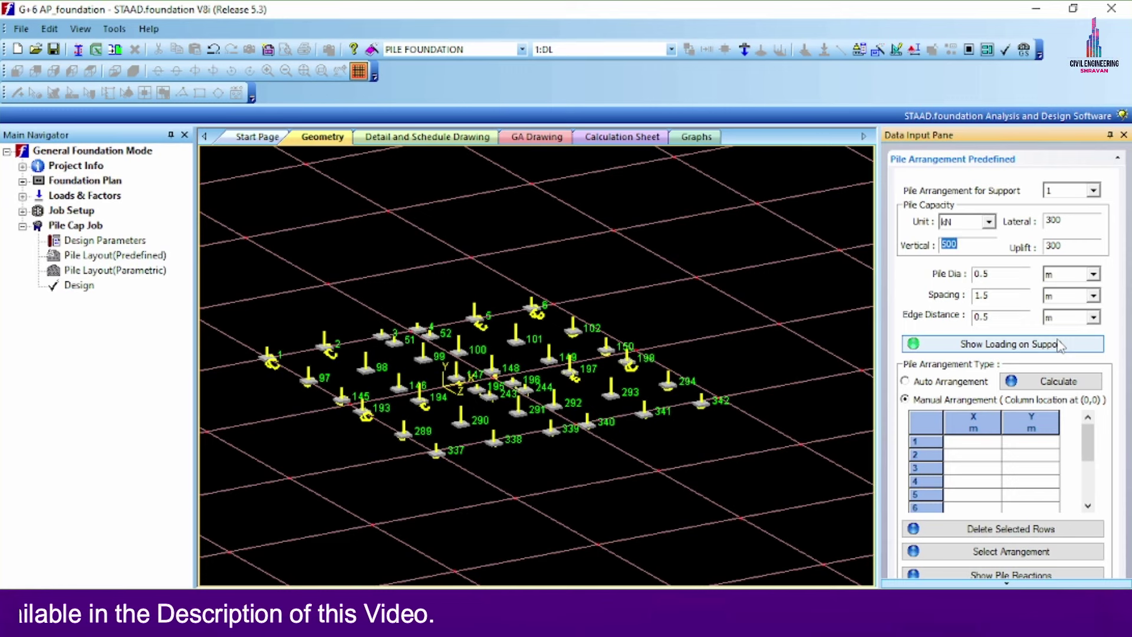
type("3")
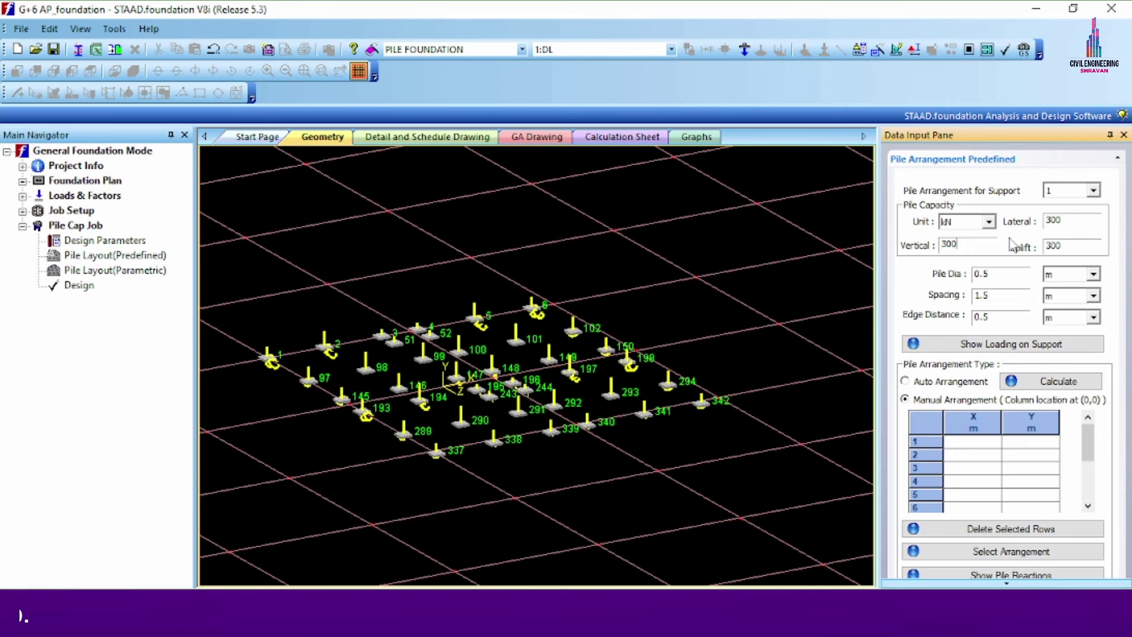
key("Tab")
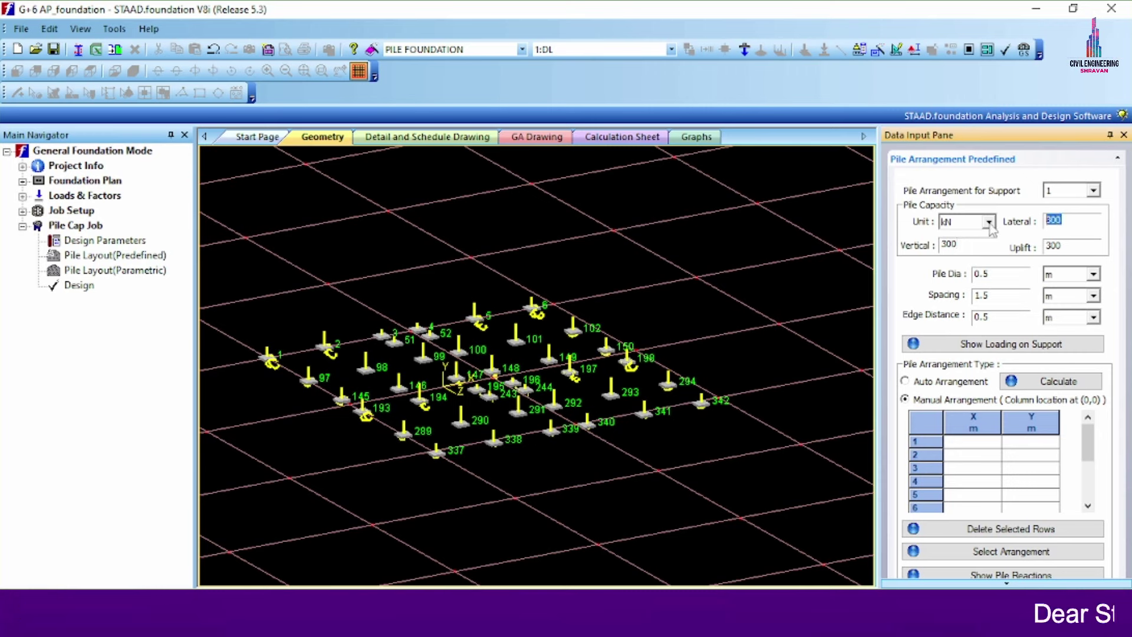
type("3")
key("shift+Tab")
key("Tab")
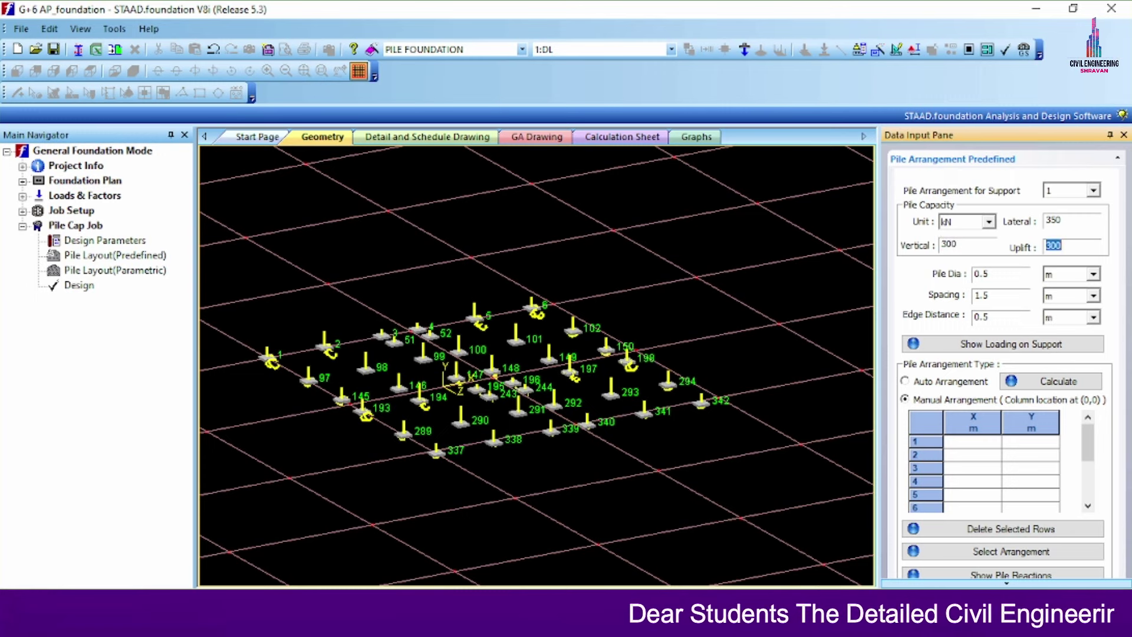
type("4")
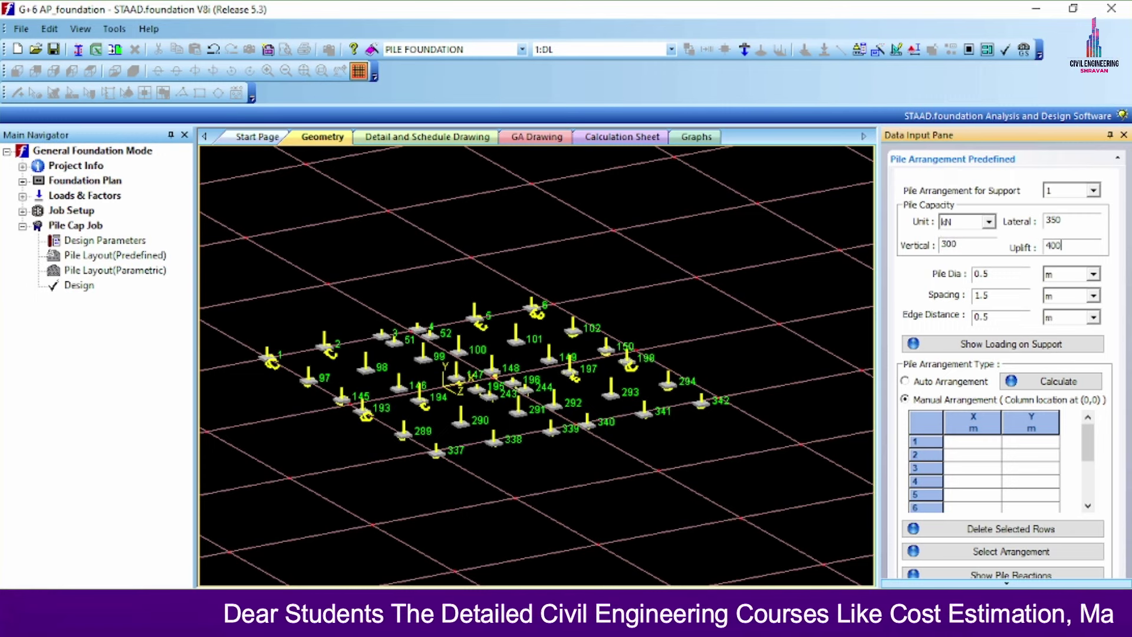
Set support 1's piles to Auto Arrangement with 300 kN capacities, after briefly trying Manual.
left_click(935, 381)
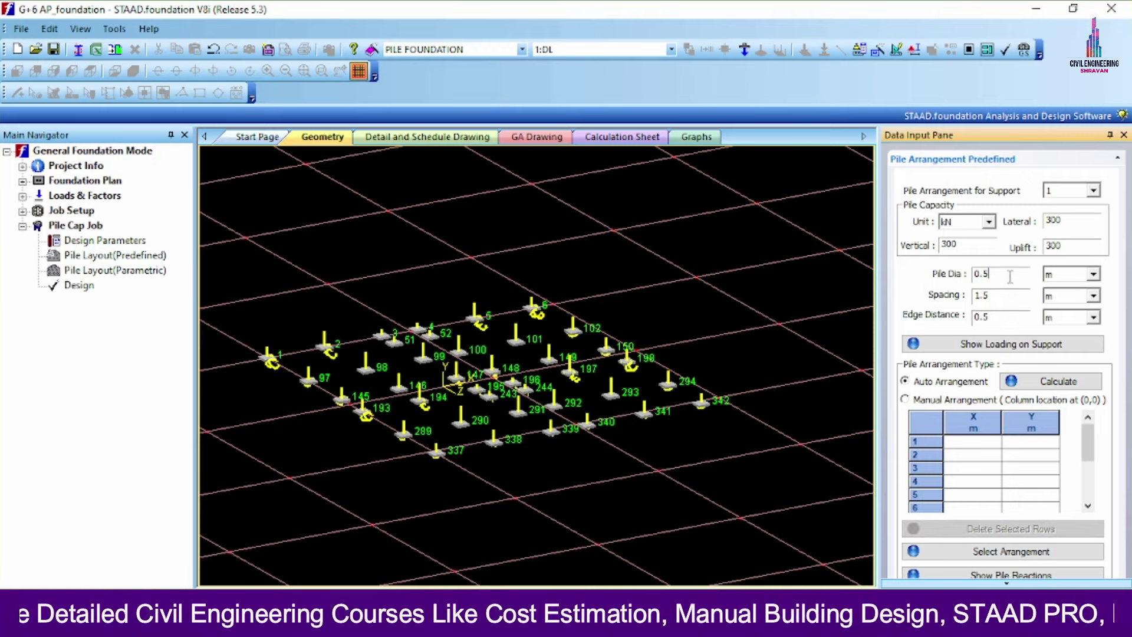
left_click(565, 343)
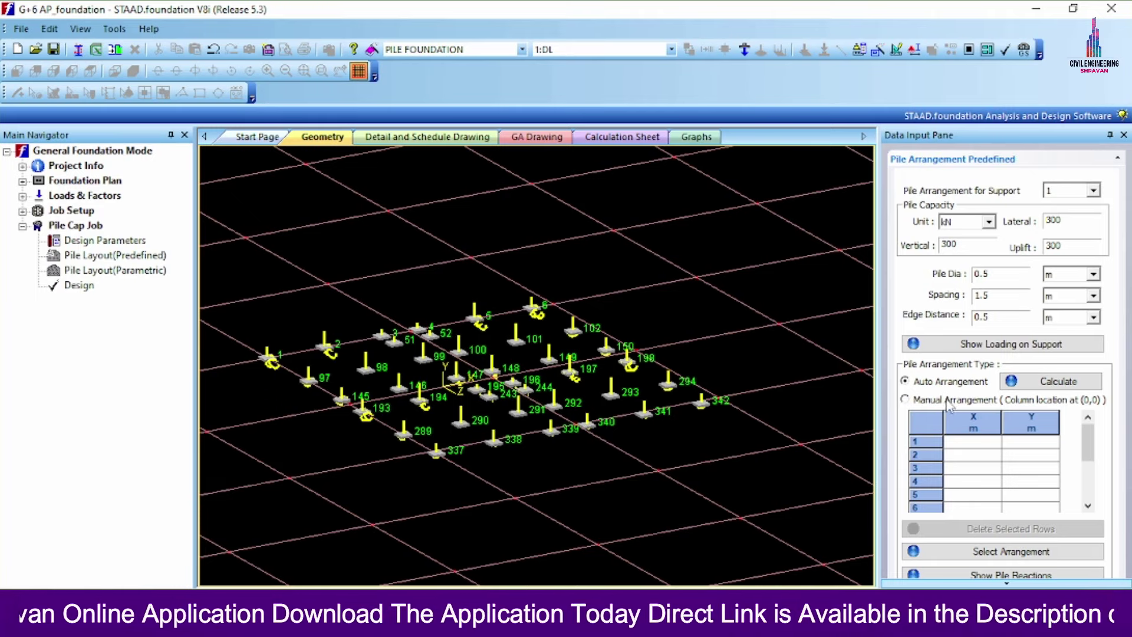
left_click(948, 402)
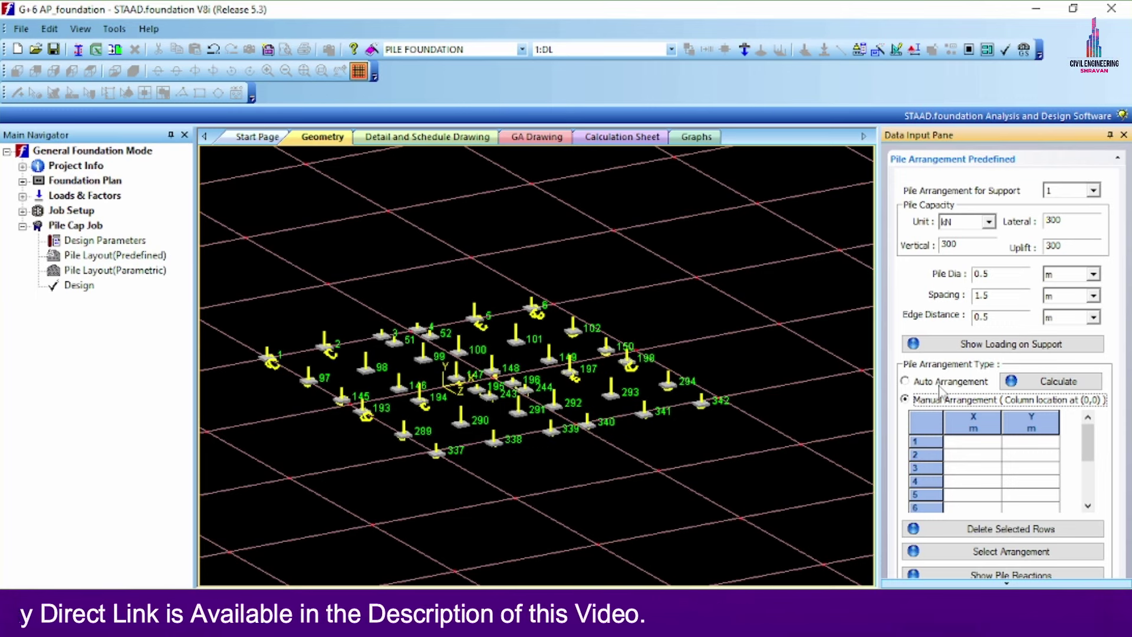
left_click(942, 392)
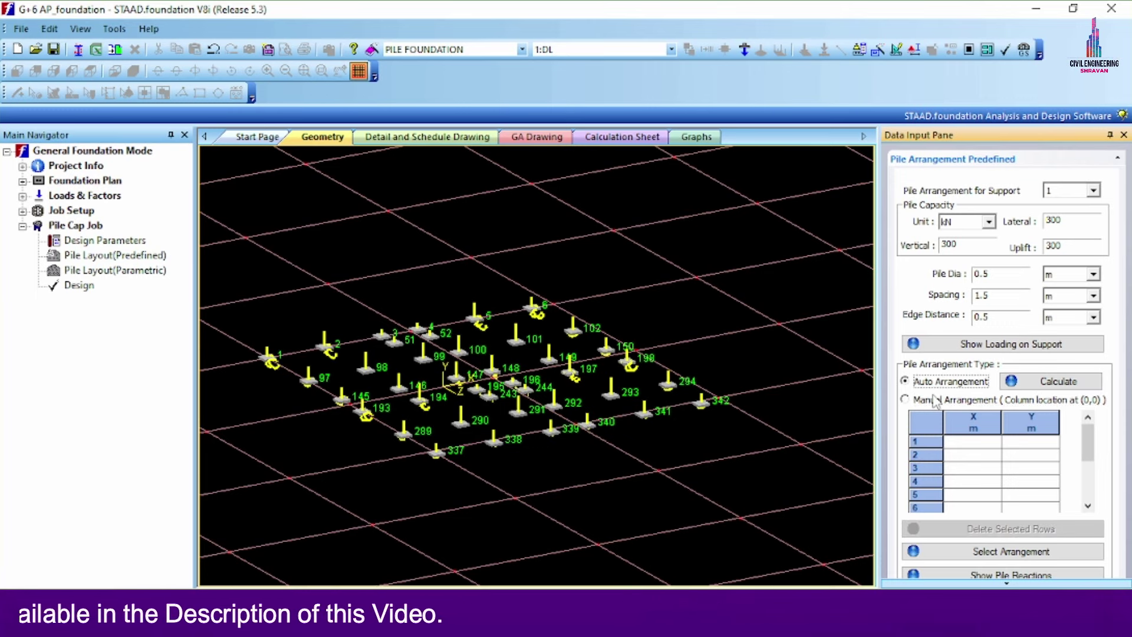
Calculate candidate pile arrangements for support 1 and preview the 6-, 7- and 8-pile cases.
left_click(1053, 387)
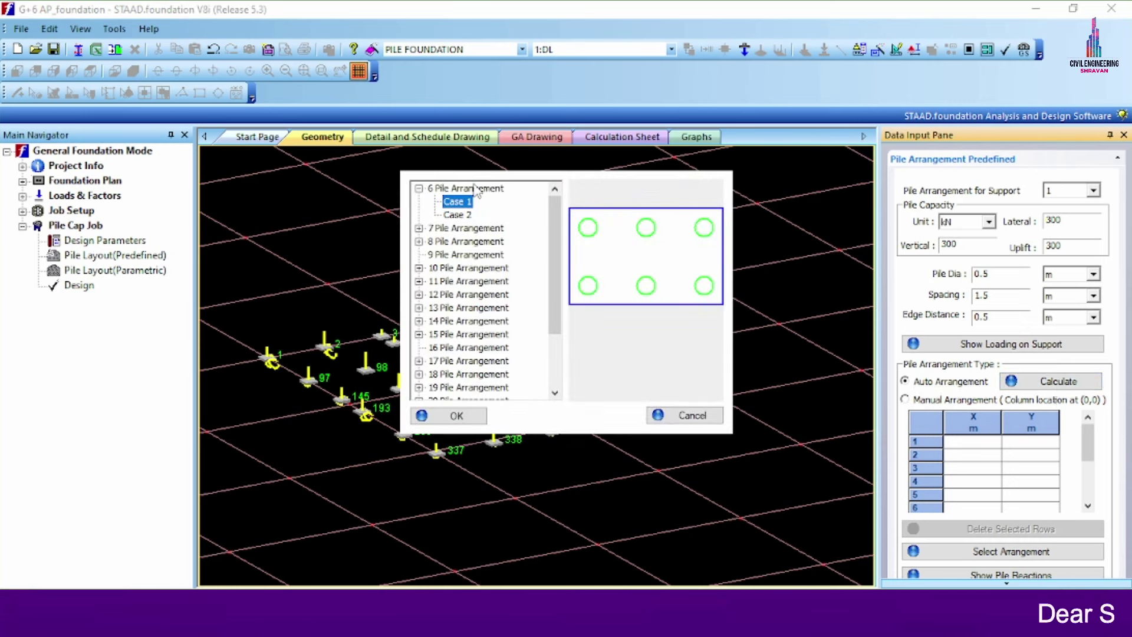
left_click(457, 216)
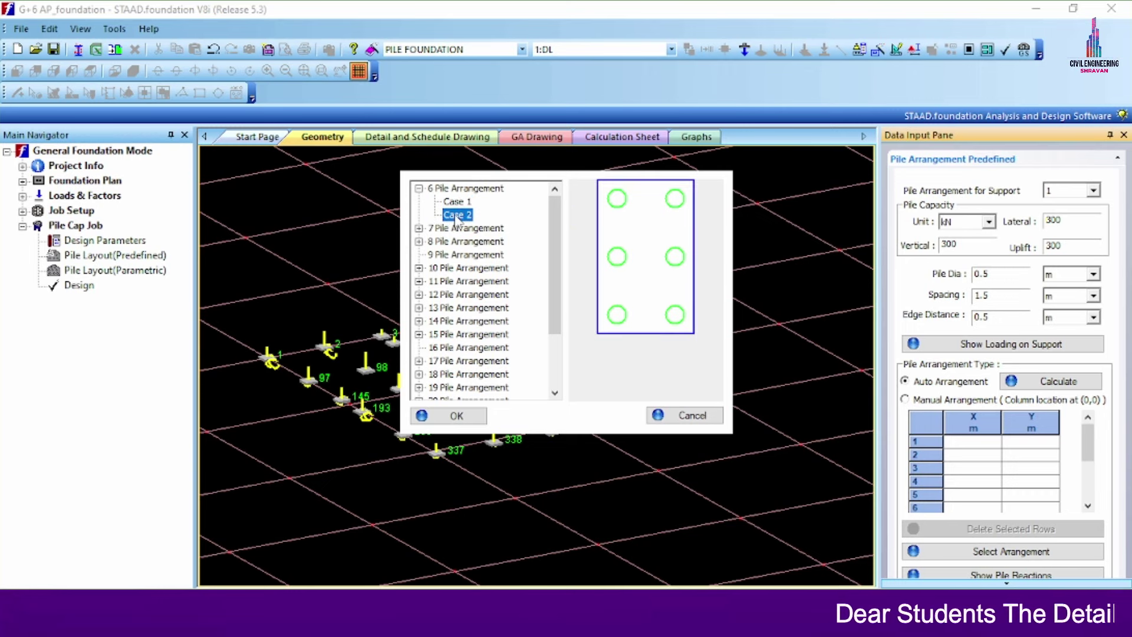
left_click(457, 202)
left_click(420, 228)
left_click(457, 241)
left_click(458, 255)
left_click(458, 267)
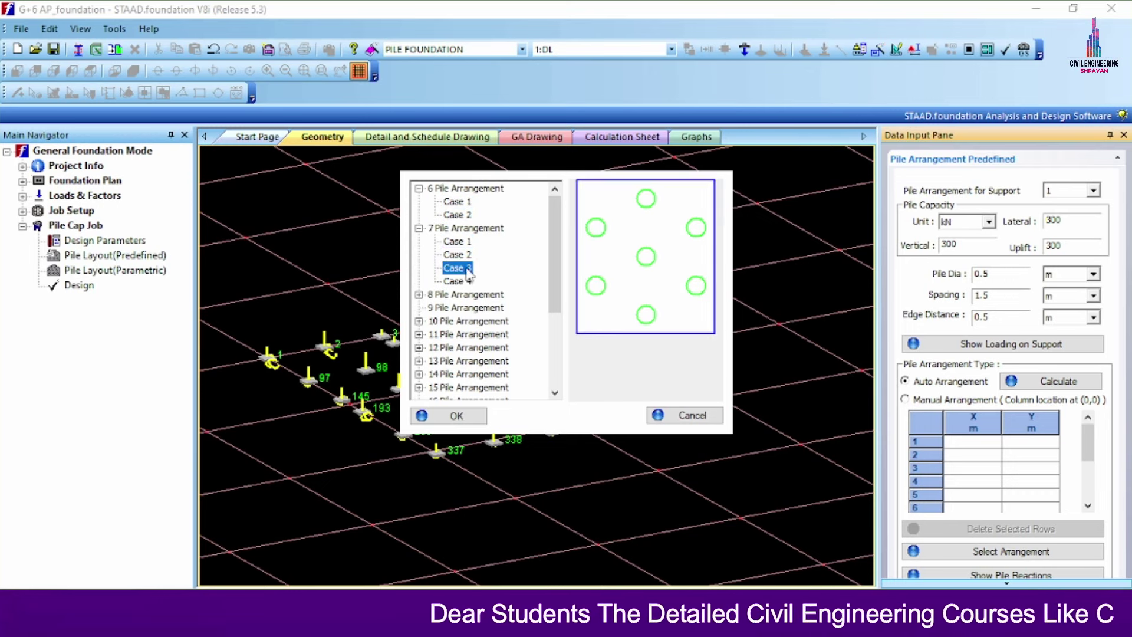
left_click(462, 282)
left_click(419, 294)
left_click(458, 307)
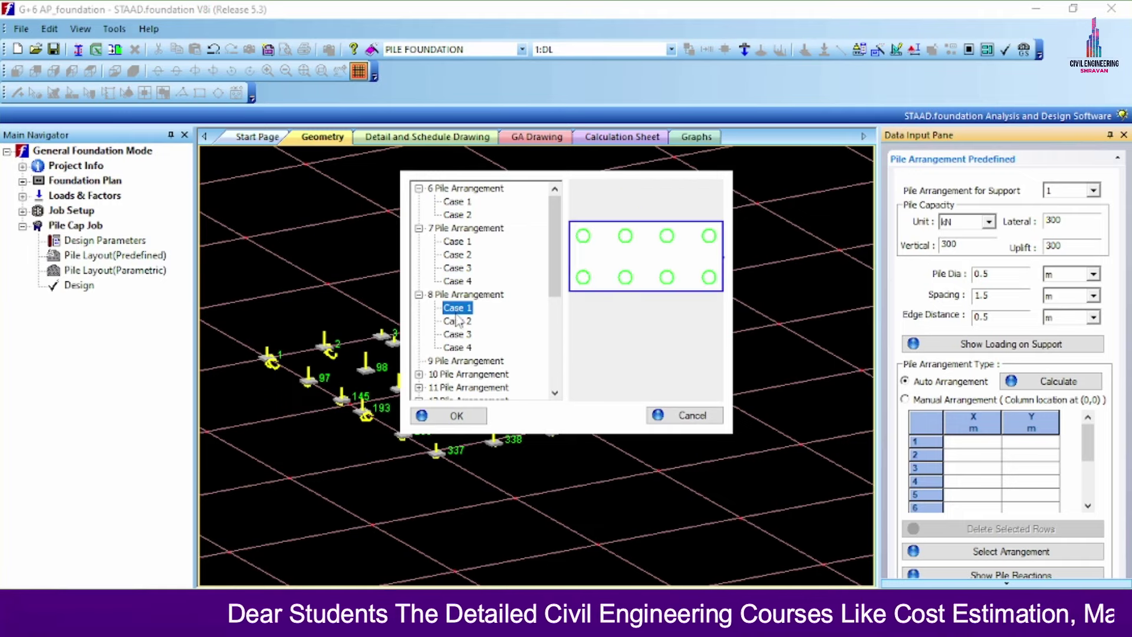
left_click(458, 320)
scroll(444, 343, "down", 5)
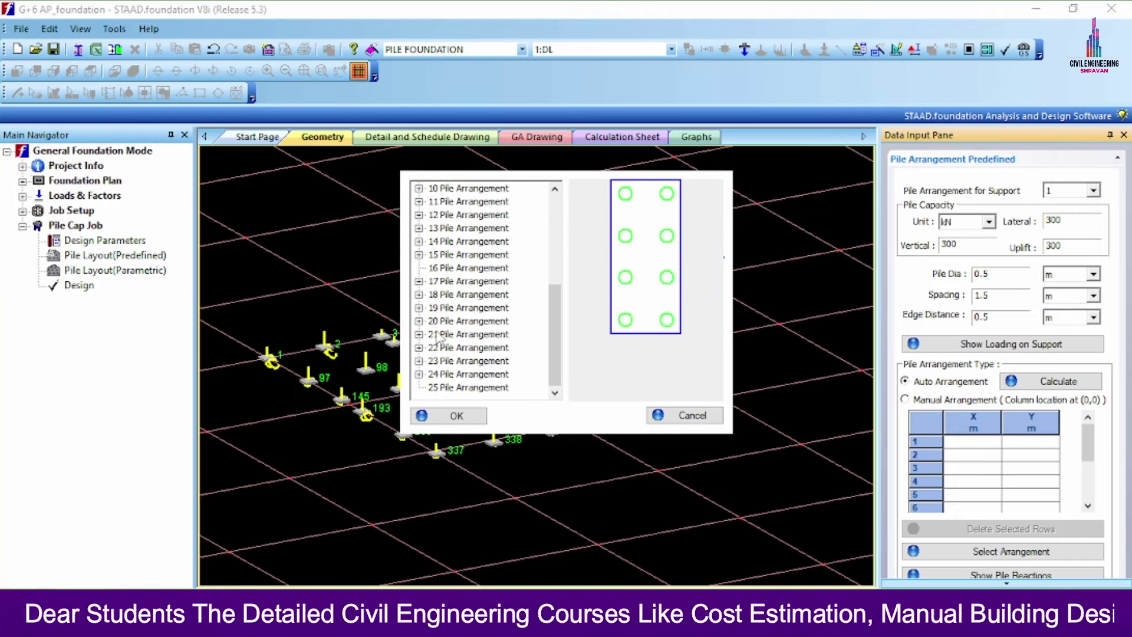
scroll(429, 354, "up", 5)
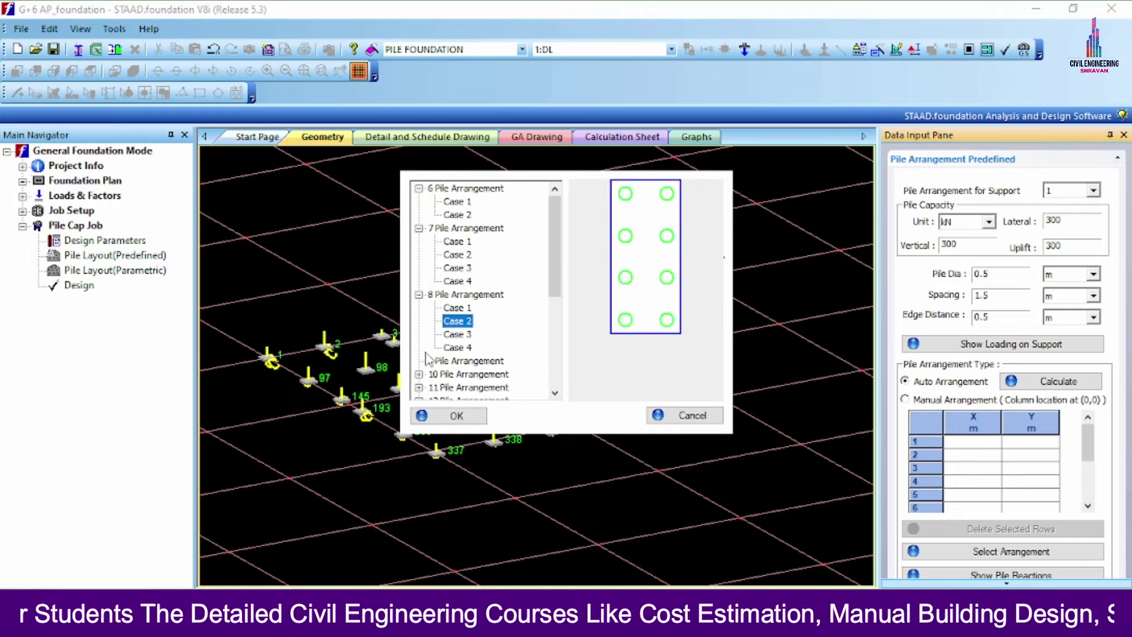
Adopt the 6-pile Case 1 layout for support 1 after comparing it with 7-pile Case 1.
left_click(460, 202)
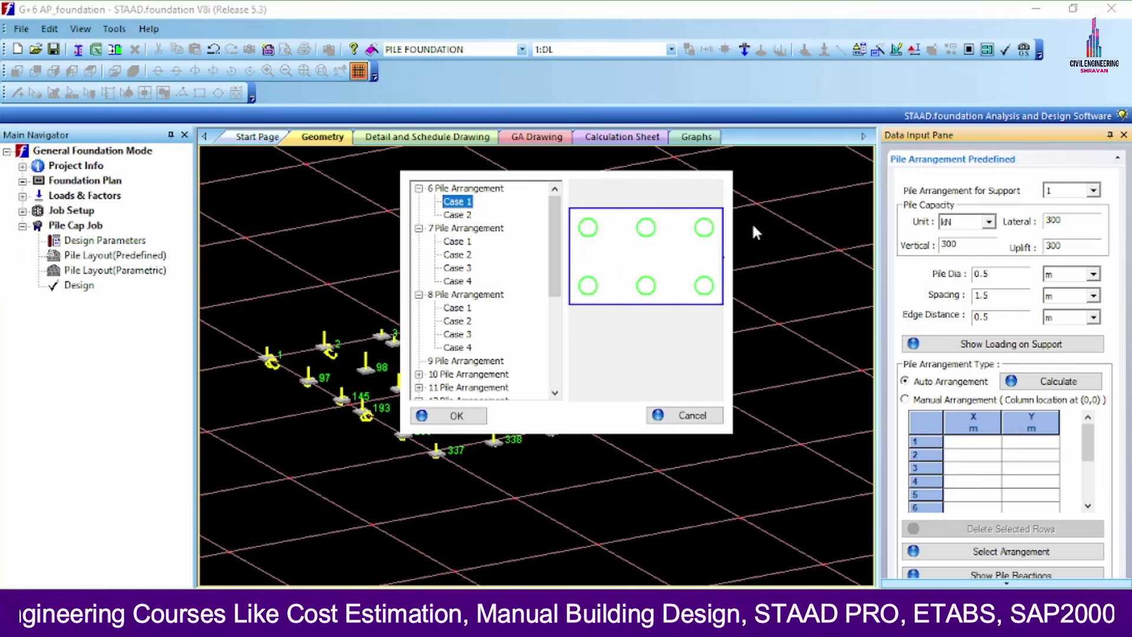
left_click(461, 243)
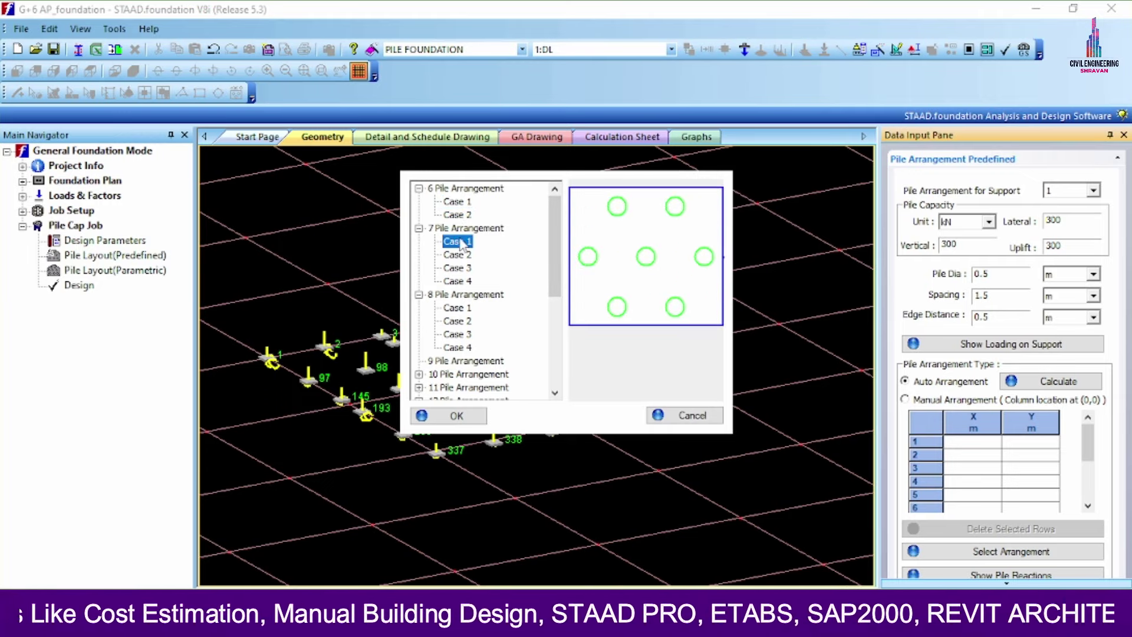
left_click(463, 200)
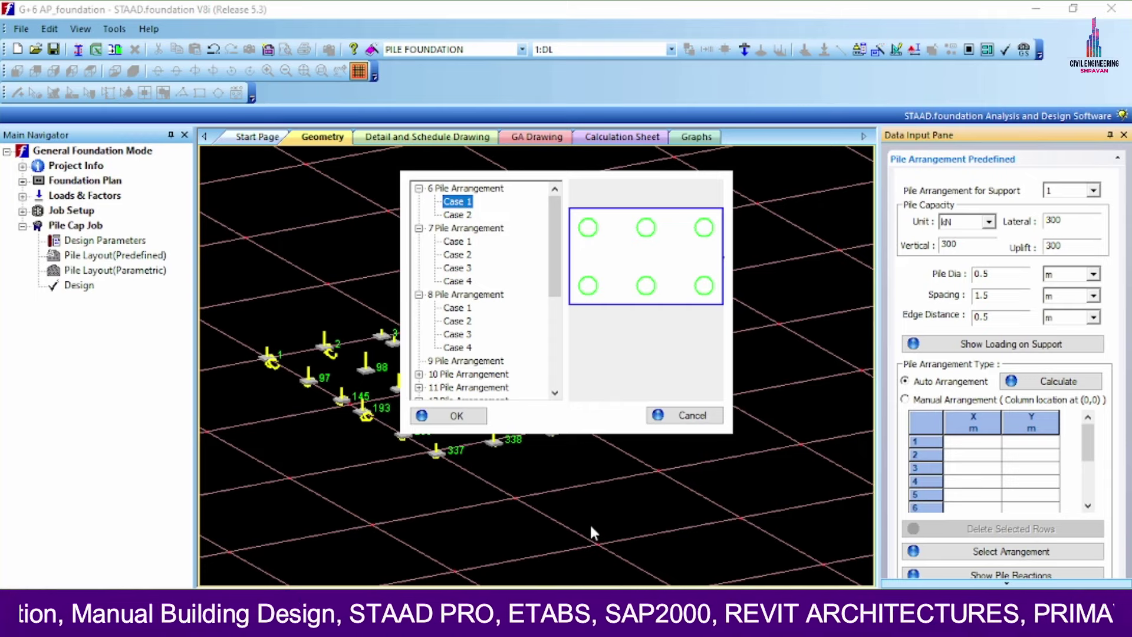
left_click(472, 415)
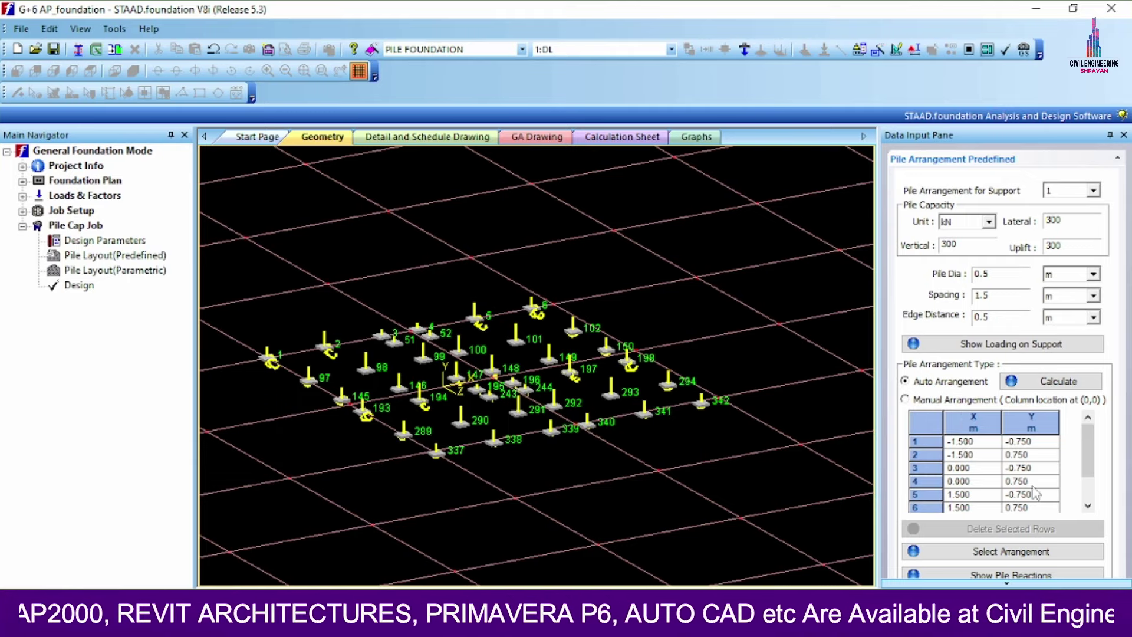
Review support 1's pile reactions, then confirm the six-pile arrangement.
scroll(1036, 494, "down", 1)
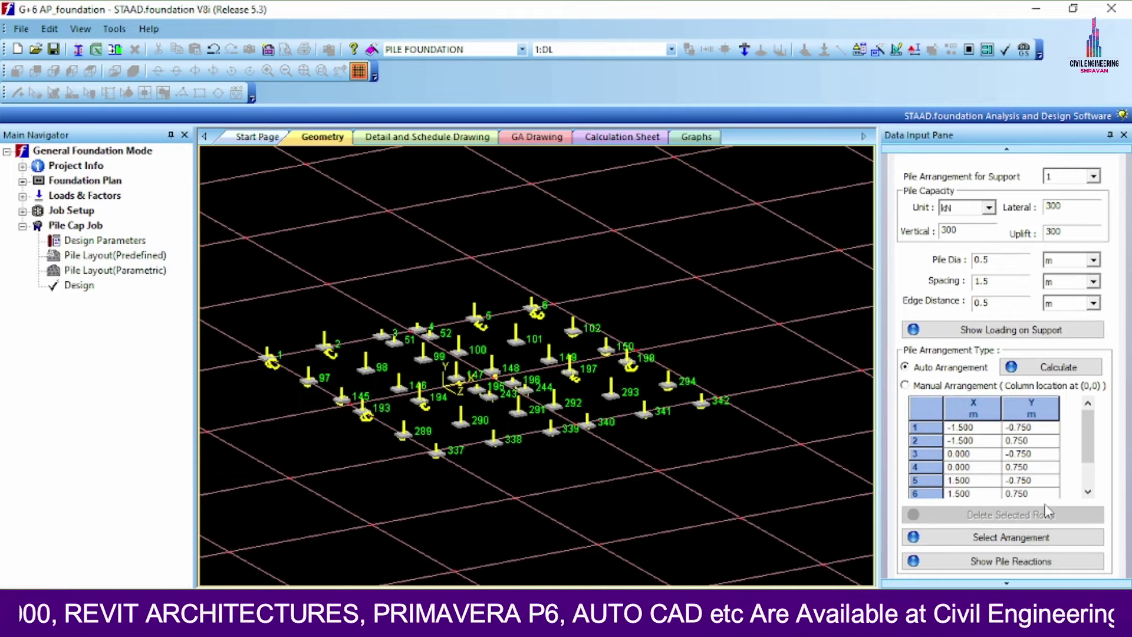
left_click(996, 564)
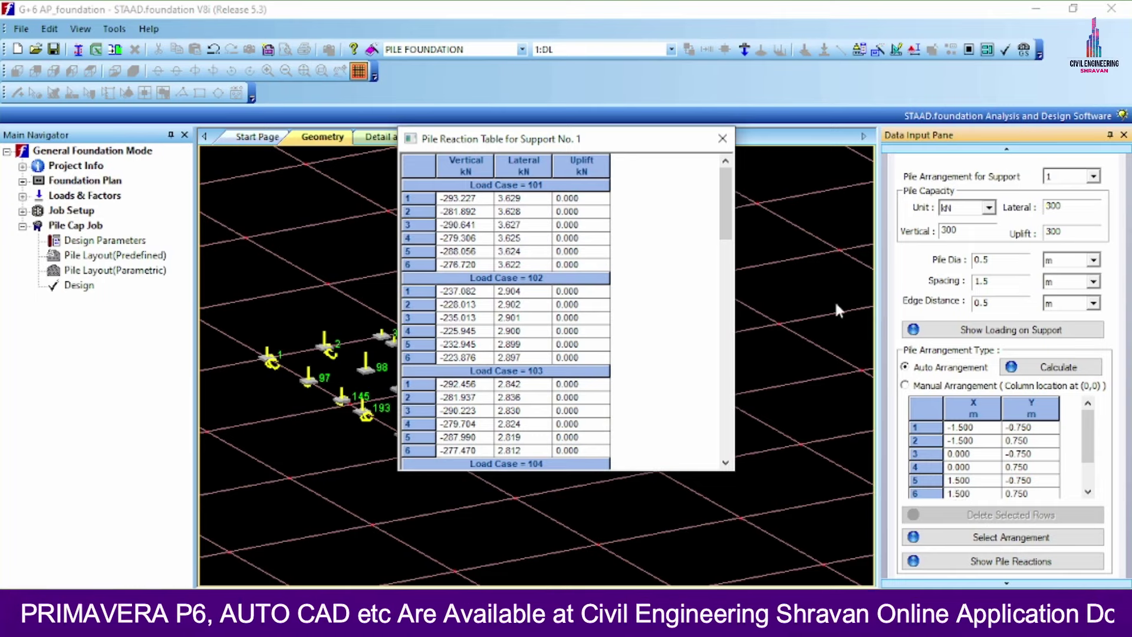
left_click(723, 147)
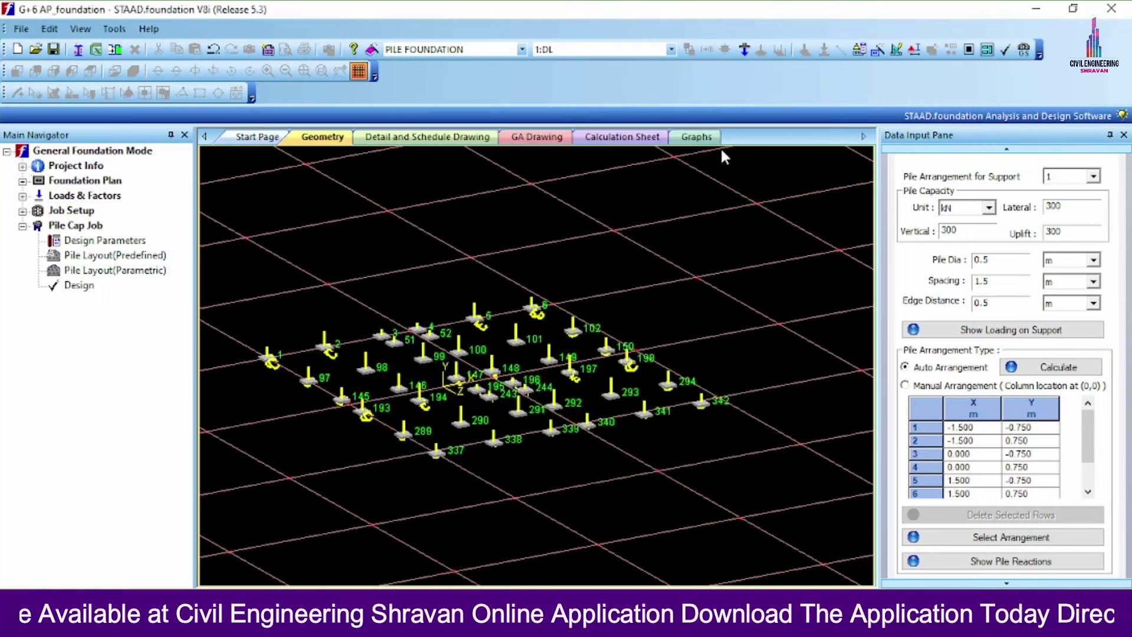
left_click(997, 542)
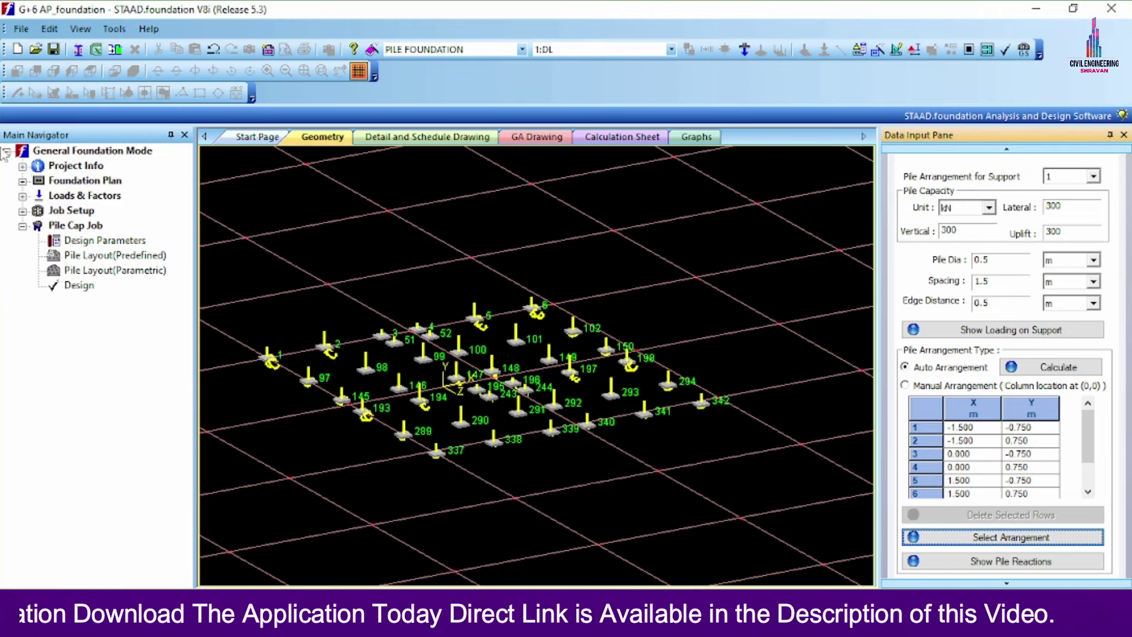
Run the pile cap analysis and design for support 1.
left_click(71, 287)
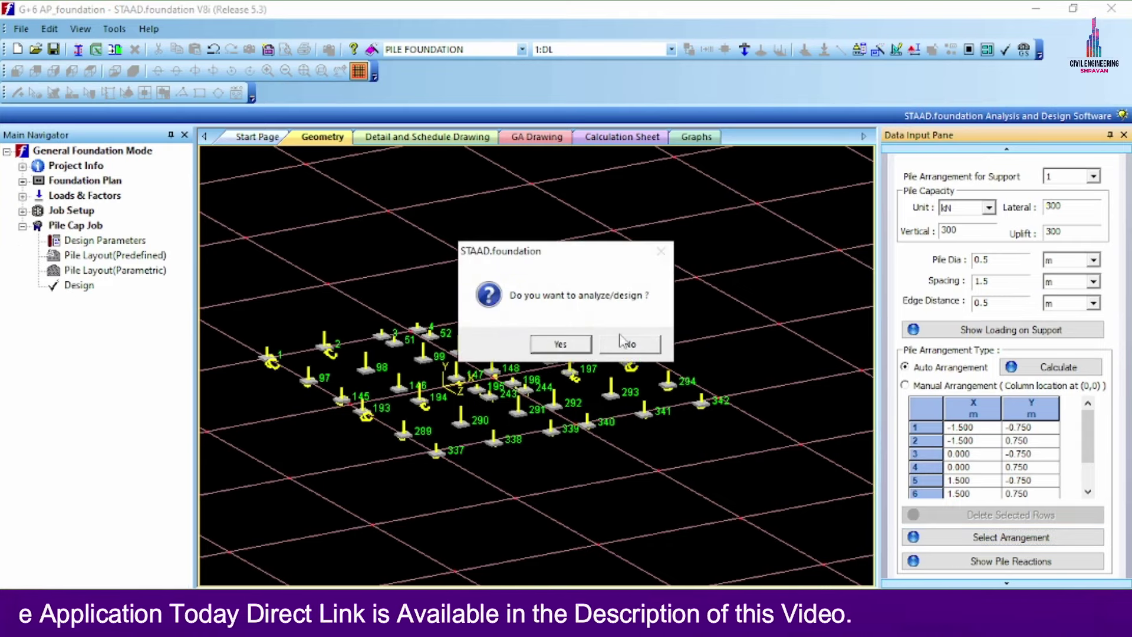
left_click(559, 349)
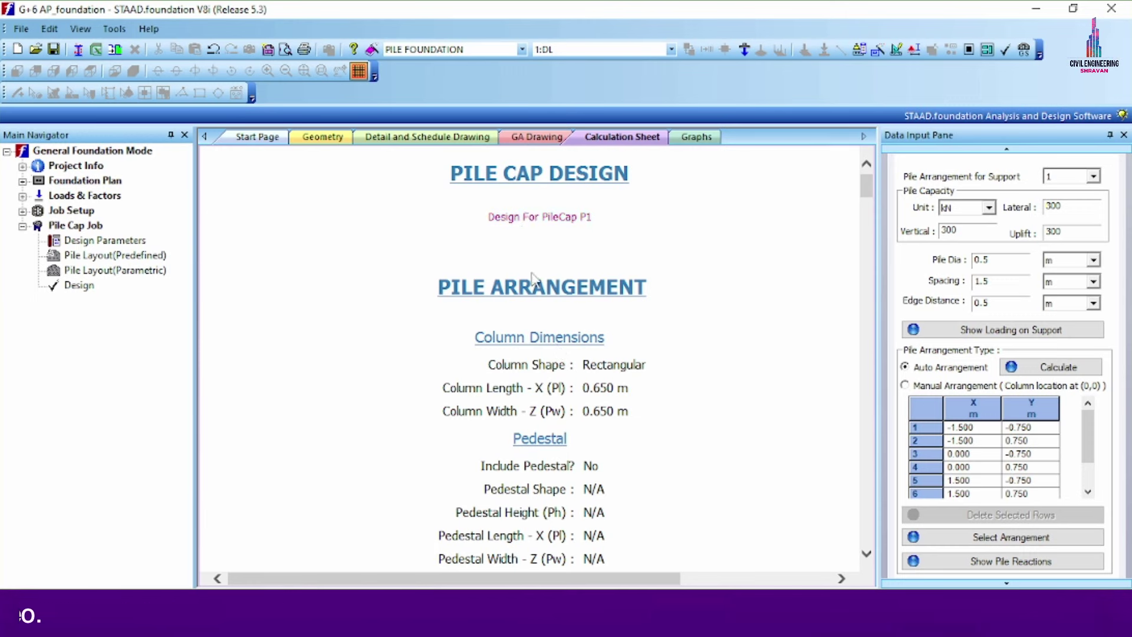
scroll(519, 280, "down", 10)
scroll(513, 282, "down", 12)
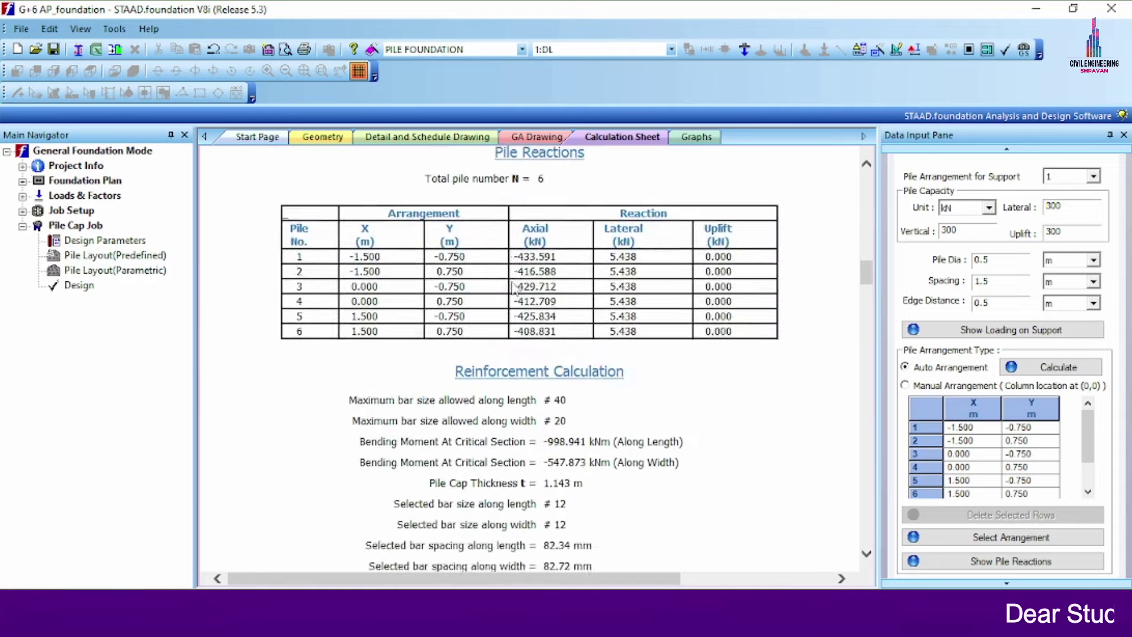
Review the calculation sheet down to the Along Width reinforcement check, then return to the Start Page.
scroll(514, 288, "up", 5)
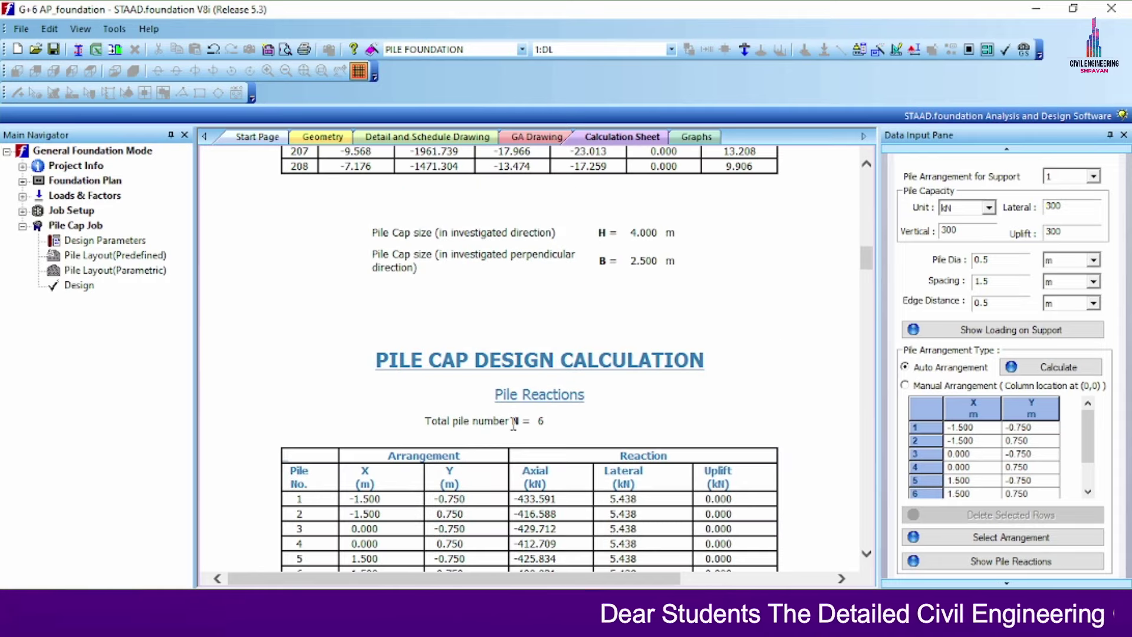
scroll(519, 422, "down", 5)
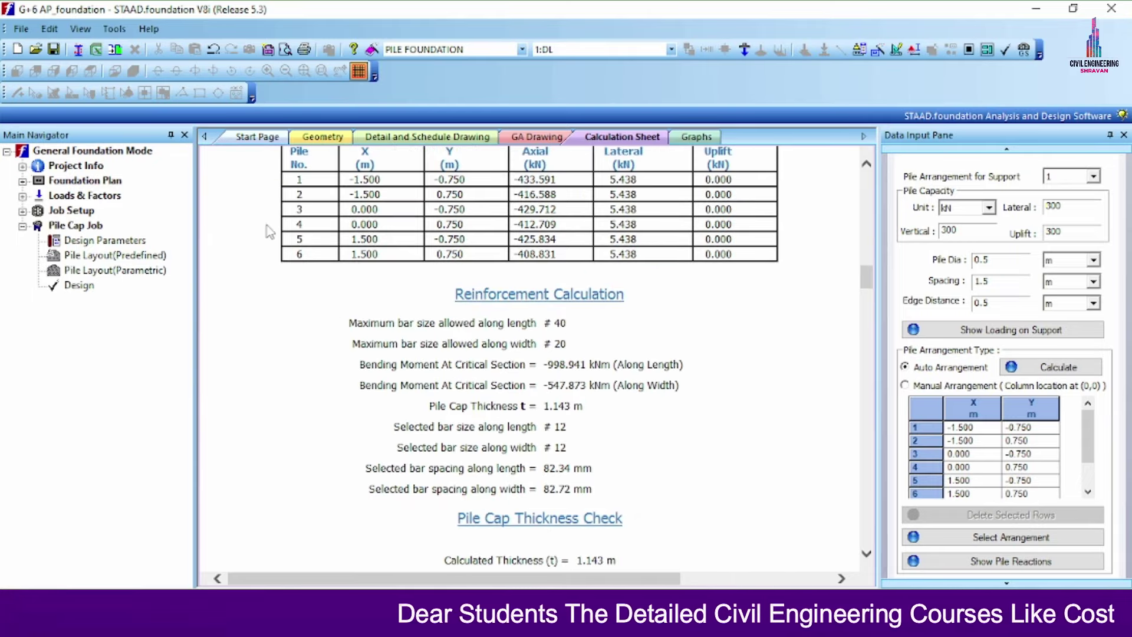
scroll(312, 214, "down", 6)
scroll(522, 302, "down", 15)
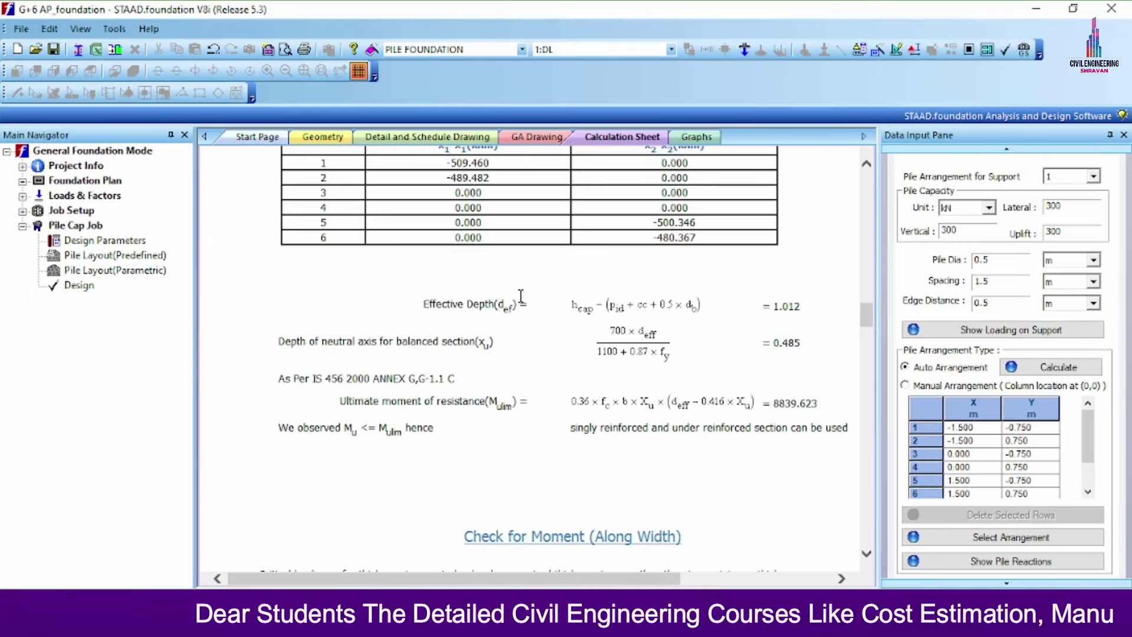
scroll(522, 302, "down", 15)
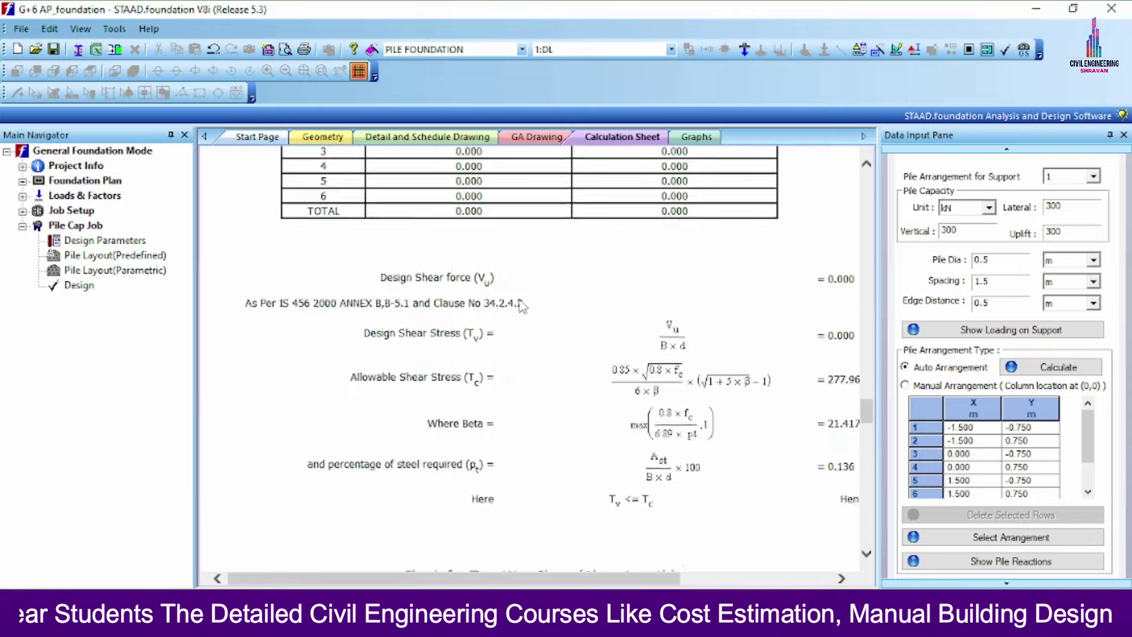
scroll(528, 303, "down", 5)
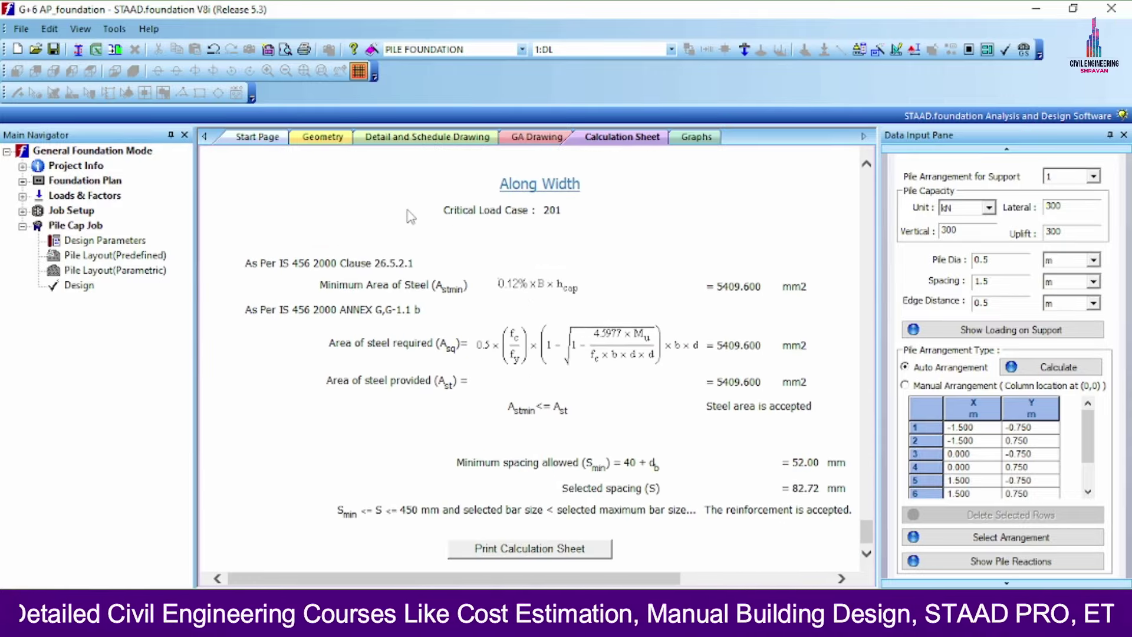
left_click(259, 136)
Bring up the six-pile cap detail drawing and zoom in on its elevation.
left_click(313, 139)
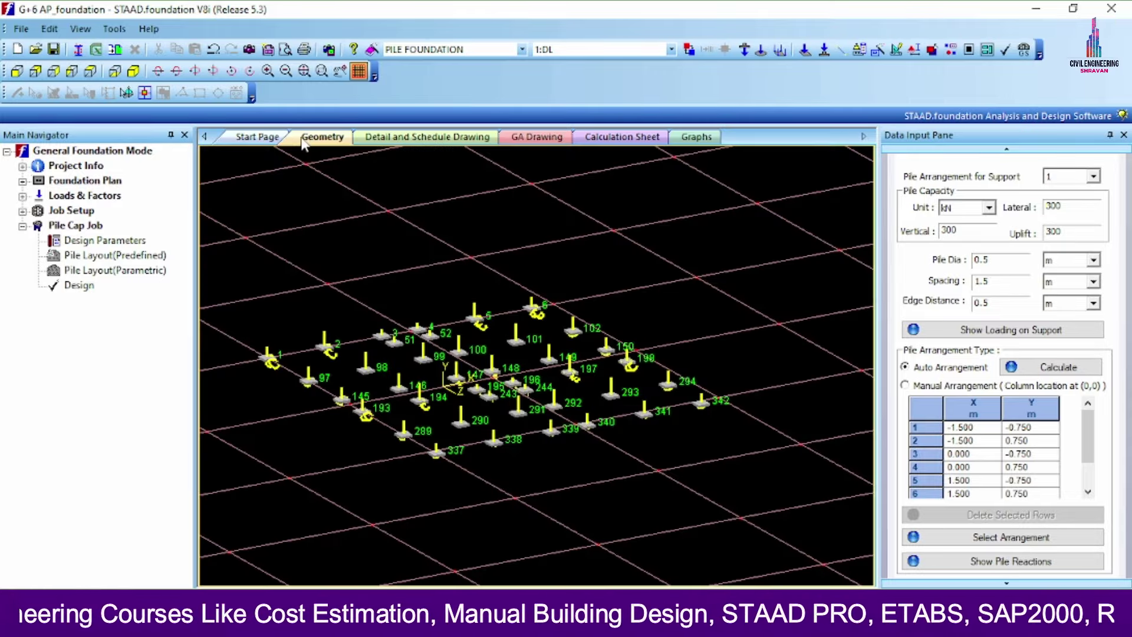
left_click(428, 137)
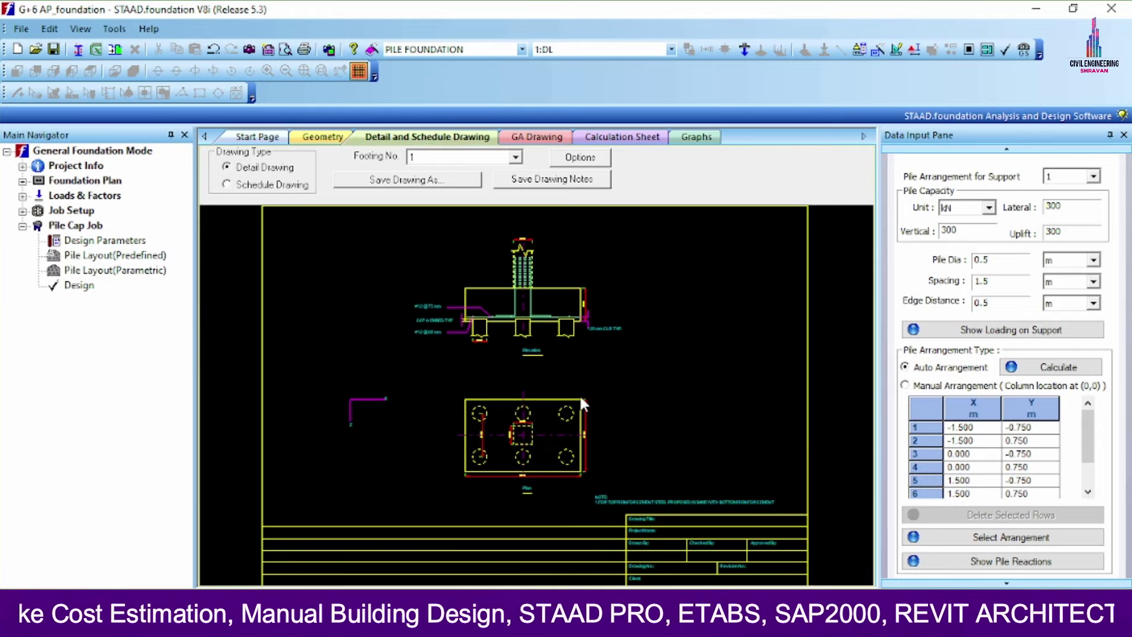
left_click(323, 137)
left_click(427, 136)
scroll(468, 330, "up", 3)
scroll(507, 413, "down", 4)
scroll(536, 449, "up", 1)
scroll(374, 217, "up", 4)
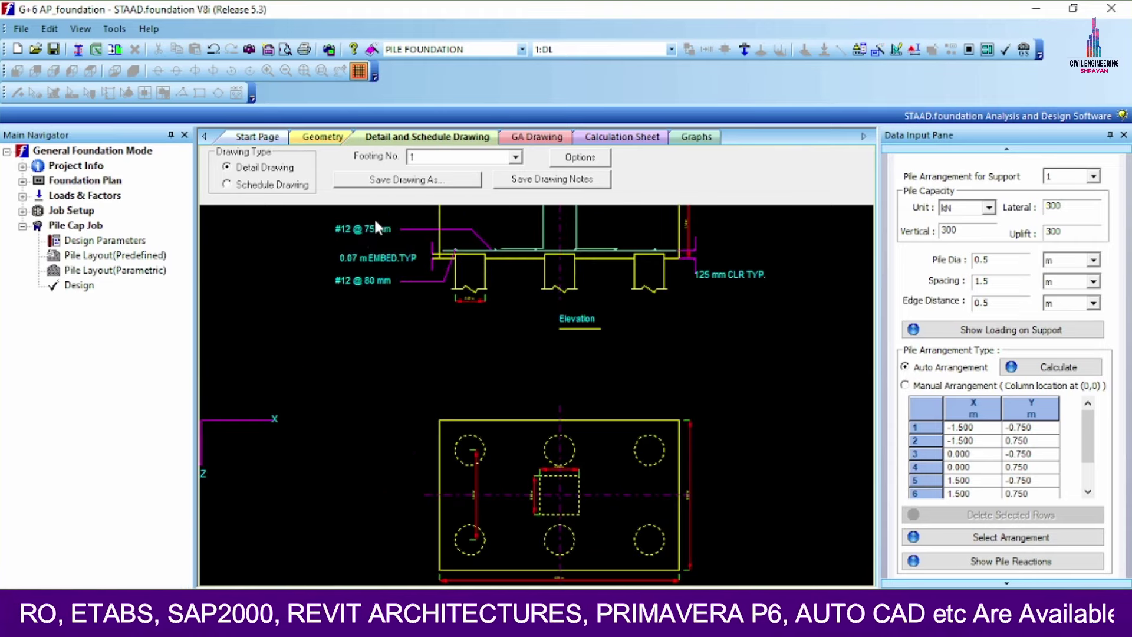
scroll(313, 330, "down", 4)
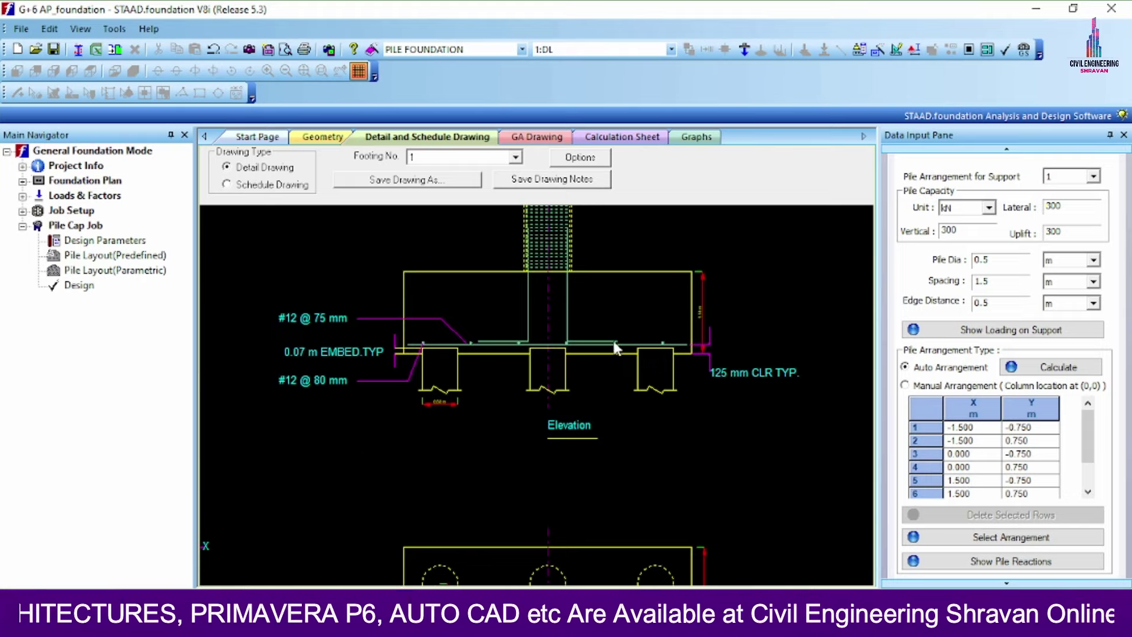
Inspect the plan dimensions, then set the drawing's Footing No. to 2.
scroll(590, 339, "down", 3)
scroll(579, 335, "up", 2)
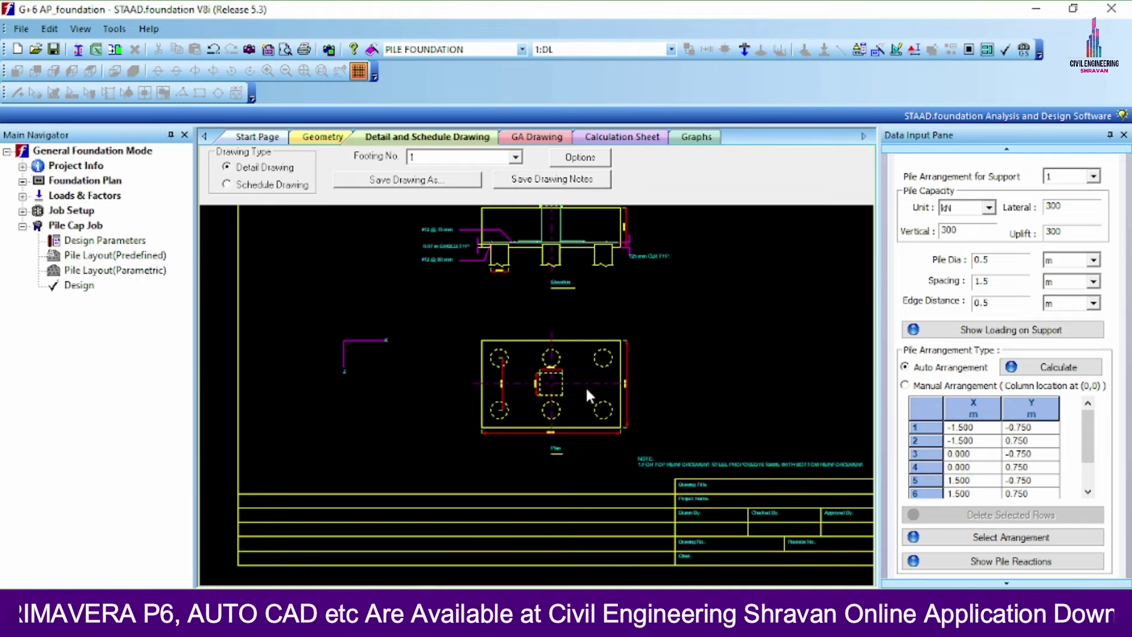
scroll(416, 304, "up", 5)
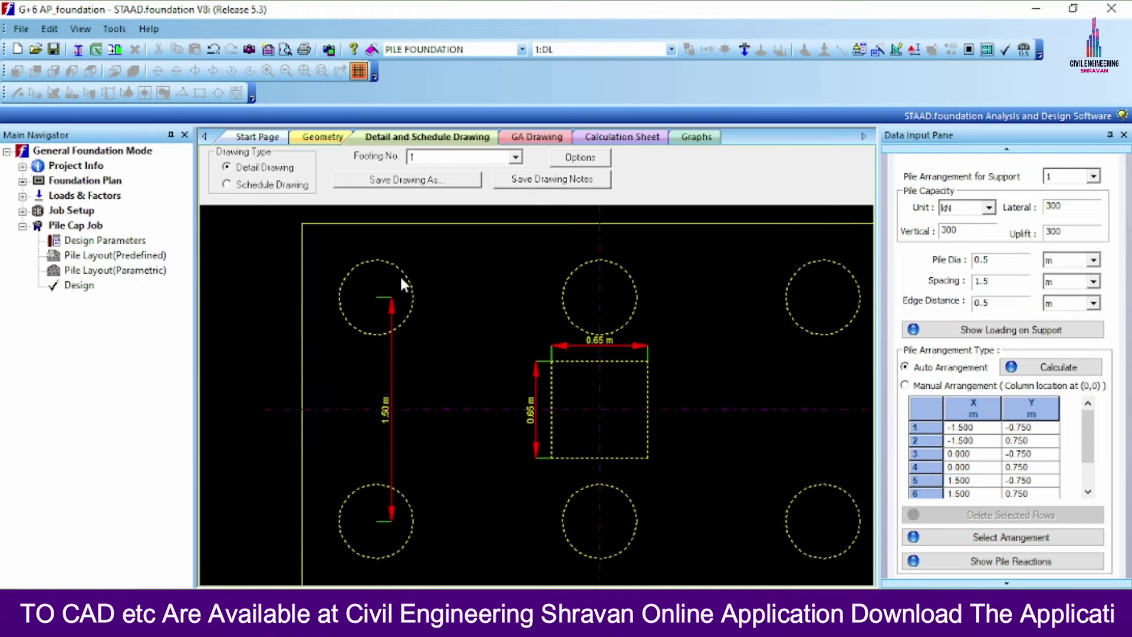
scroll(357, 437, "down", 3)
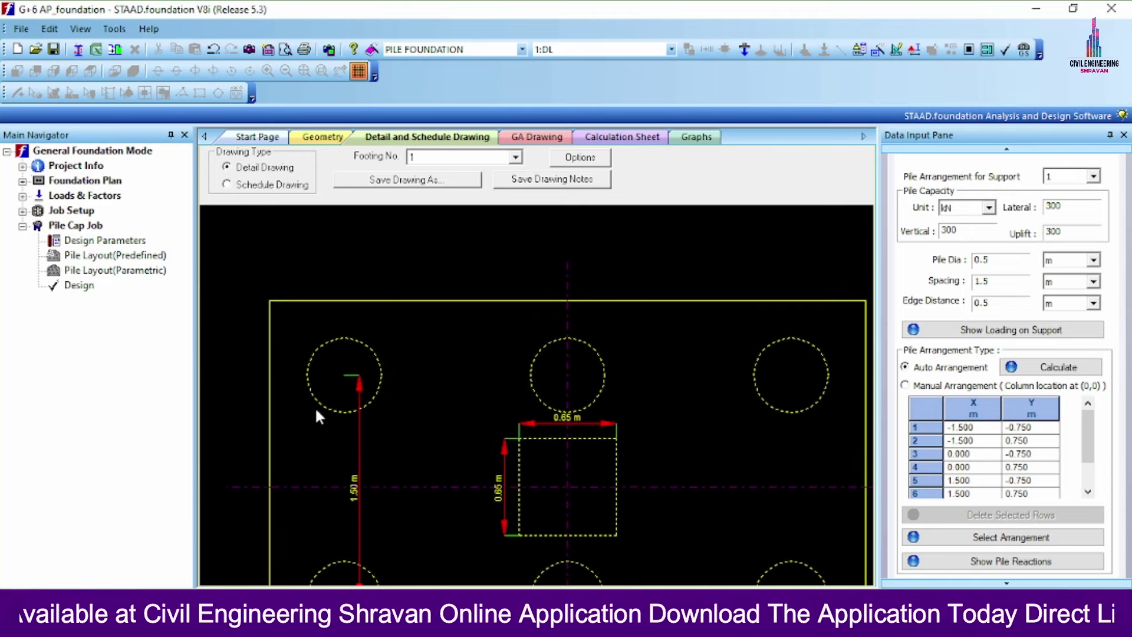
scroll(525, 330, "down", 3)
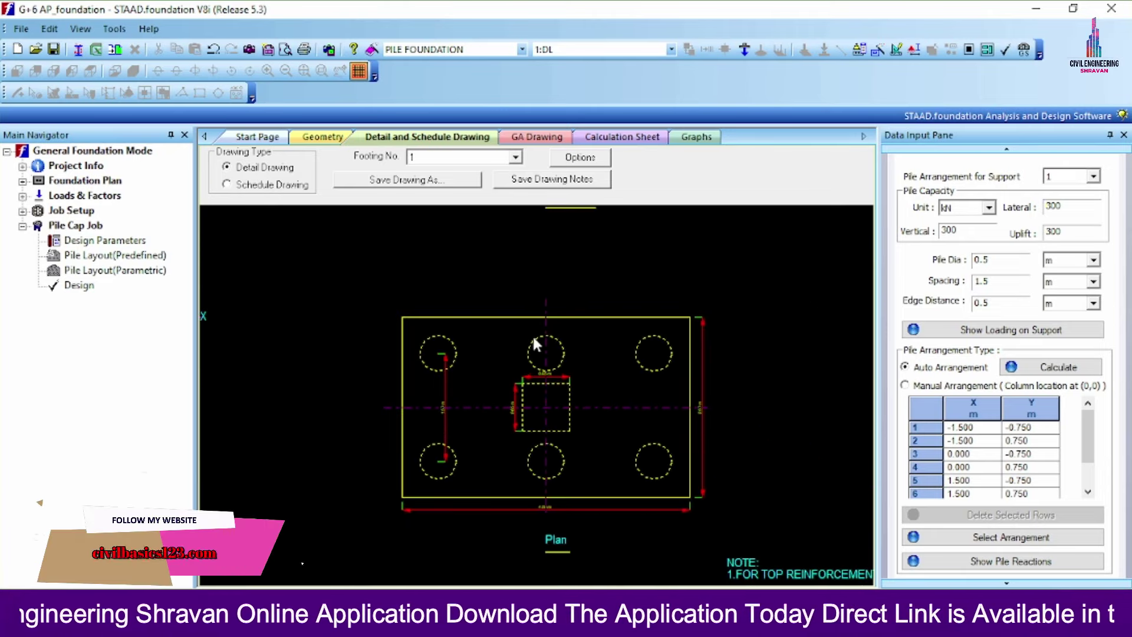
scroll(574, 525, "up", 2)
scroll(521, 438, "down", 2)
scroll(600, 388, "up", 4)
scroll(600, 388, "down", 2)
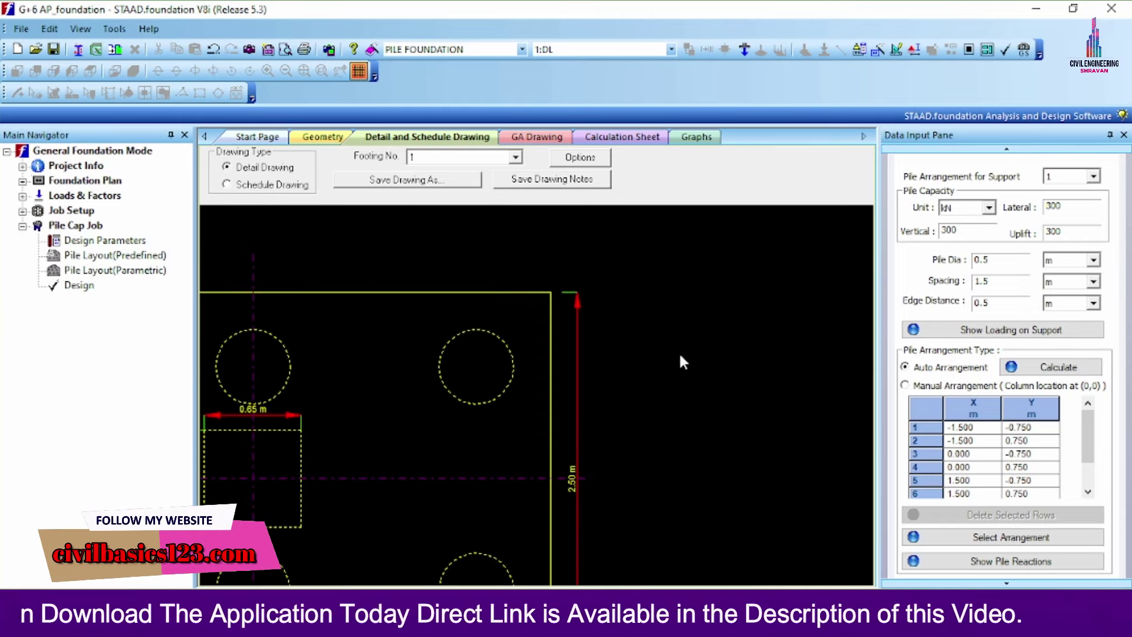
scroll(678, 351, "down", 3)
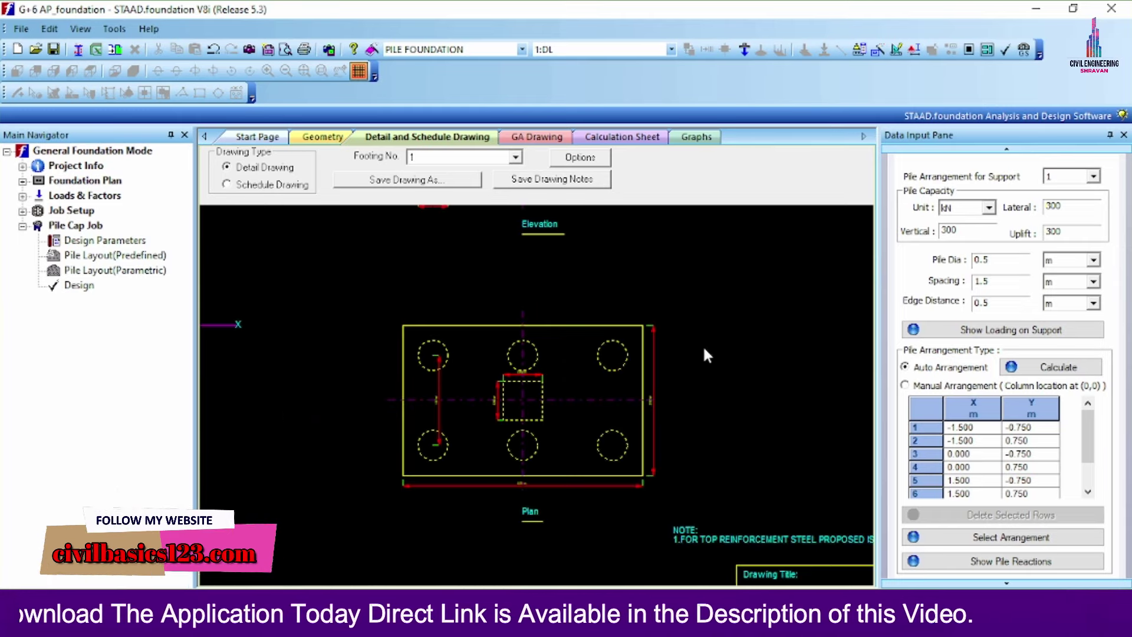
left_click(516, 156)
left_click(462, 181)
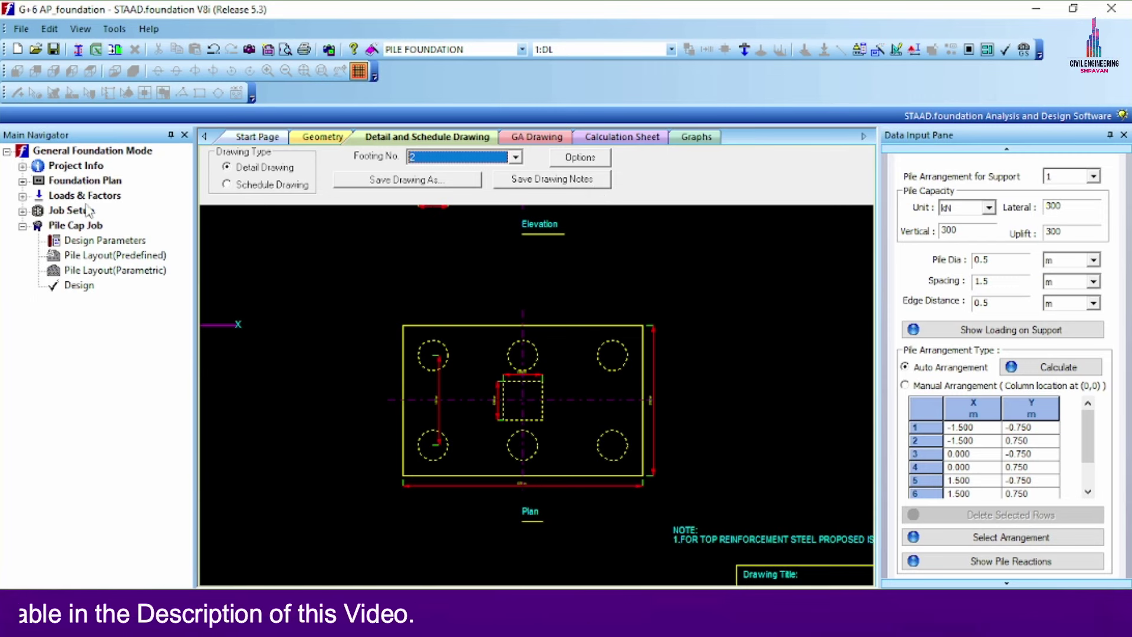
Give support 2 pile capacities of 300 kN lateral, 400 kN vertical and 400 kN uplift.
left_click(81, 242)
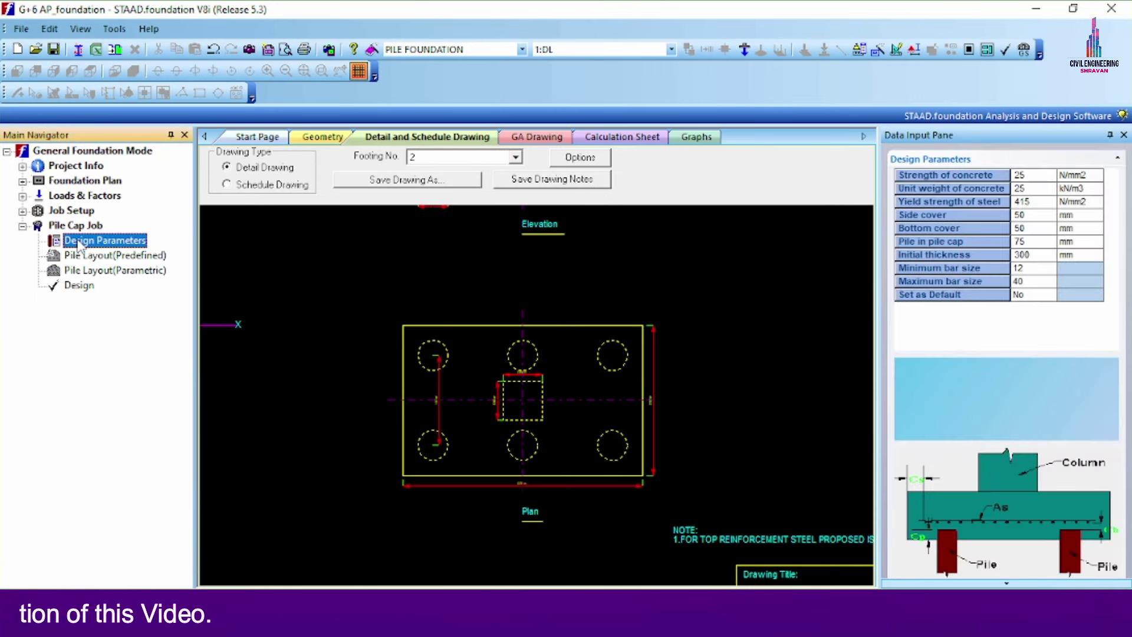
left_click(83, 256)
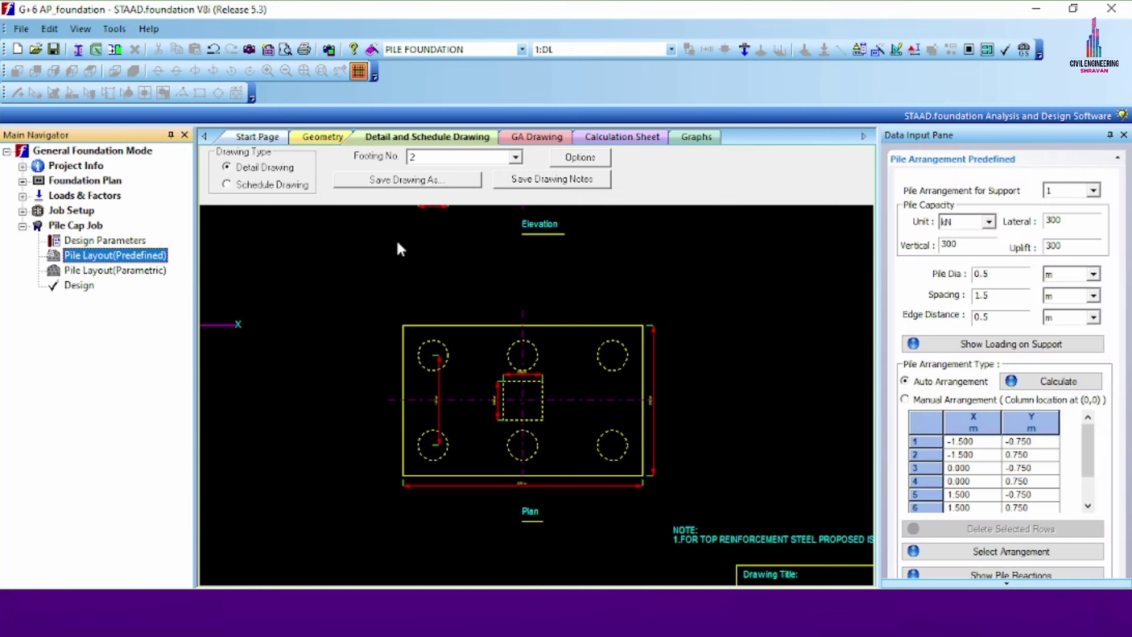
left_click(1094, 190)
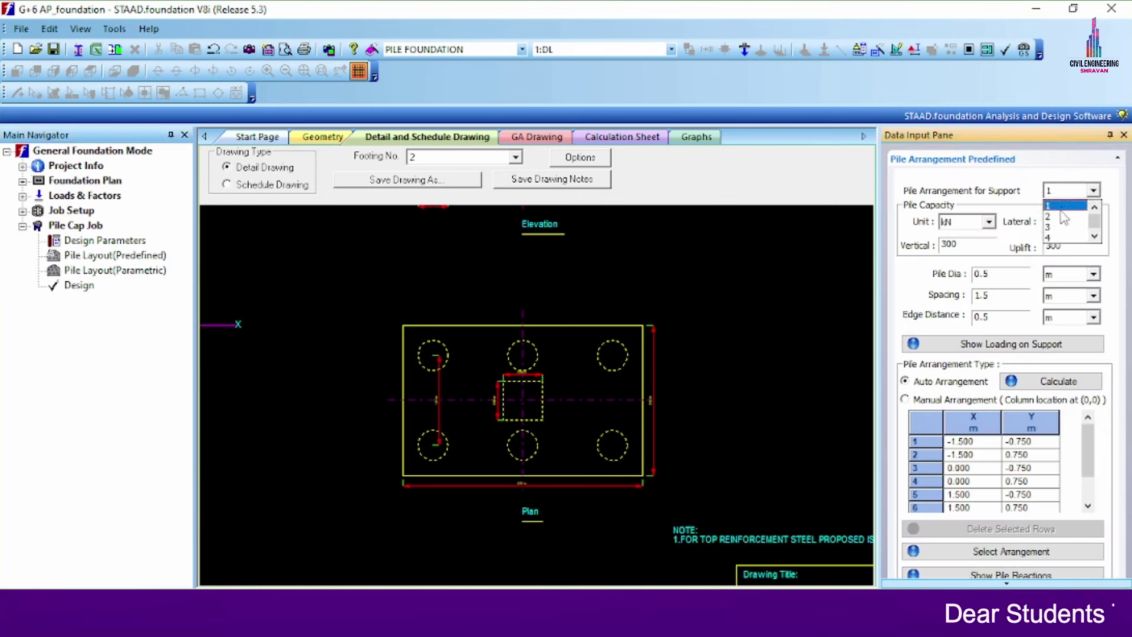
left_click(1062, 208)
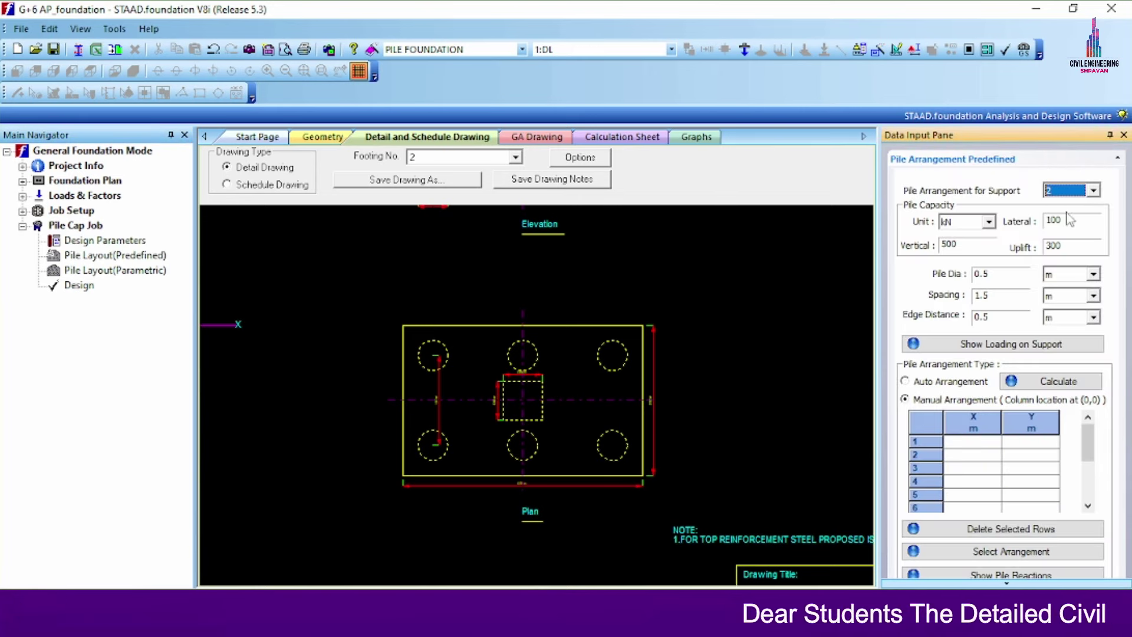
left_click(1066, 220)
type("3")
key("Tab")
type("4")
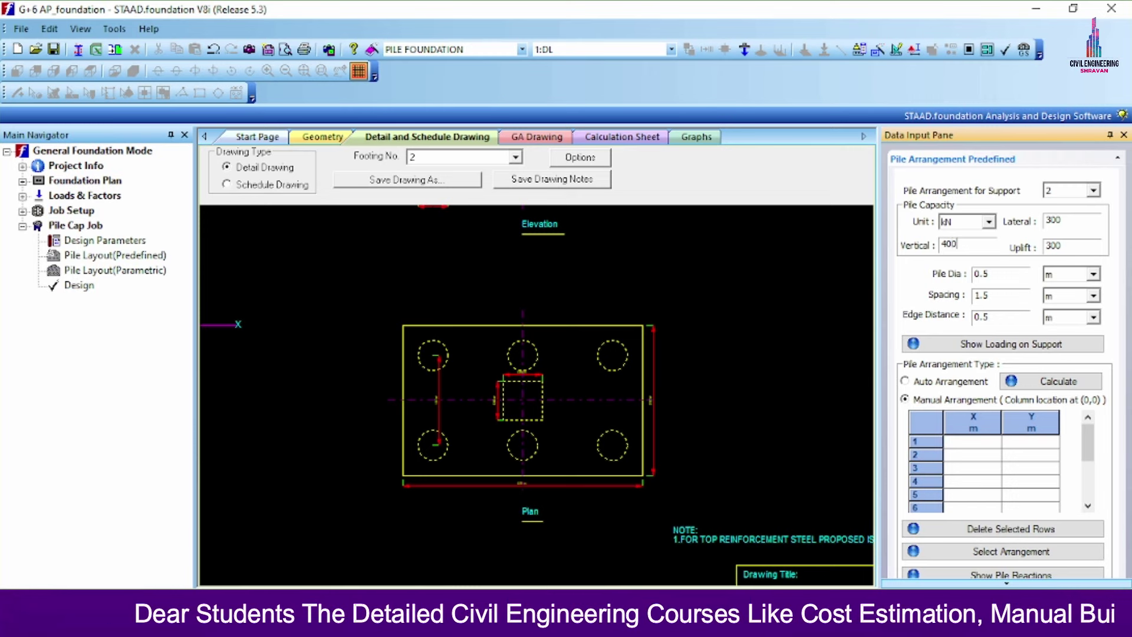
key("Tab")
type("4")
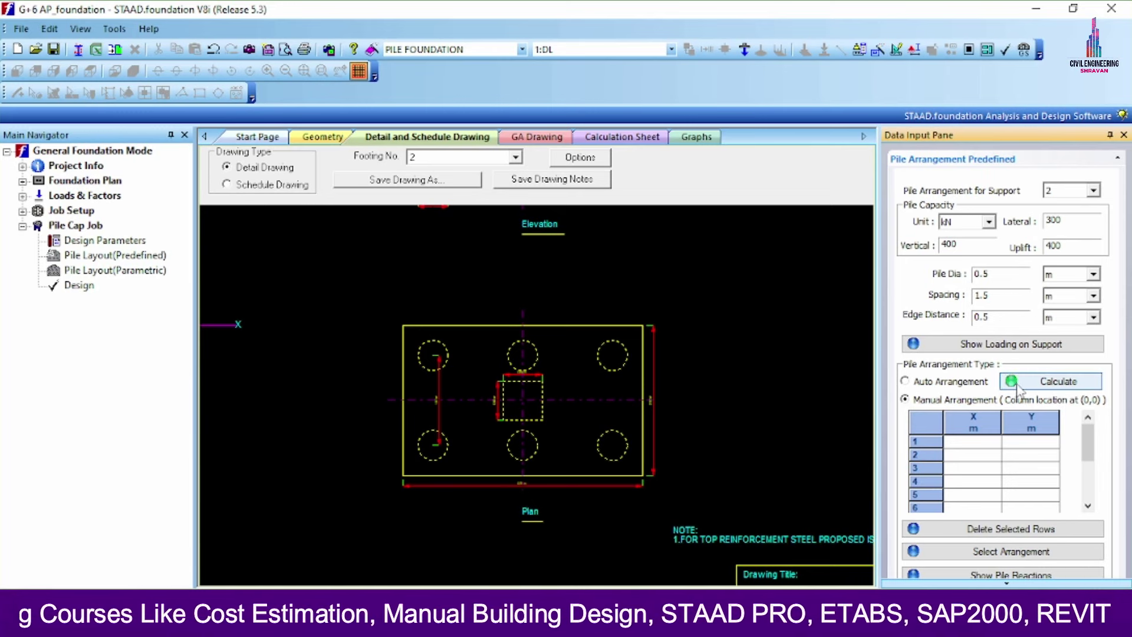
Auto-arrange support 2's piles using the 10-pile hexagonal Case 1 layout.
left_click(979, 385)
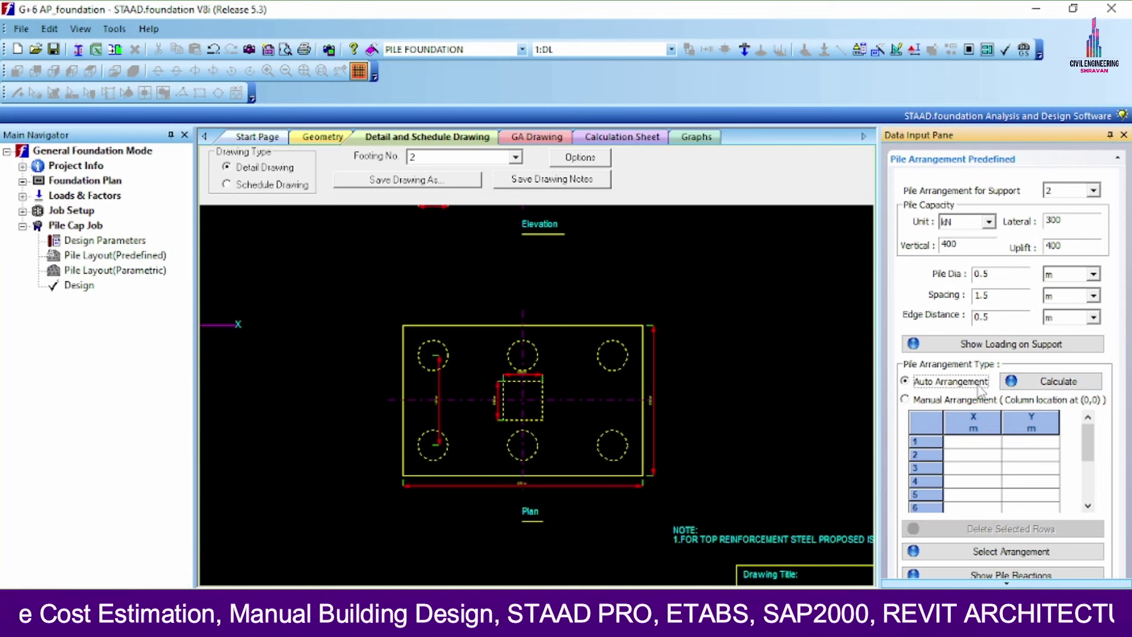
left_click(1054, 383)
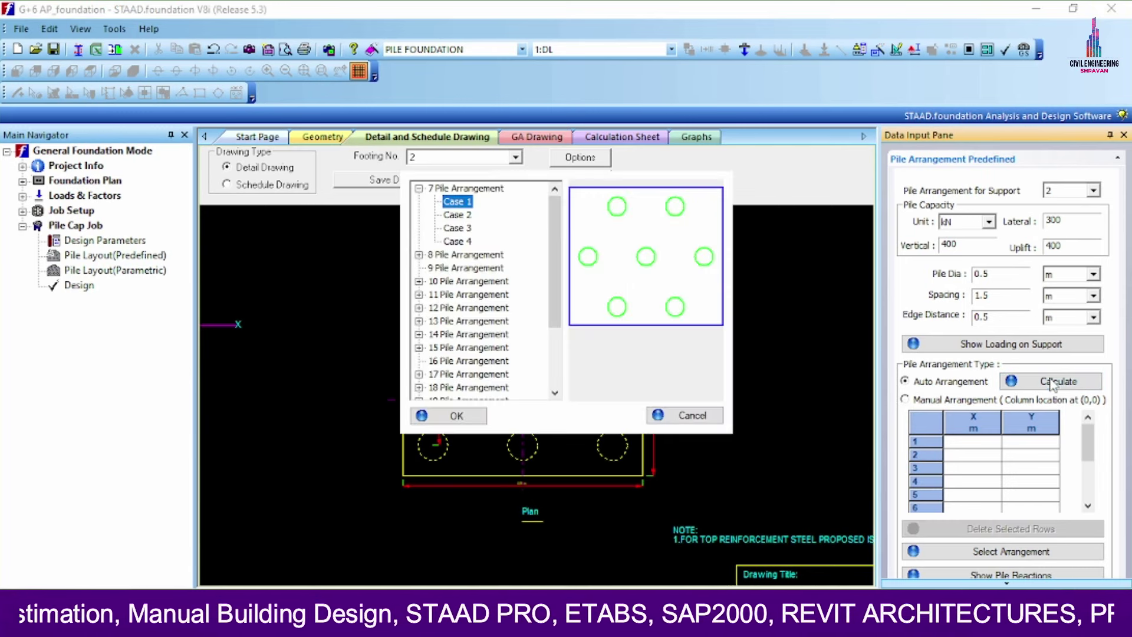
left_click(419, 255)
left_click(457, 281)
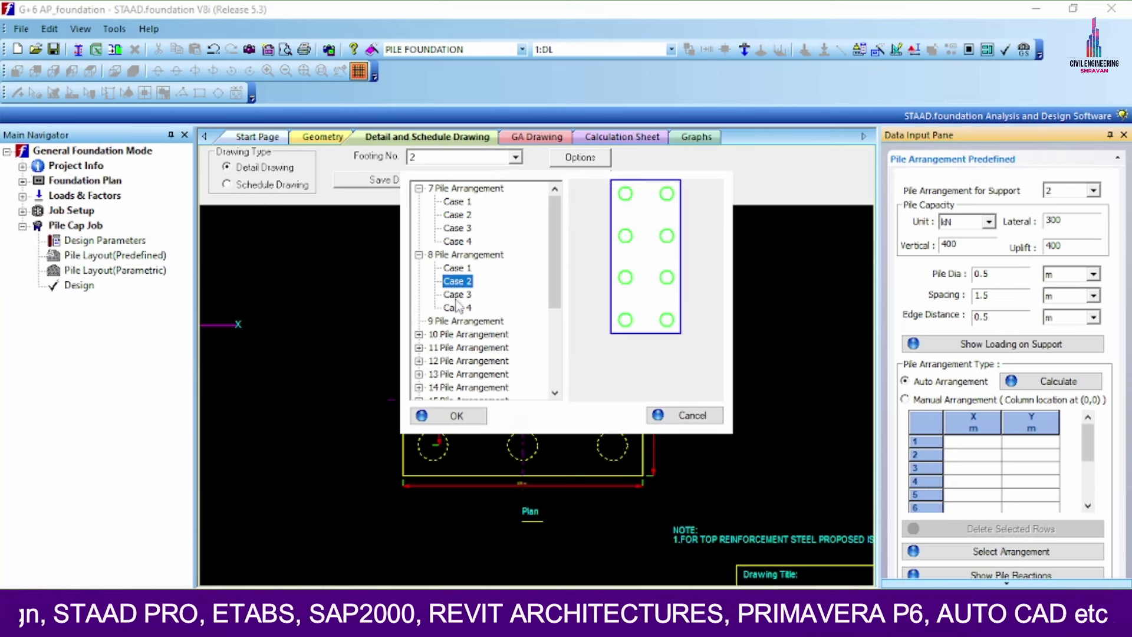
left_click(419, 335)
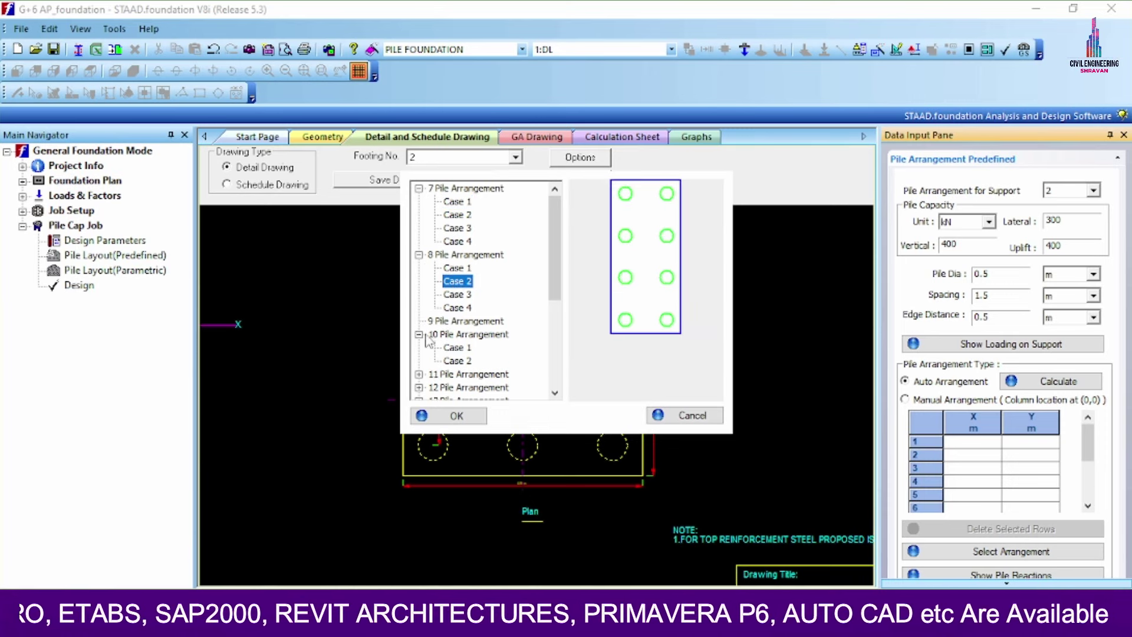
left_click(457, 348)
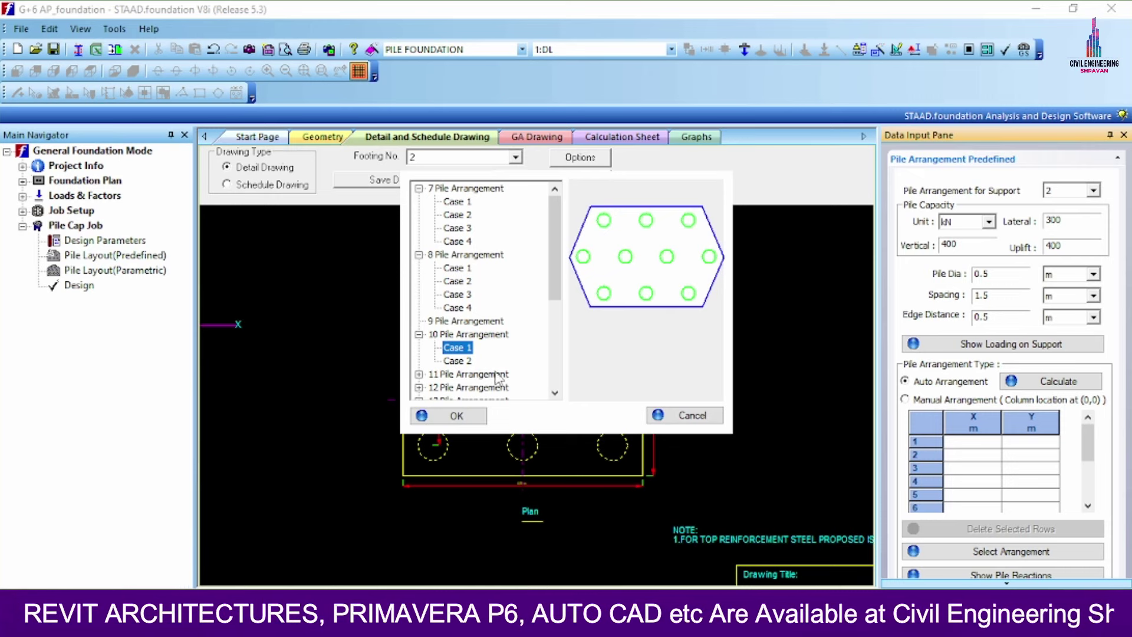
left_click(472, 416)
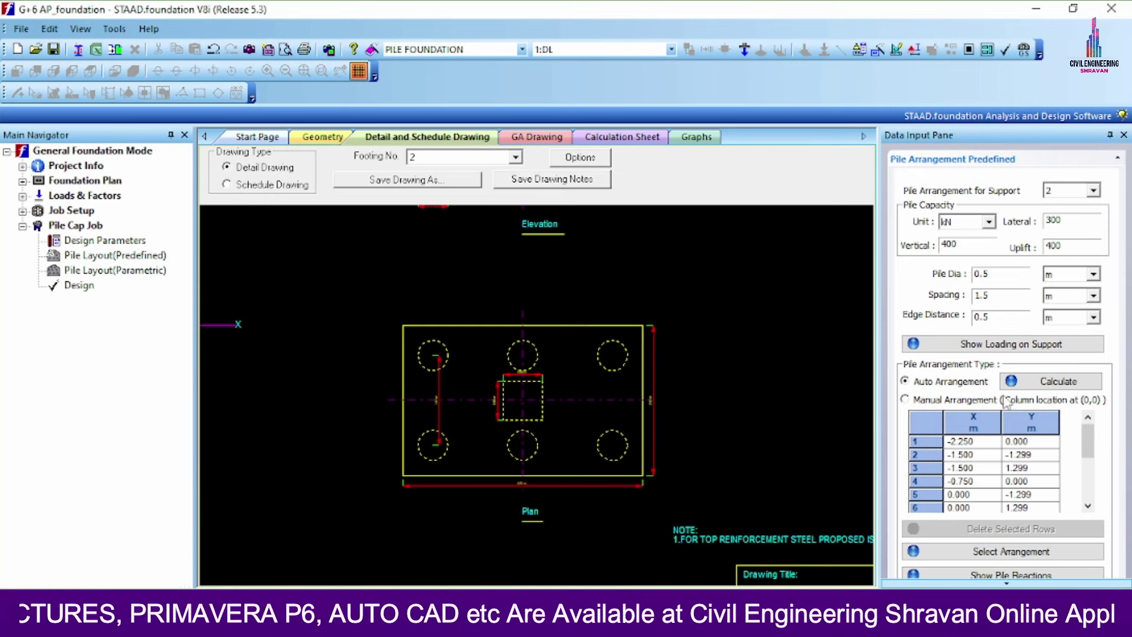
left_click(76, 287)
Run the design, check pile cap P2 on the calculation sheet, and show the detail drawing.
left_click(563, 345)
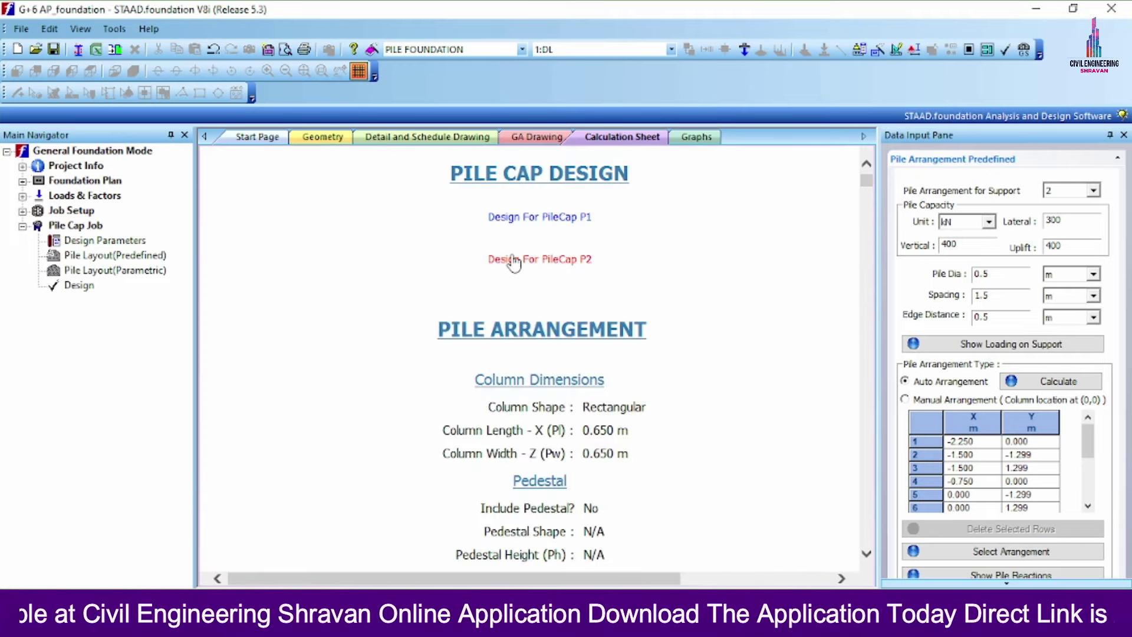
scroll(507, 266, "down", 8)
scroll(522, 273, "down", 8)
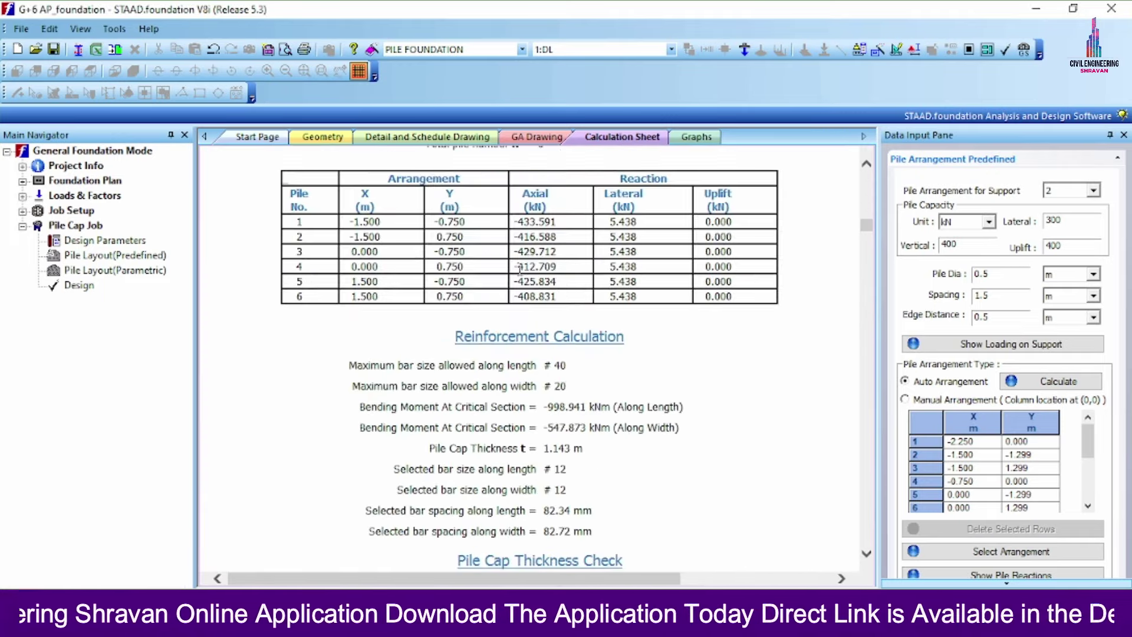
left_click(427, 137)
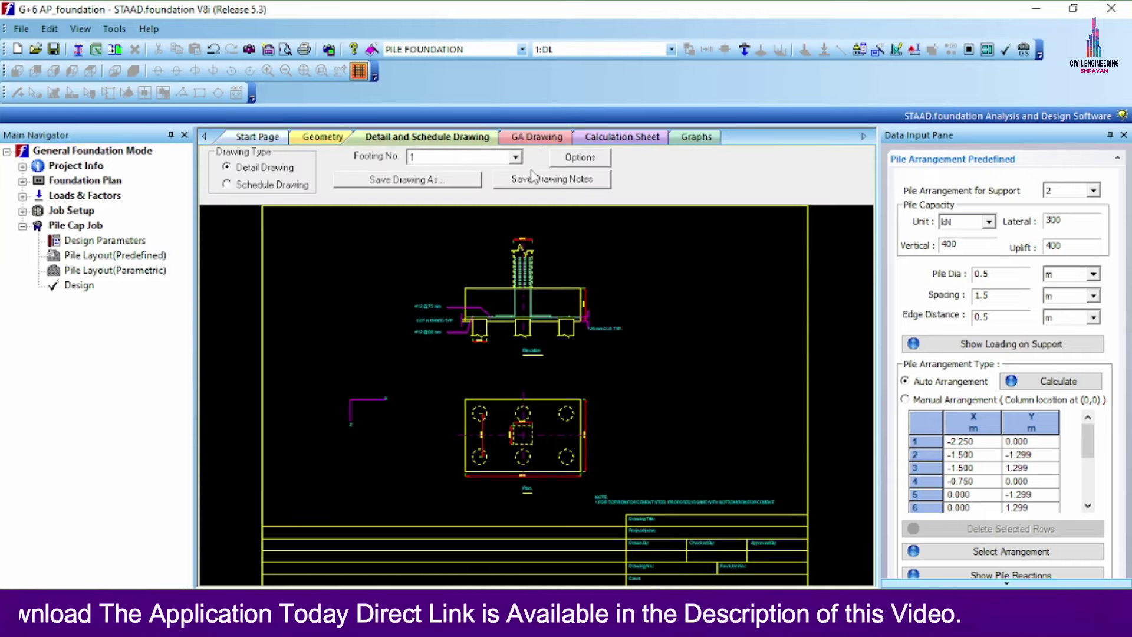
Display footing 2's ten-pile cap drawing, accept the auto-save, and reopen the predefined pile layout.
left_click(516, 157)
left_click(447, 184)
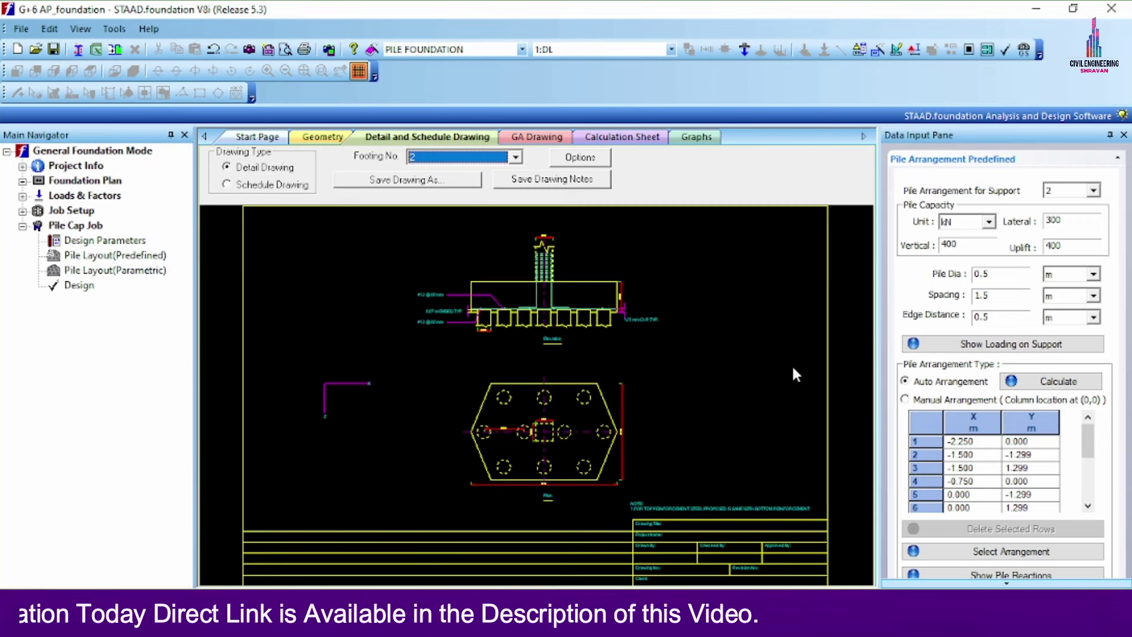
scroll(551, 476, "up", 6)
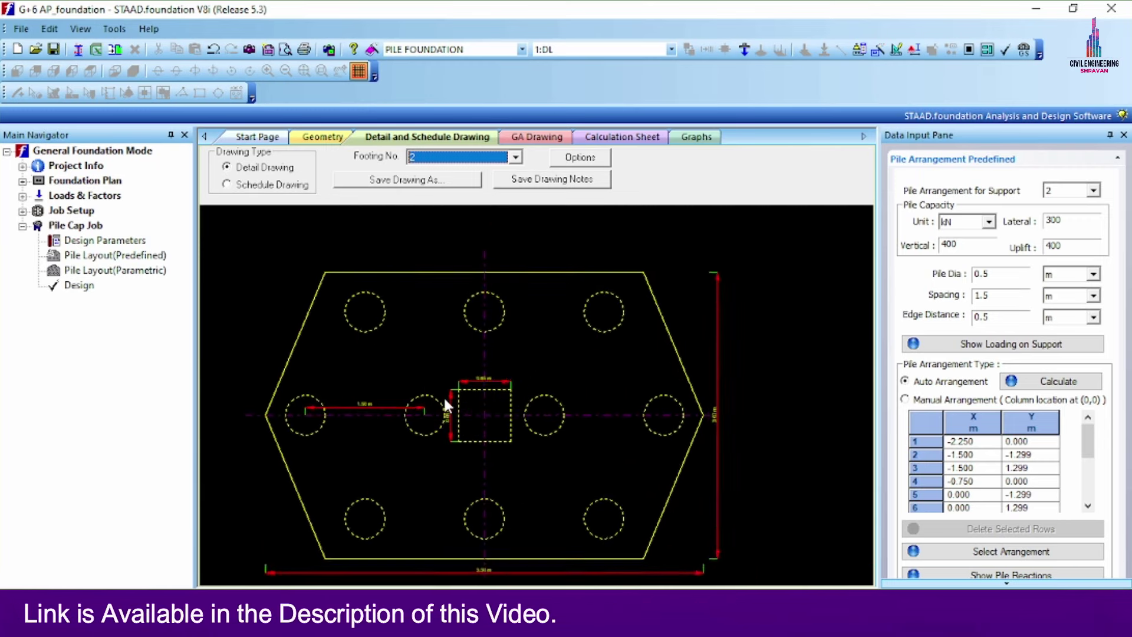
scroll(380, 380, "down", 6)
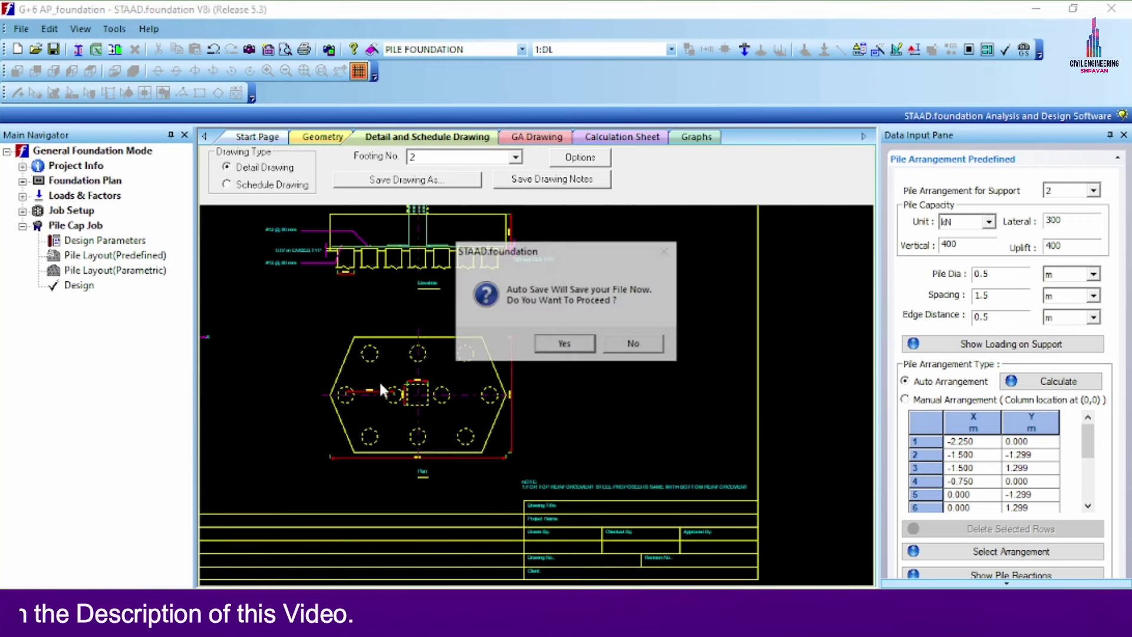
left_click(566, 346)
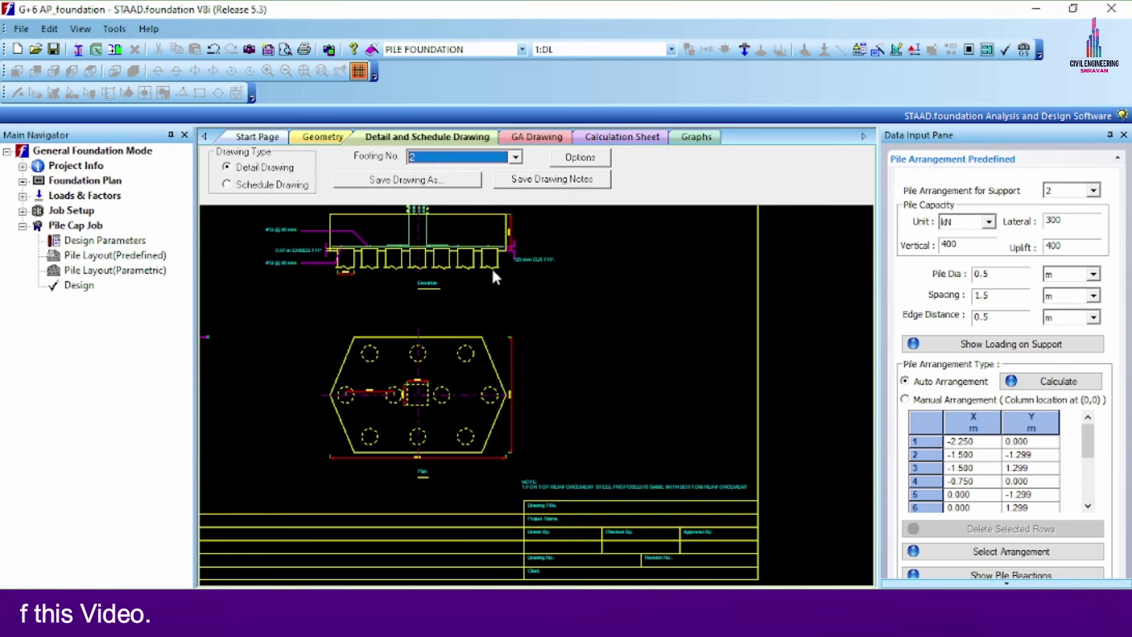
left_click(98, 258)
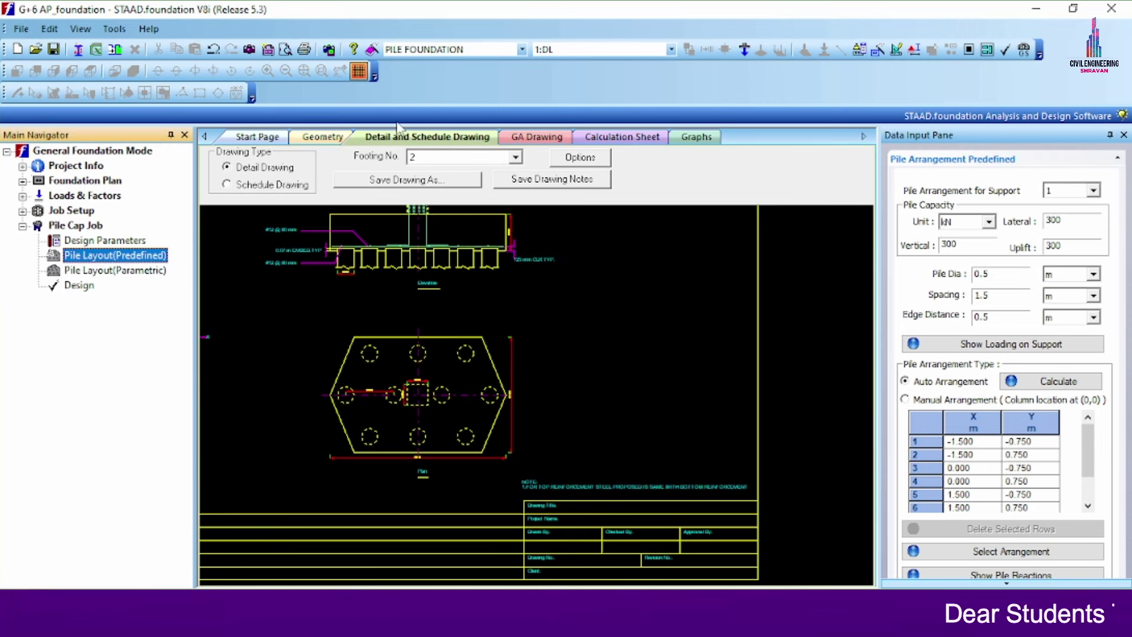
Switch to support 4 and accept the automatic 4 Pile Arrangement at ±0.750 m.
left_click(1094, 191)
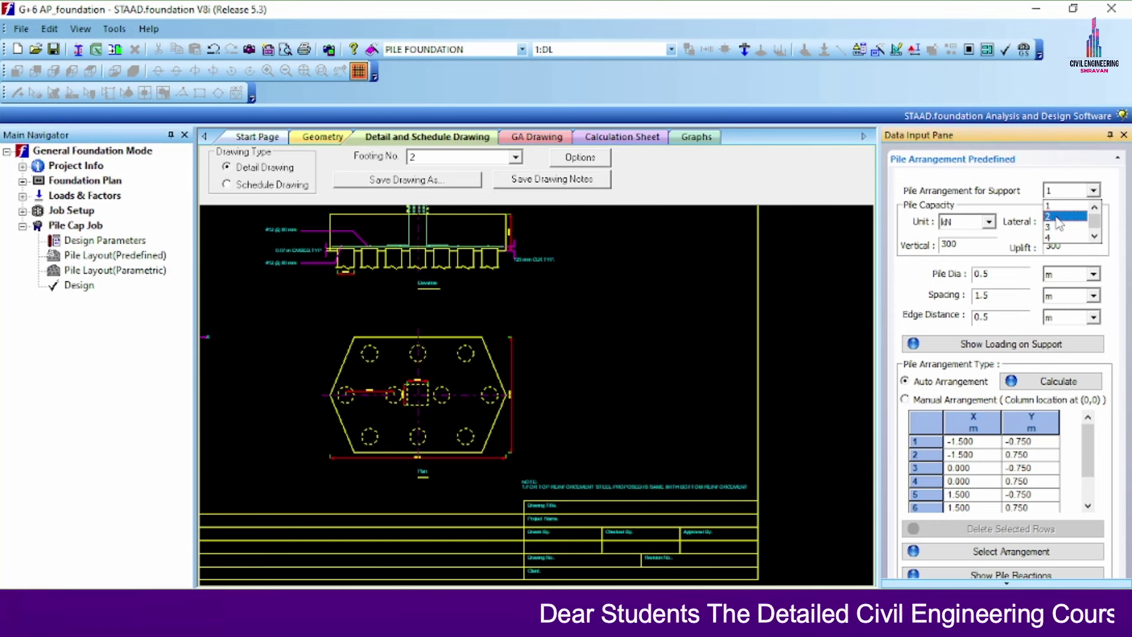
left_click(1051, 237)
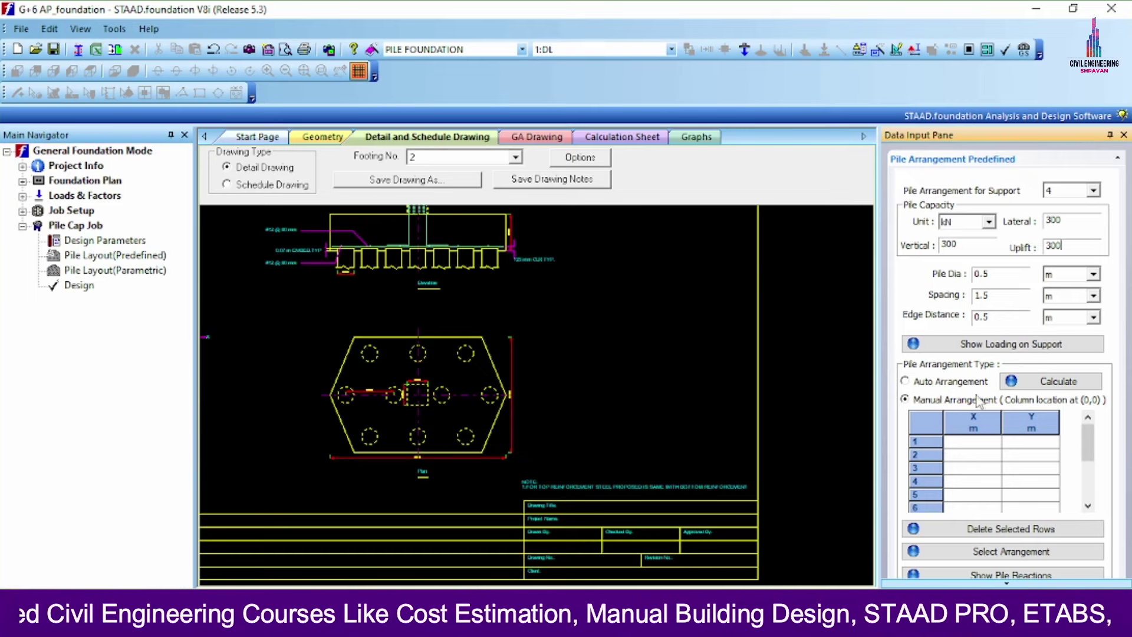
left_click(914, 382)
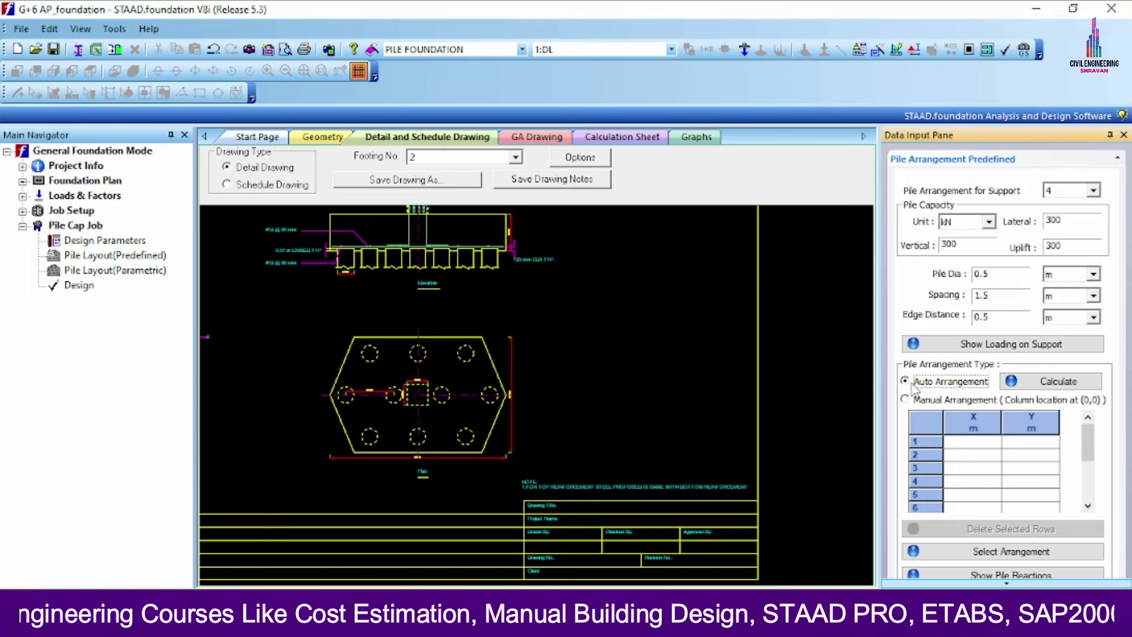
left_click(1070, 381)
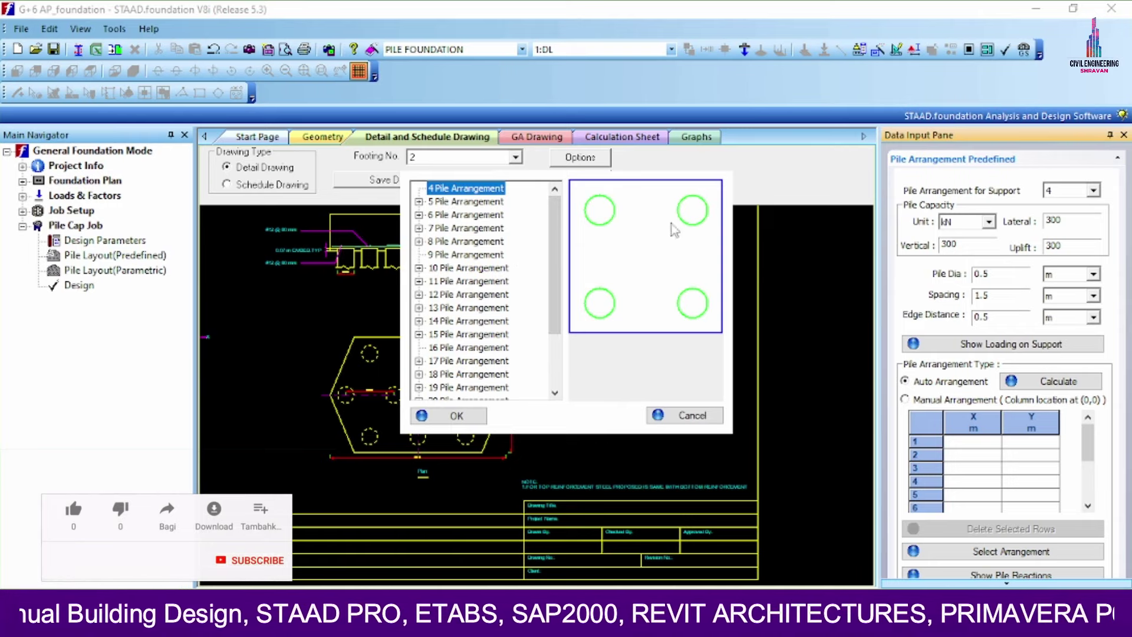
left_click(443, 415)
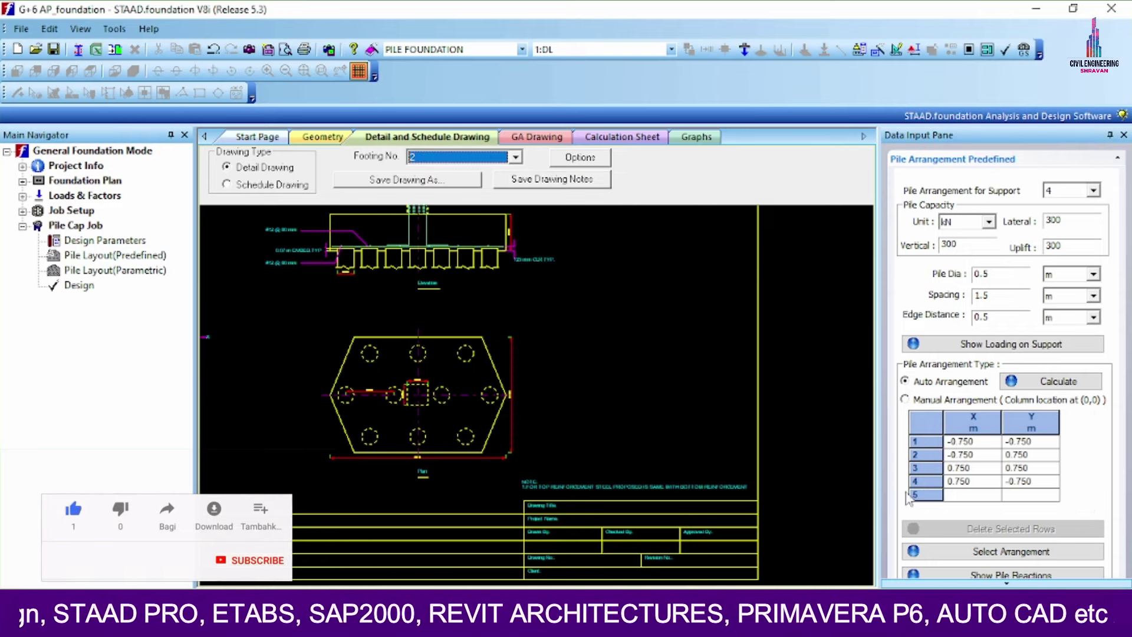
Rerun the analysis and design, covering pile caps P1, P2 and P4, then return to the drawings.
left_click(50, 283)
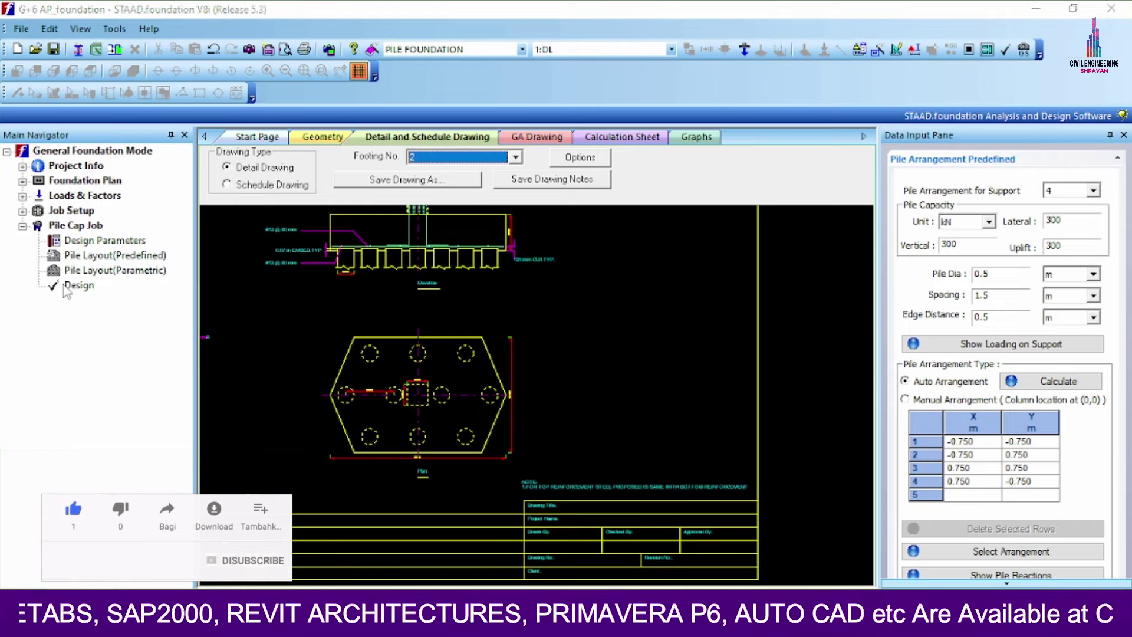
left_click(540, 345)
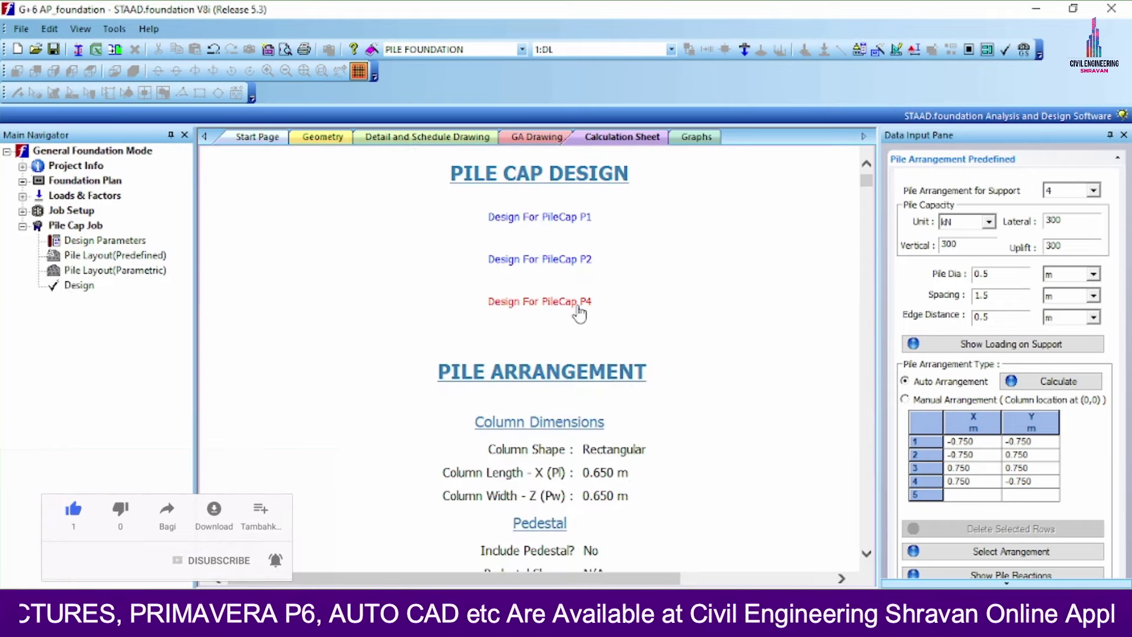
scroll(580, 314, "down", 15)
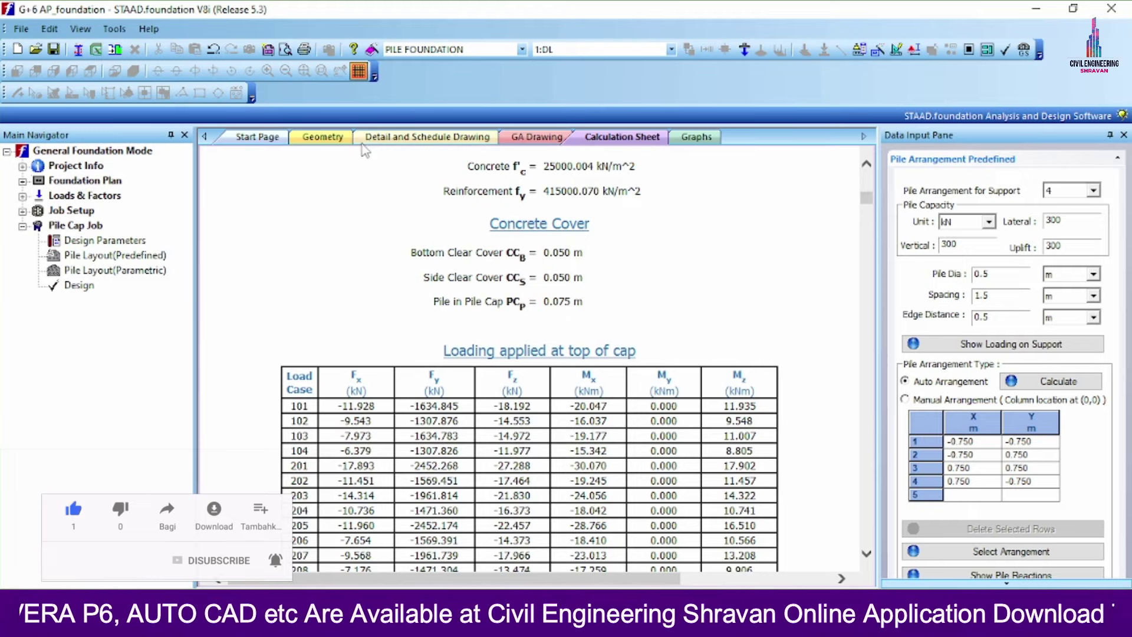
left_click(363, 144)
Show footing 4's square 4-pile cap drawing with its 2.50 m outline, zooming in and out.
left_click(487, 158)
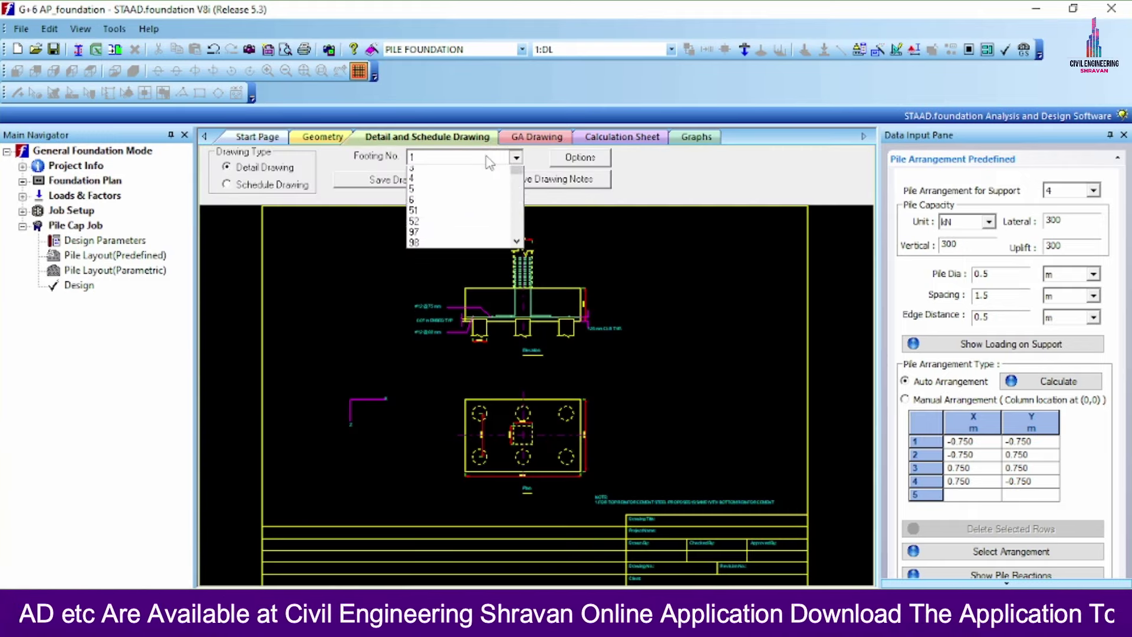
left_click(436, 206)
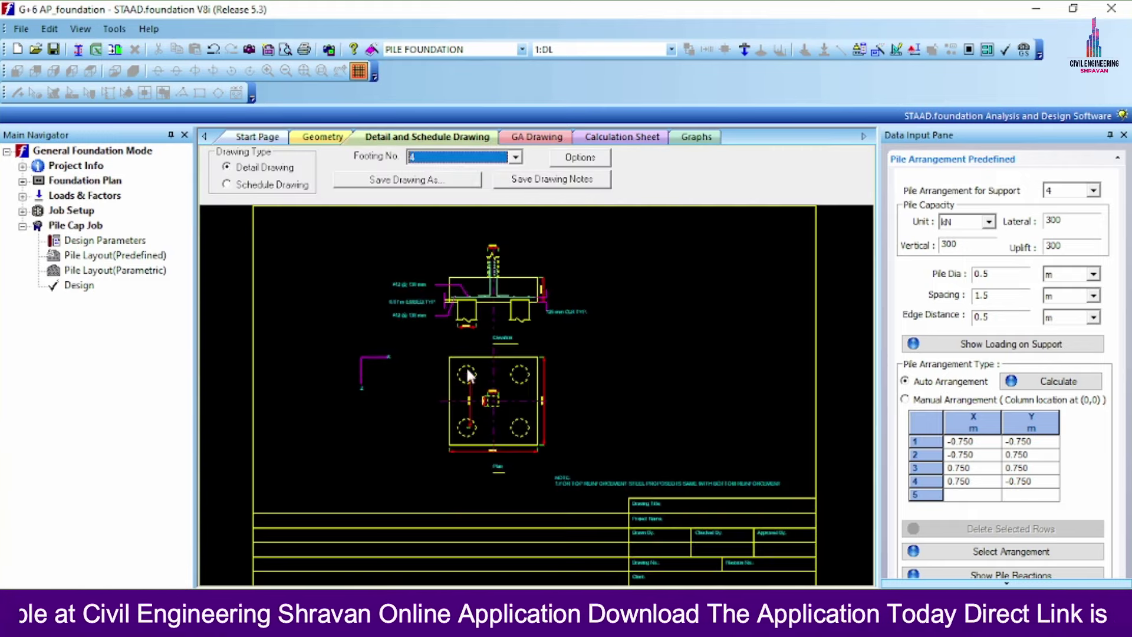
scroll(482, 420, "up", 5)
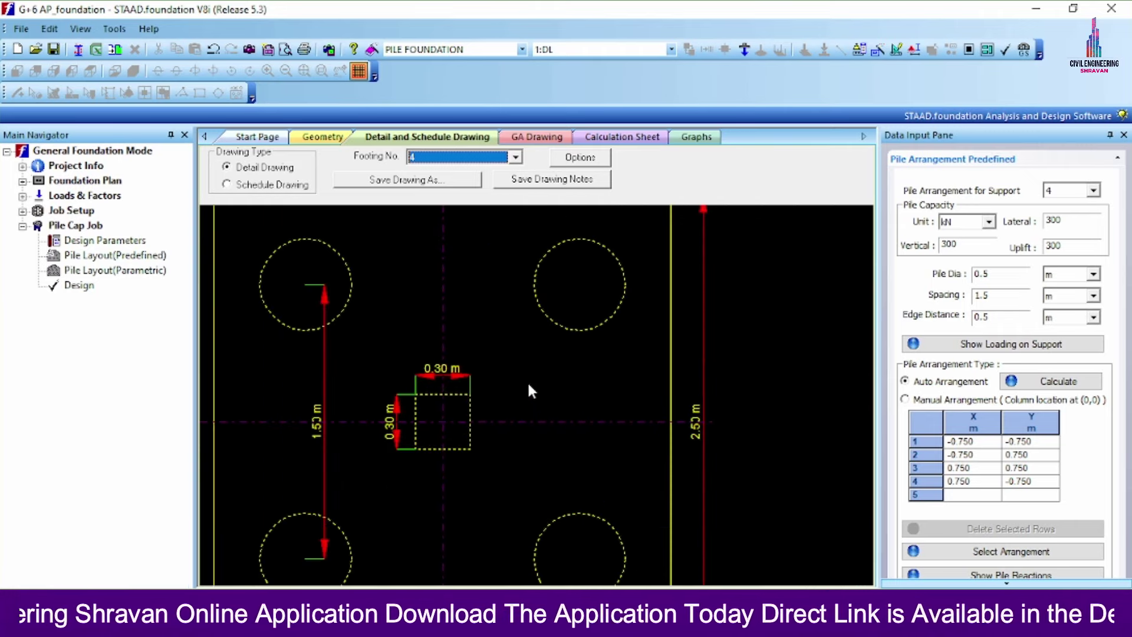
scroll(438, 378, "down", 3)
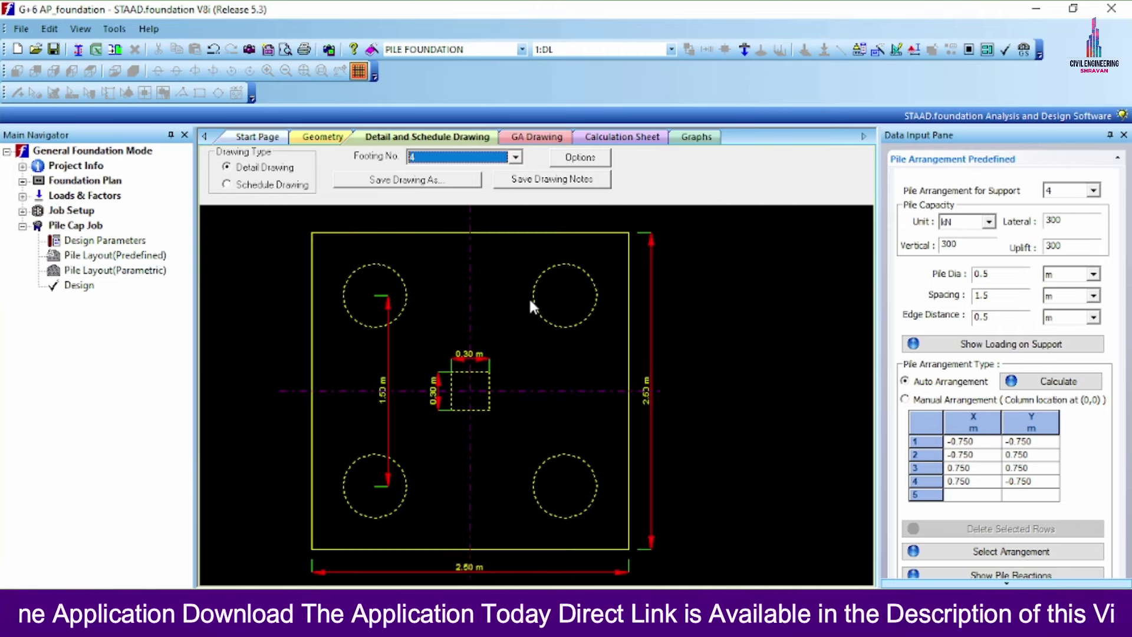
scroll(712, 365, "down", 4)
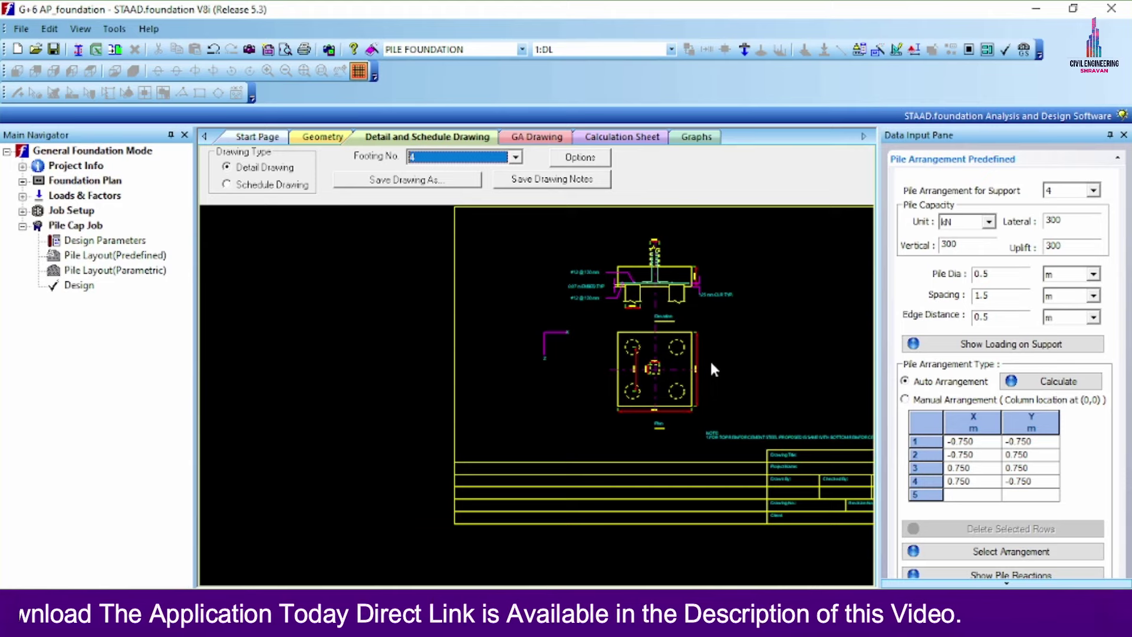
left_click(592, 139)
scroll(654, 306, "down", 10)
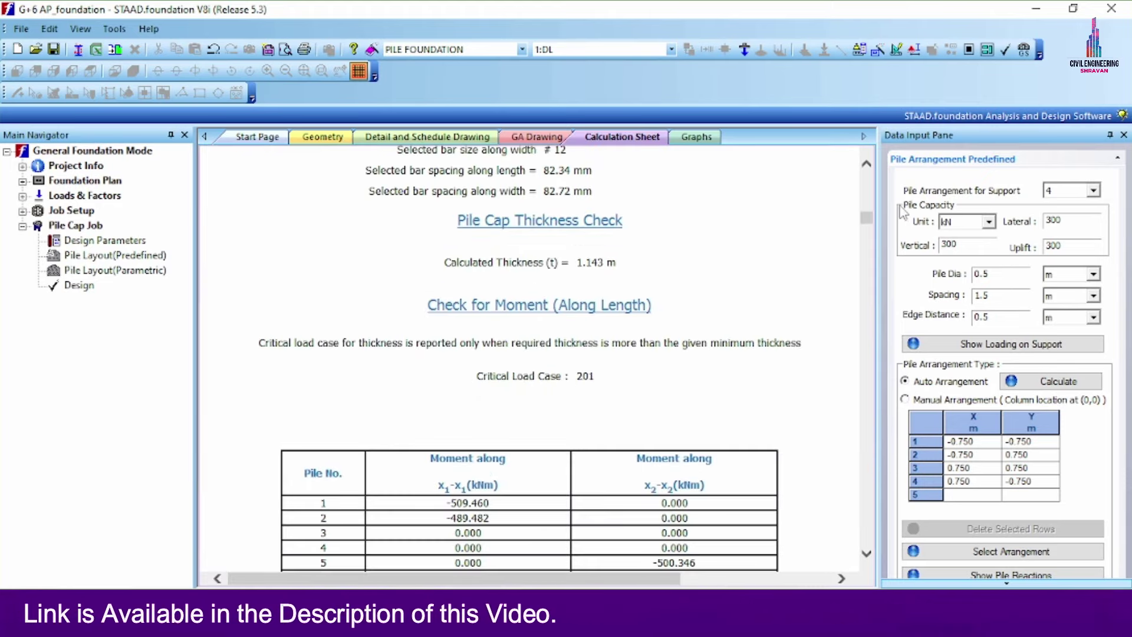
left_click_drag(870, 225, 730, 131)
left_click(696, 137)
left_click(622, 137)
left_click(537, 137)
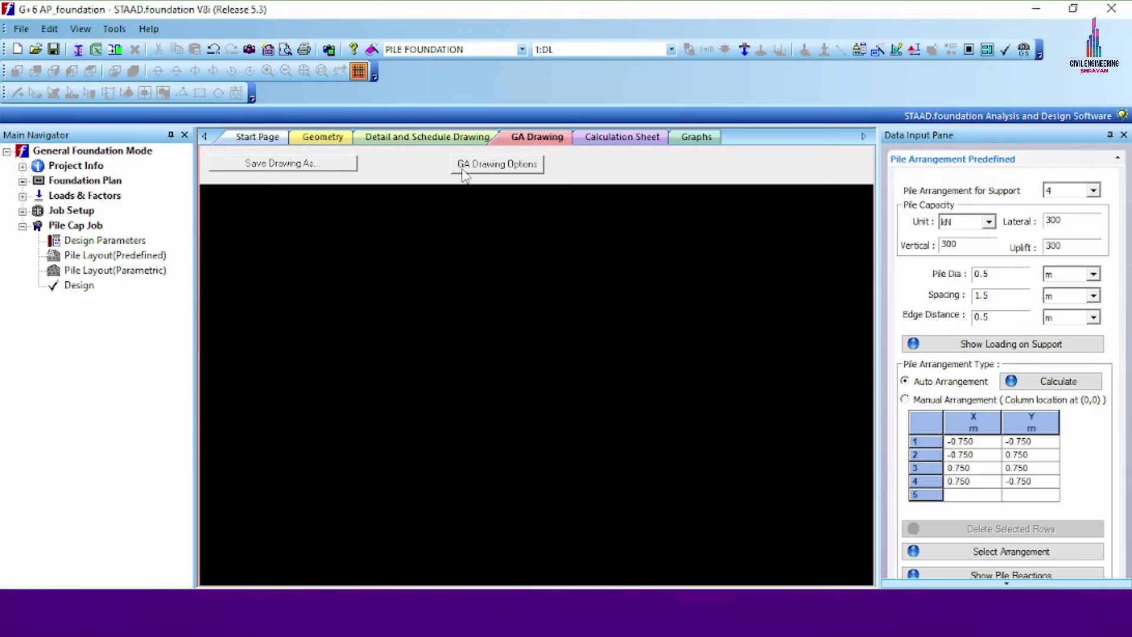
left_click(464, 138)
left_click(537, 138)
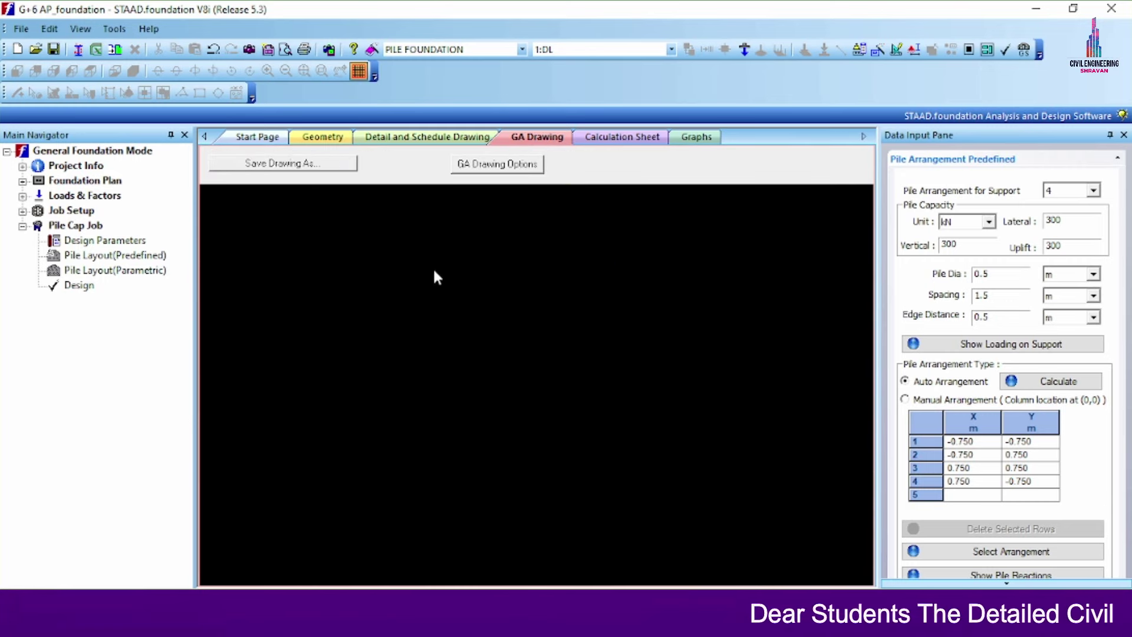
left_click(426, 138)
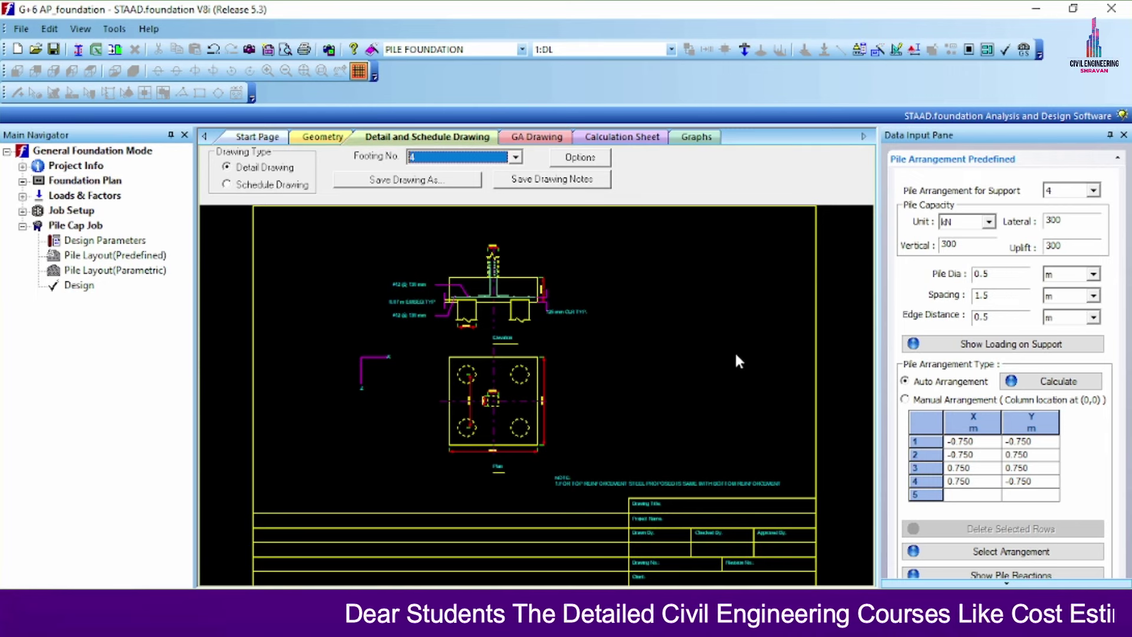
left_click(517, 158)
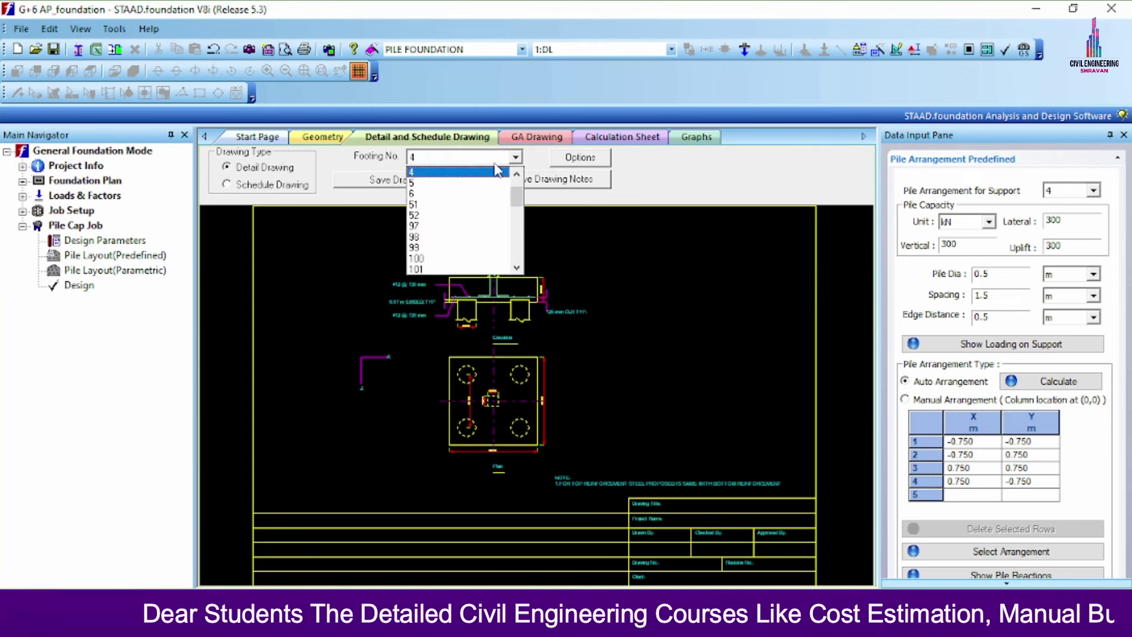
left_click(457, 171)
left_click(457, 157)
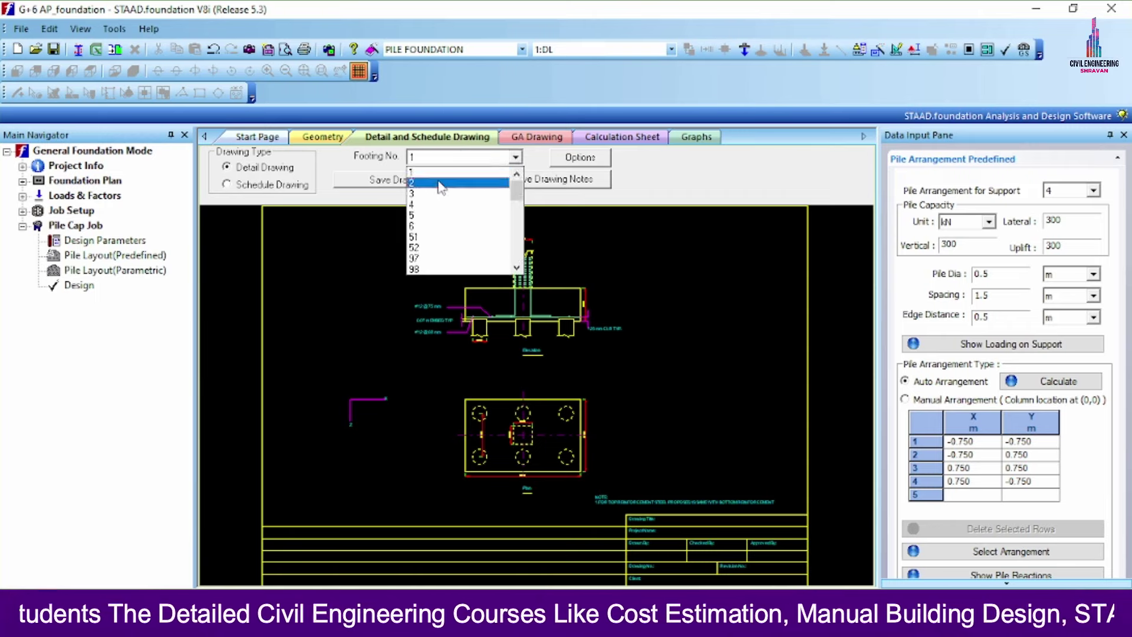
left_click(457, 183)
left_click(462, 159)
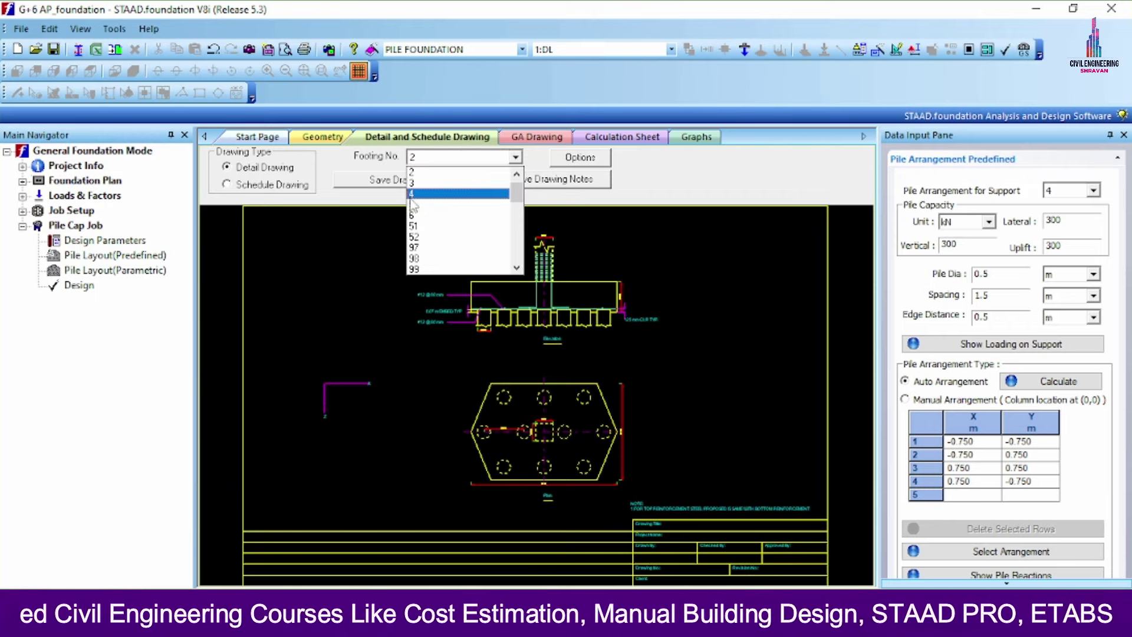
left_click(457, 205)
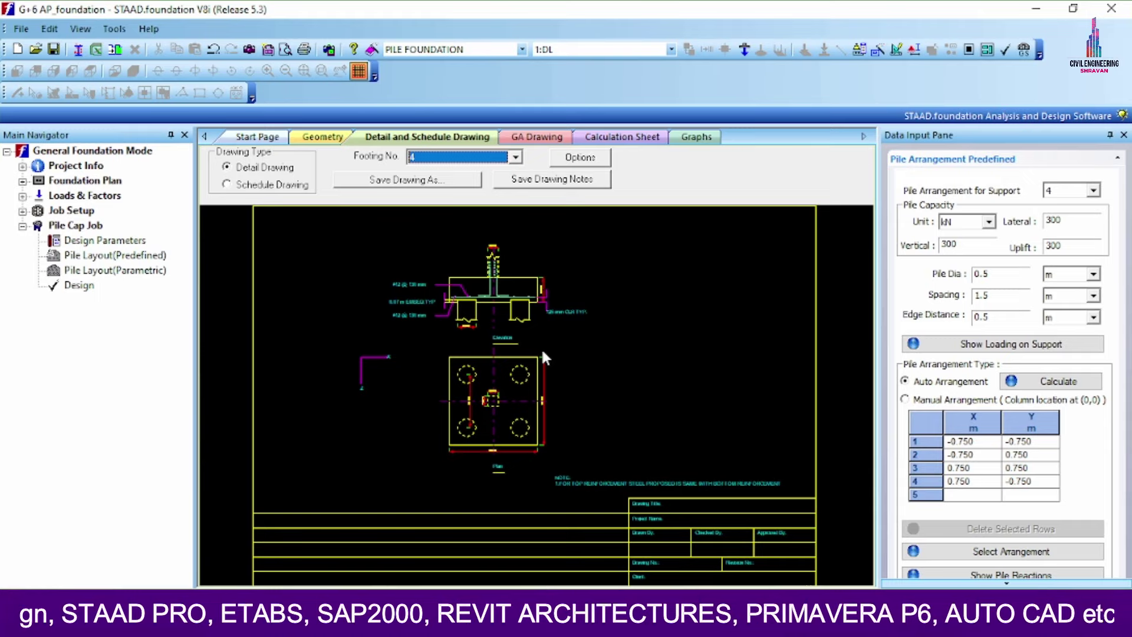
scroll(541, 348, "up", 1)
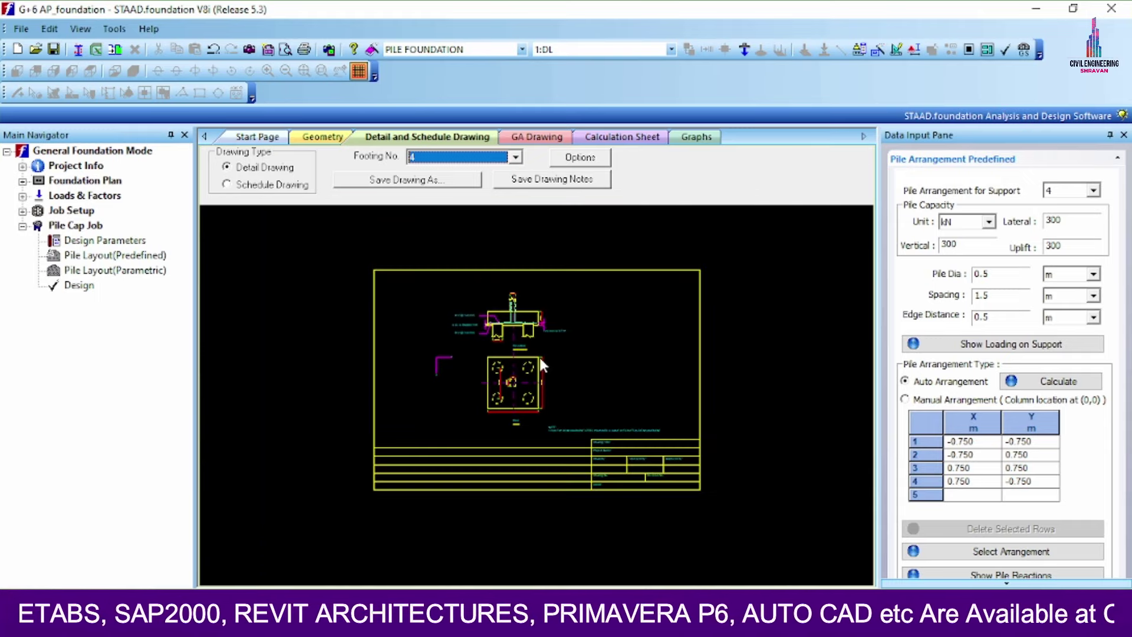
scroll(553, 316, "up", 1)
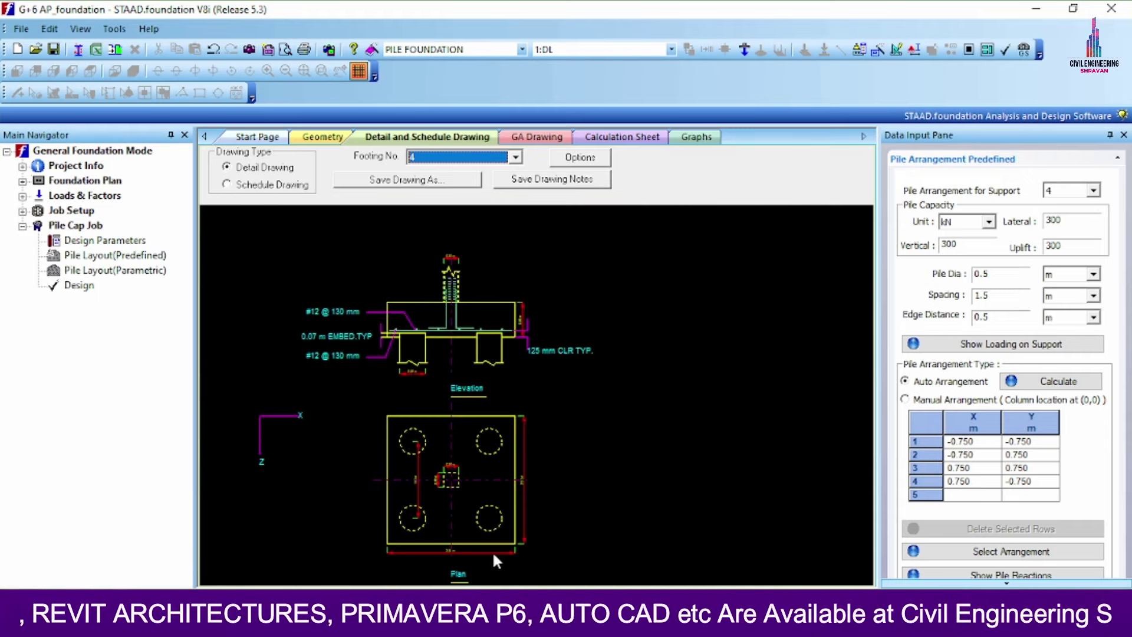
scroll(494, 554, "up", 1)
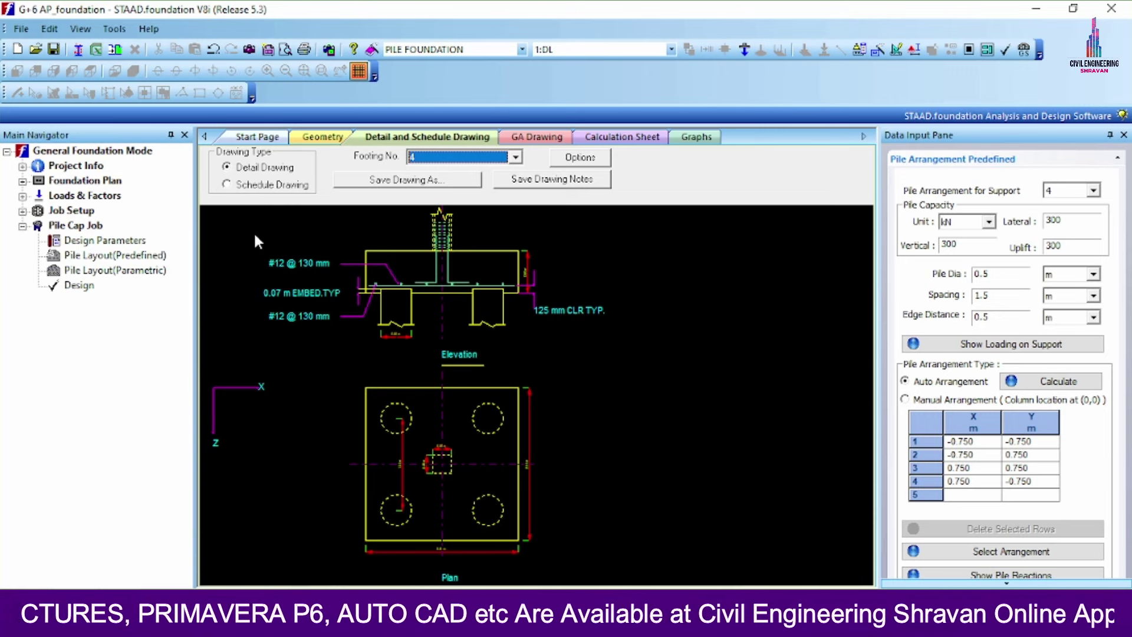
scroll(254, 233, "up", 1)
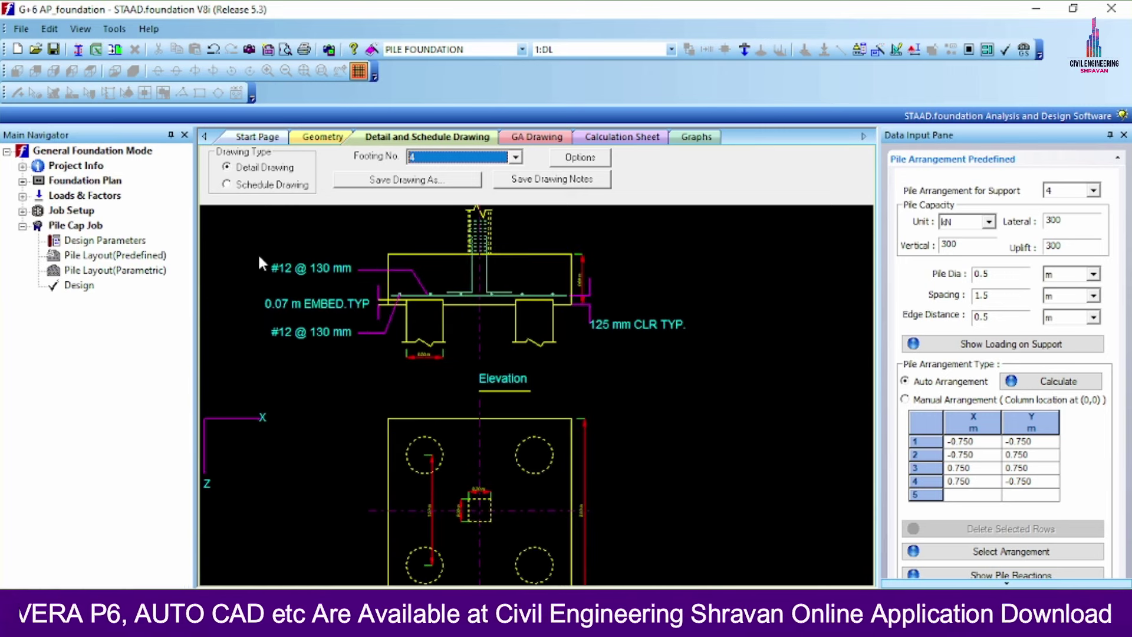